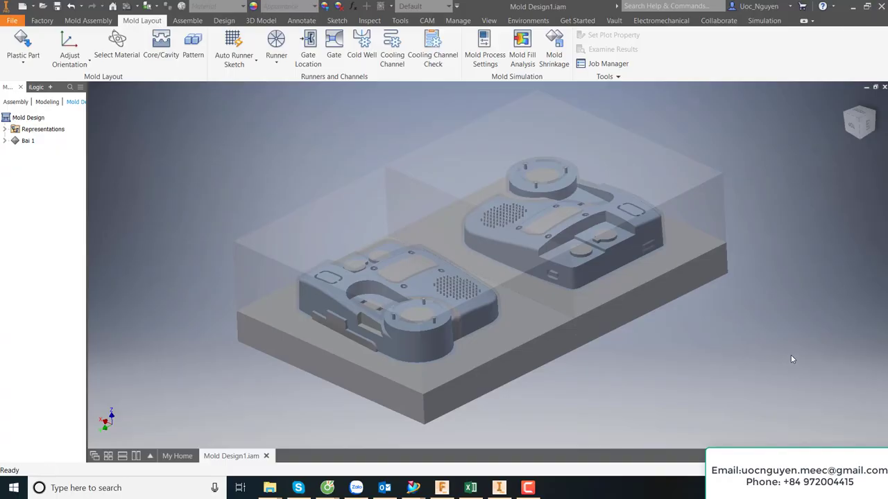
Step: Switch the mold view to the Shaded with Edges visual style
middle_click_drag(734, 360, 707, 350)
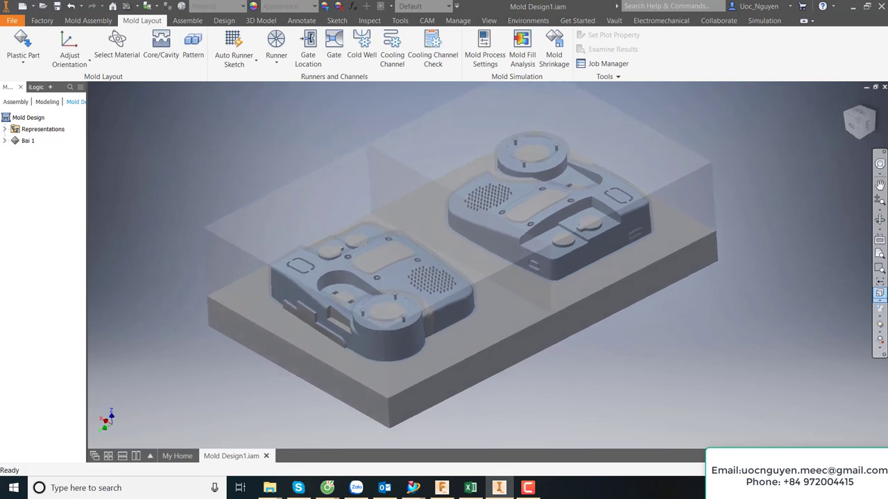
left_click(880, 320)
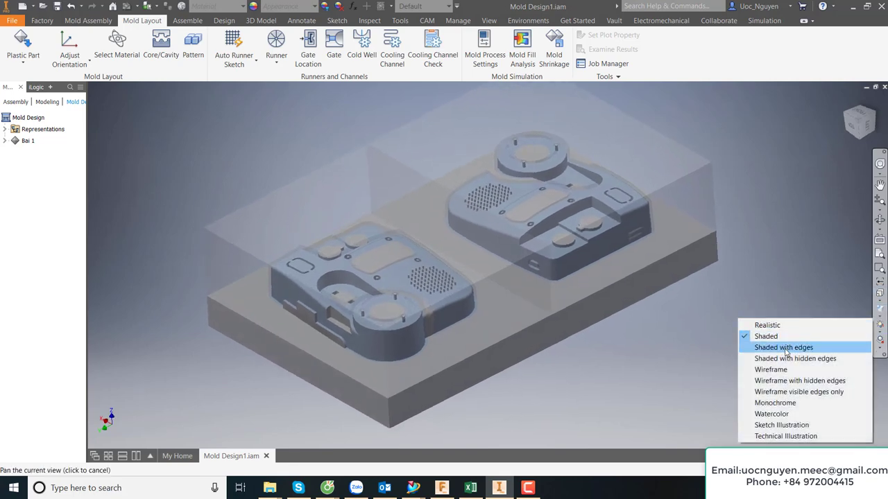
left_click(785, 351)
middle_click_drag(679, 344, 692, 346)
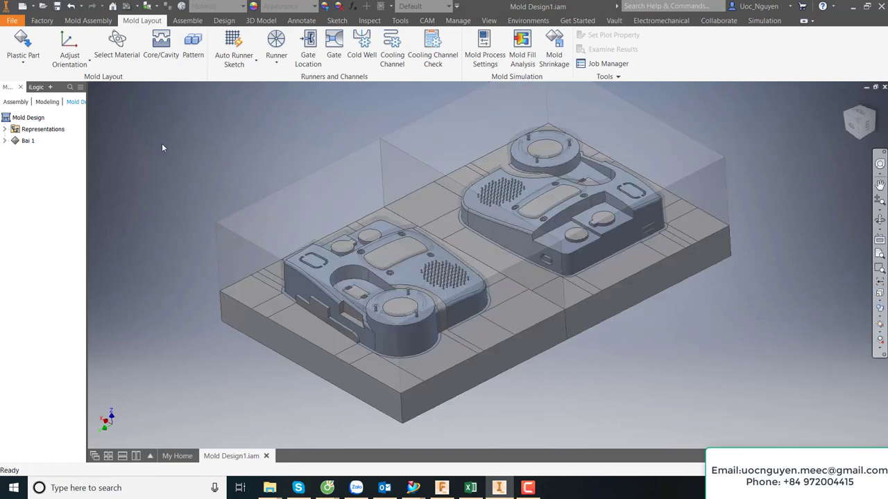
Step: Expand Bai 1 in the browser and turn off the Core component's visibility
left_click(5, 141)
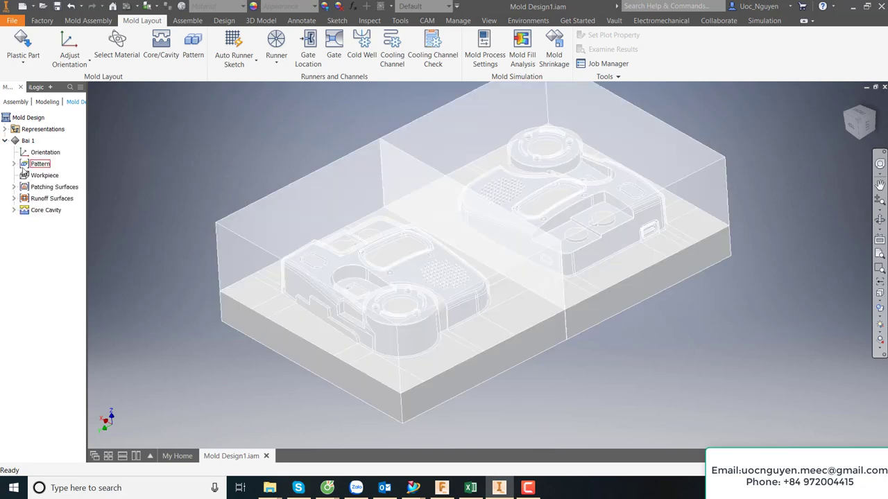
left_click(14, 199)
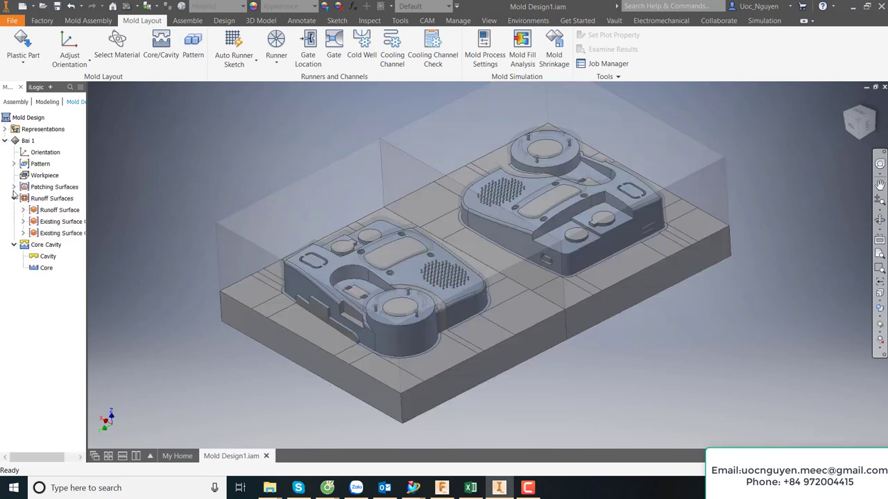
left_click(14, 188)
left_click(14, 164)
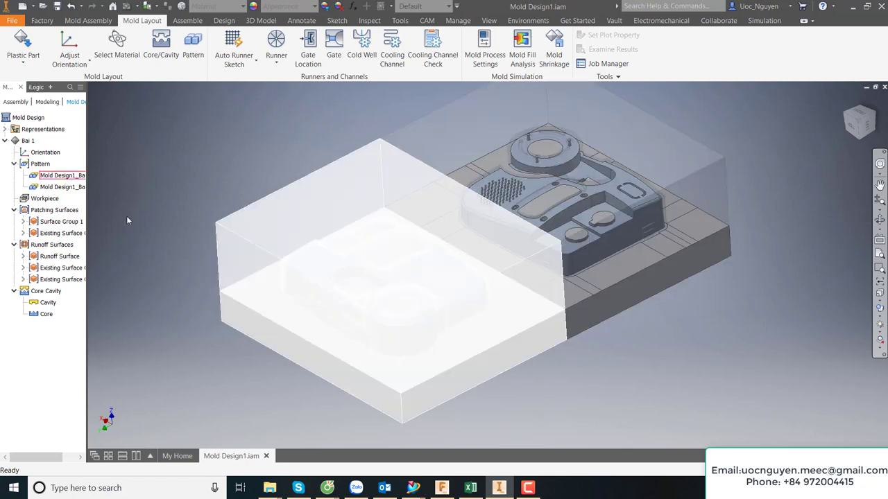
left_click(45, 314)
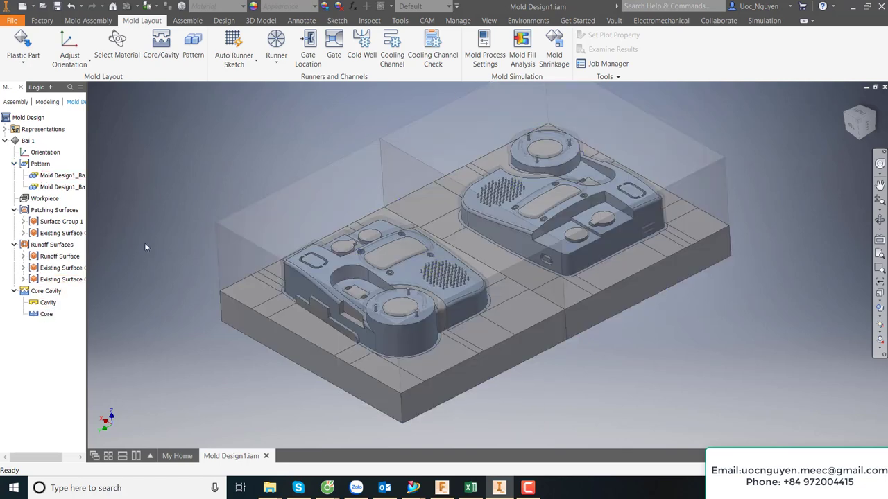
right_click(46, 315)
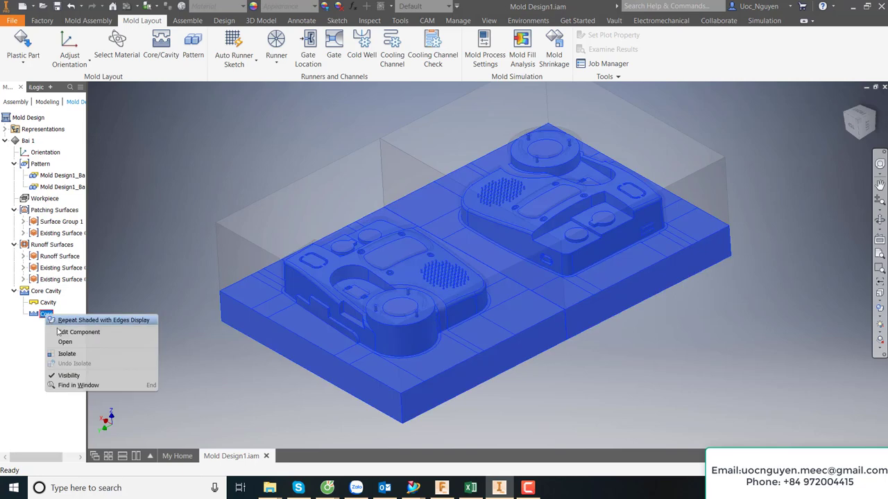
left_click(69, 375)
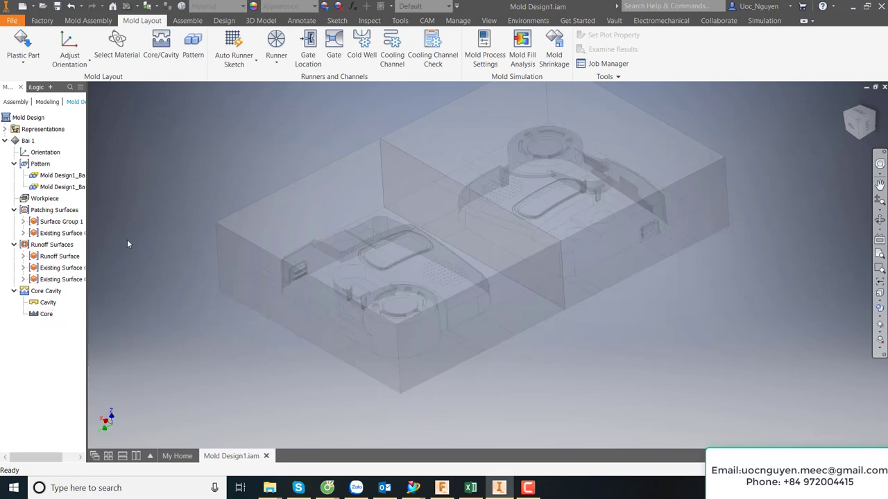
Step: Open the Cavity component as its own part and show it in isometric view
left_click(47, 303)
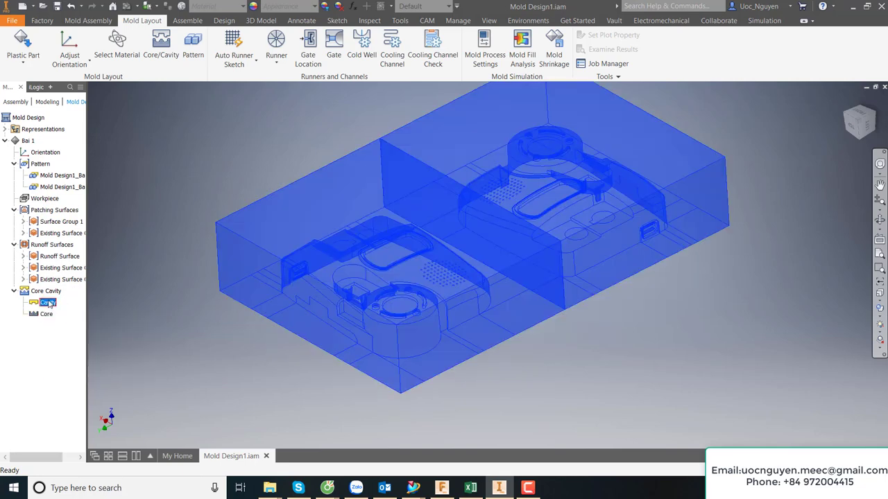
right_click(47, 303)
left_click(73, 328)
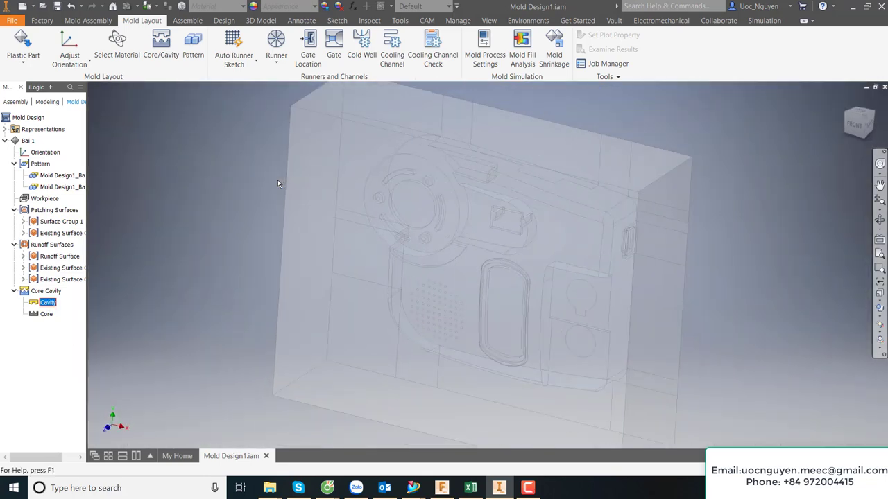
key("F6")
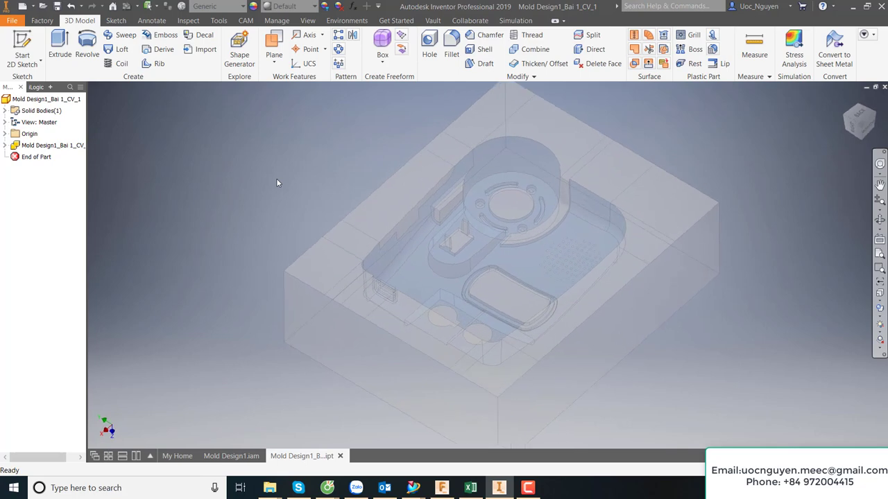
Step: View the cavity part's slot pocket head-on and from oblique angles, then return to Mold Design1.iam
key("F2")
key("F5")
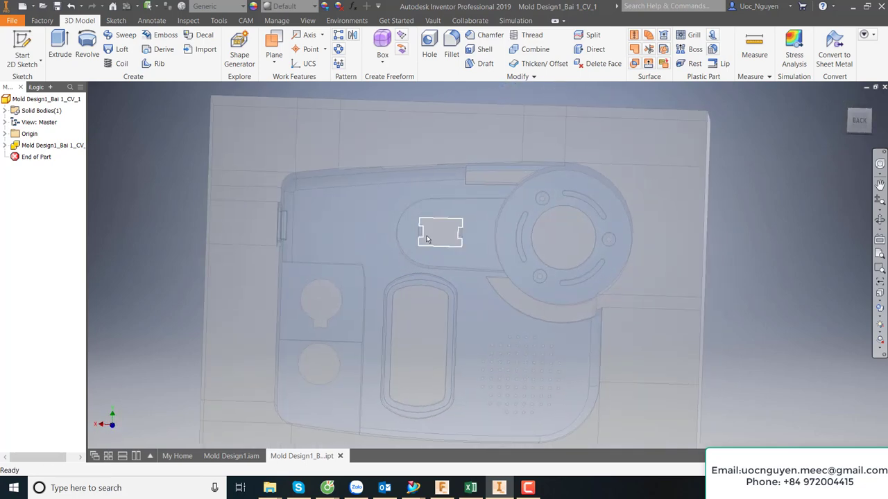
middle_click_drag(428, 229, 396, 239, "shift")
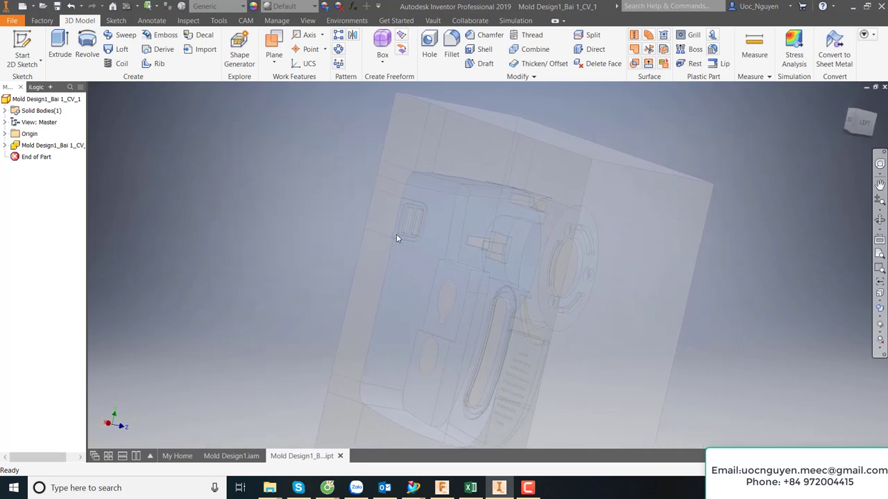
mouse_move(464, 232)
middle_mouse_down("shift")
mouse_move(527, 247)
mouse_move(351, 407)
middle_mouse_up("shift")
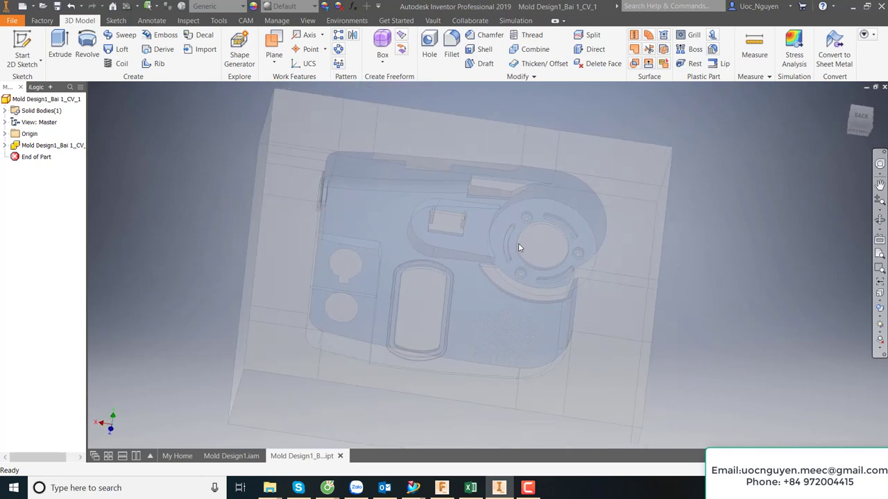
left_click(231, 455)
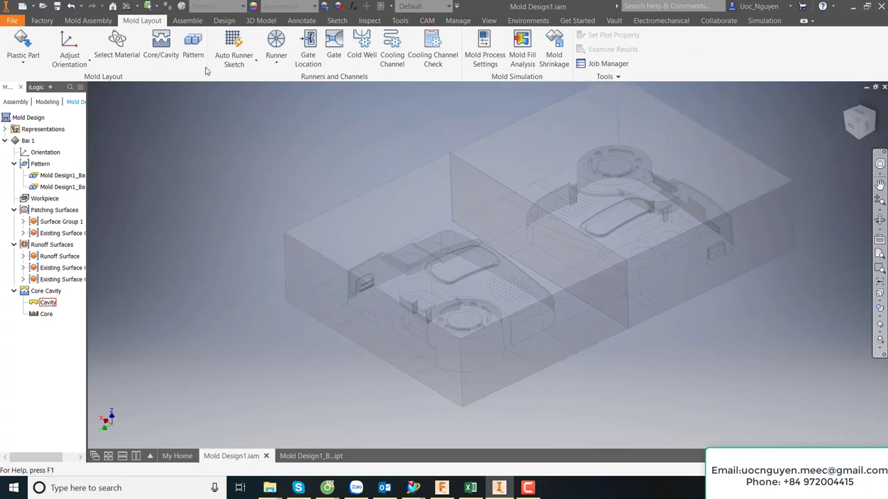
Step: Switch to the Core/Cavity environment, turn off Core visibility, and start Measure from the viewport menu
left_click(161, 45)
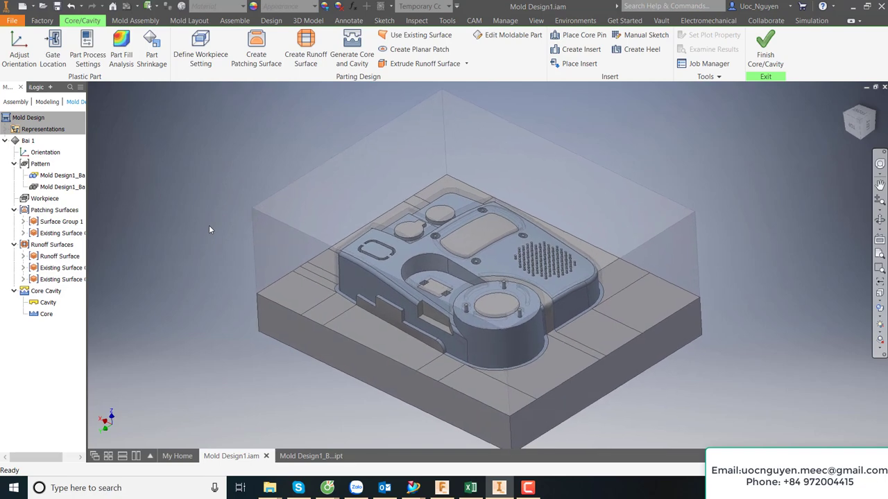
right_click(49, 316)
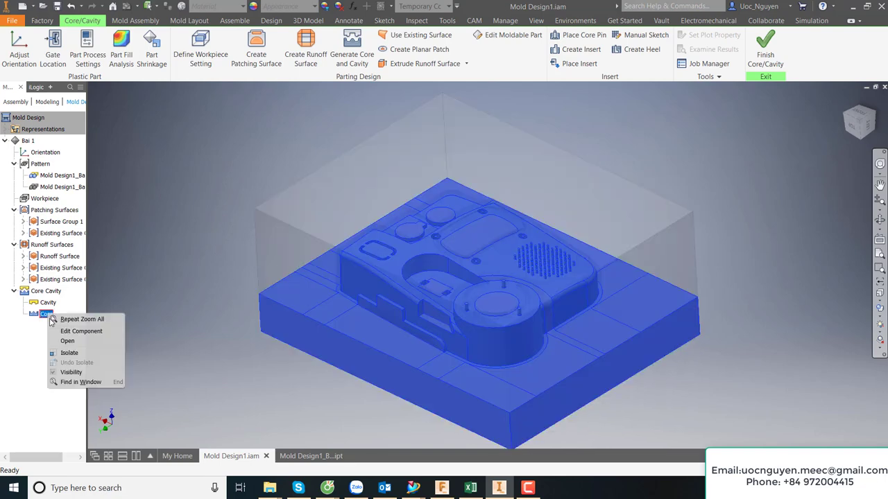
left_click(72, 370)
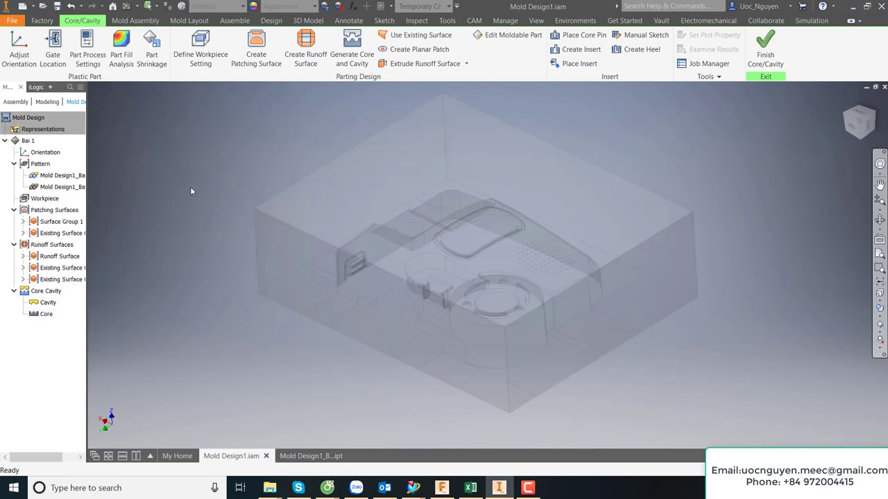
right_click(262, 127)
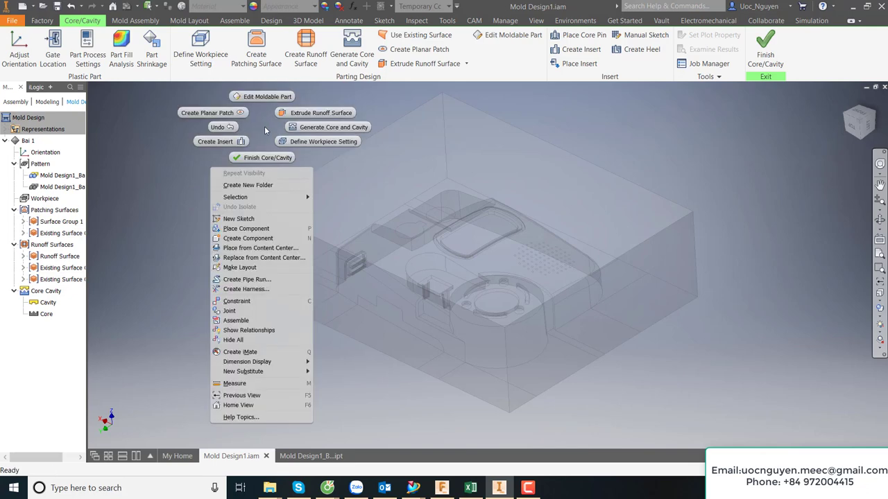
left_click(234, 383)
Step: Measure from the workpiece end face to the slot edge, reading 74.824 mm
key("F5")
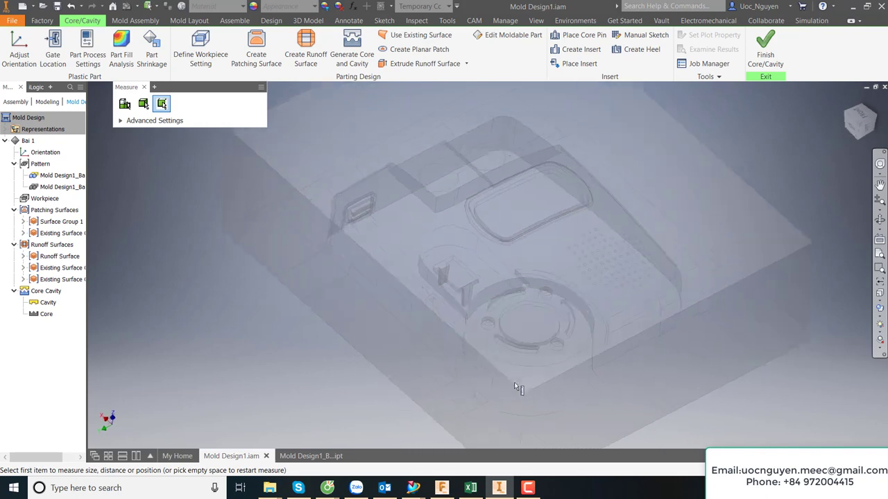
left_click(352, 262)
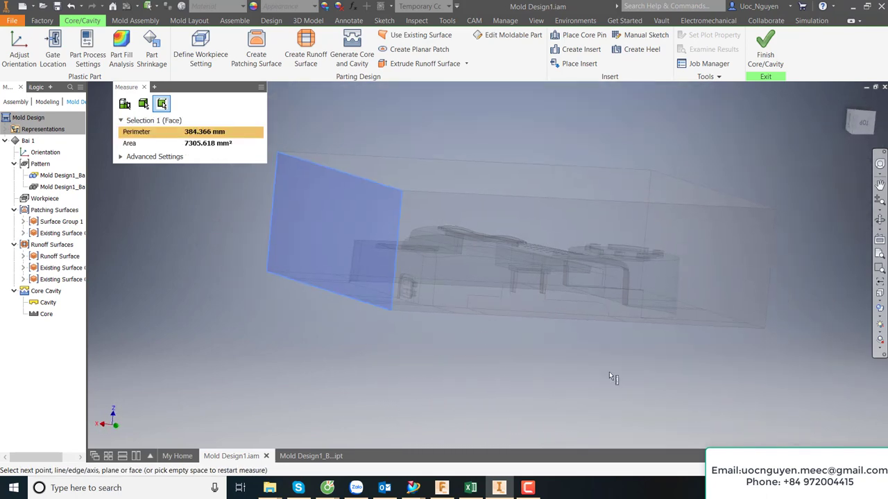
key("F5")
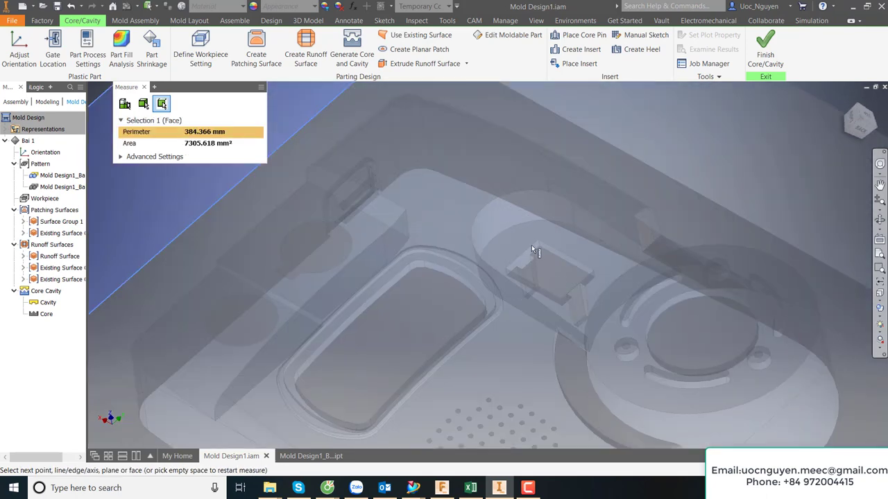
left_click(536, 245)
scroll(536, 244, "up", 3)
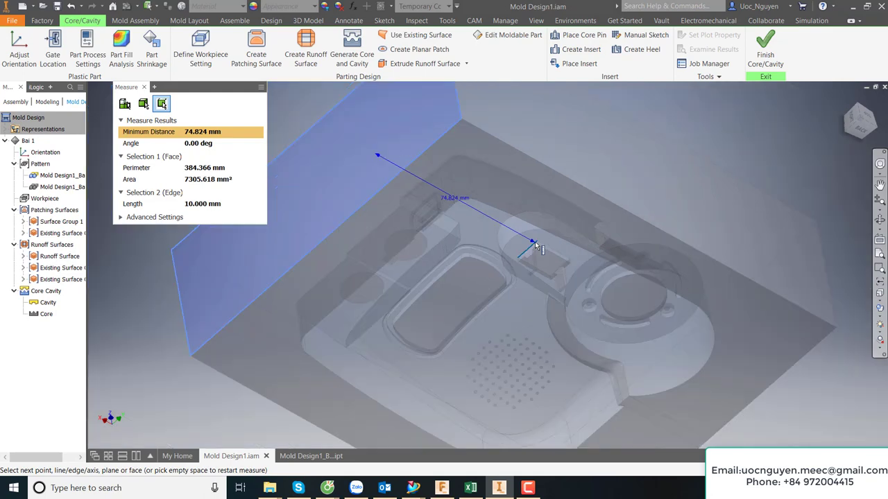
mouse_move(448, 201)
middle_mouse_down("shift")
mouse_move(454, 220)
mouse_move(314, 120)
middle_mouse_up("shift")
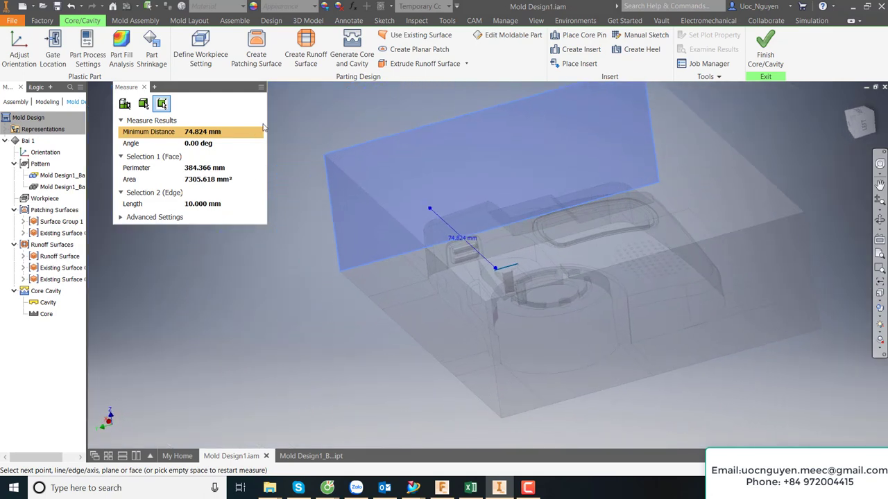
Step: Measure 40.012 mm from the block's side face to the pocket edge, then close Measure
left_click(315, 121)
left_click(386, 227)
middle_click_drag(384, 261, 496, 230, "shift")
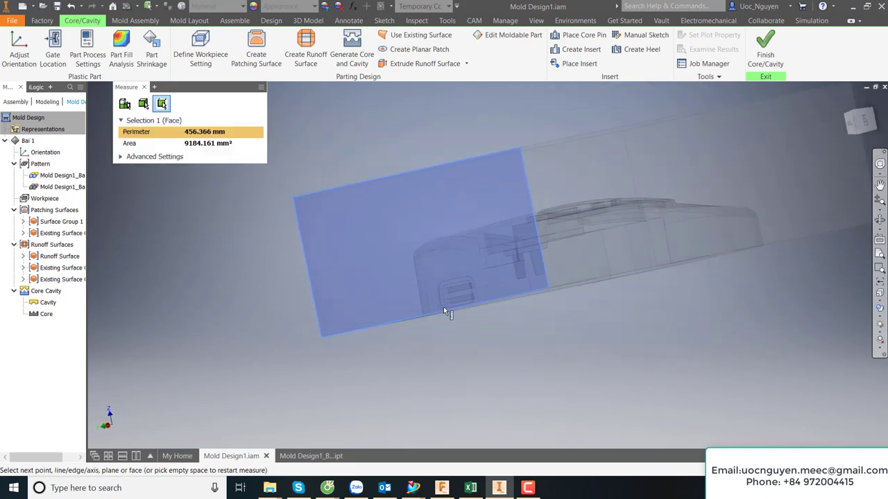
scroll(496, 230, "down", 5)
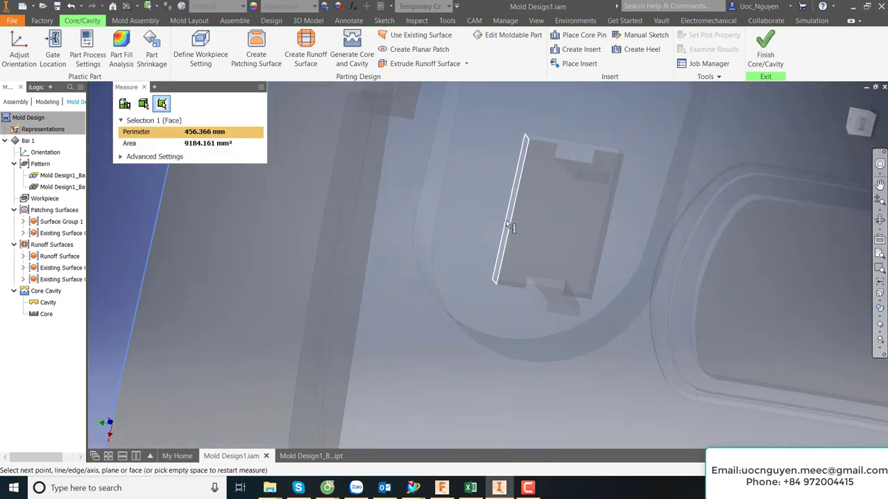
left_click(507, 217)
scroll(496, 235, "up", 5)
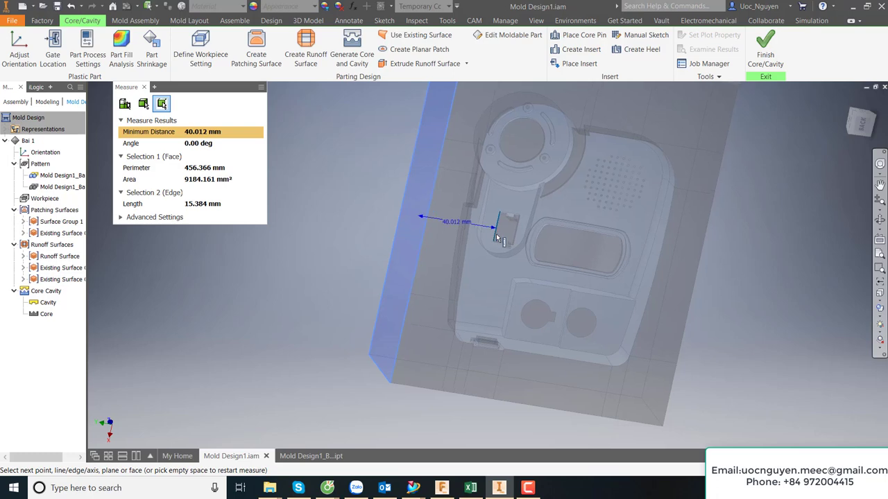
key("F6")
scroll(332, 195, "down", 3)
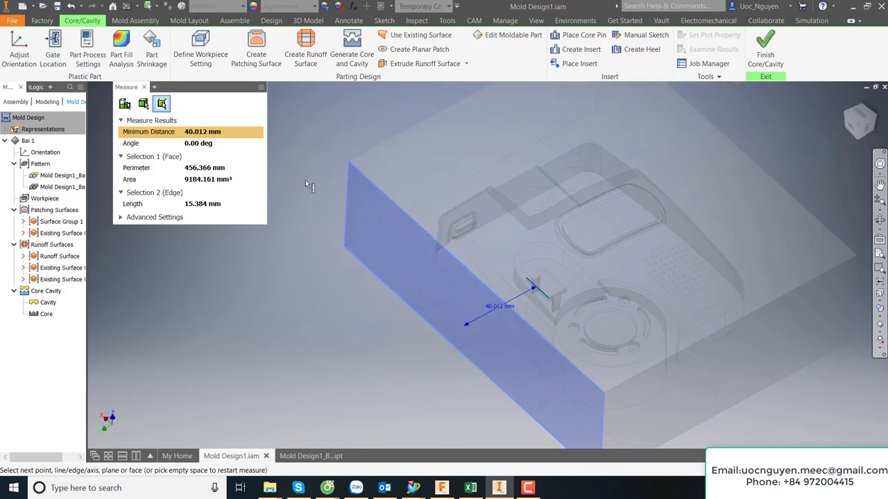
left_click(303, 182)
scroll(303, 182, "up", 2)
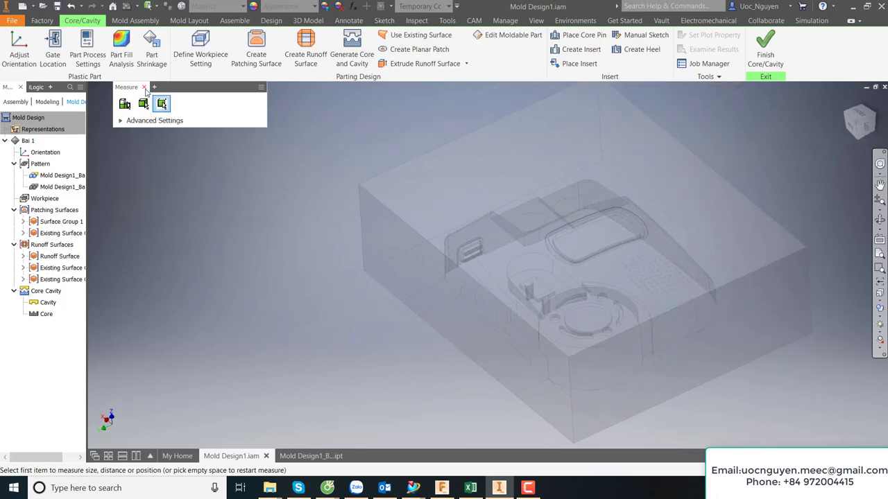
left_click(144, 88)
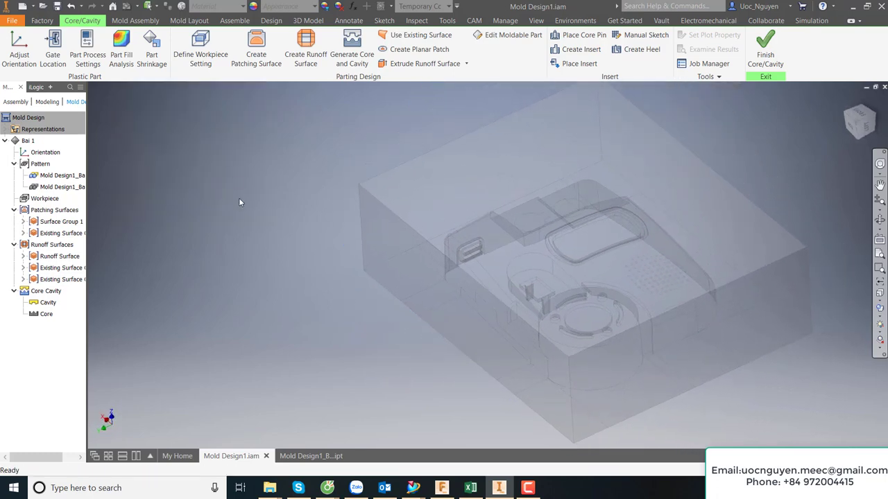
Step: Start an insert with a Template rectangle profile on the block's top face, referencing two top edges
left_click(572, 54)
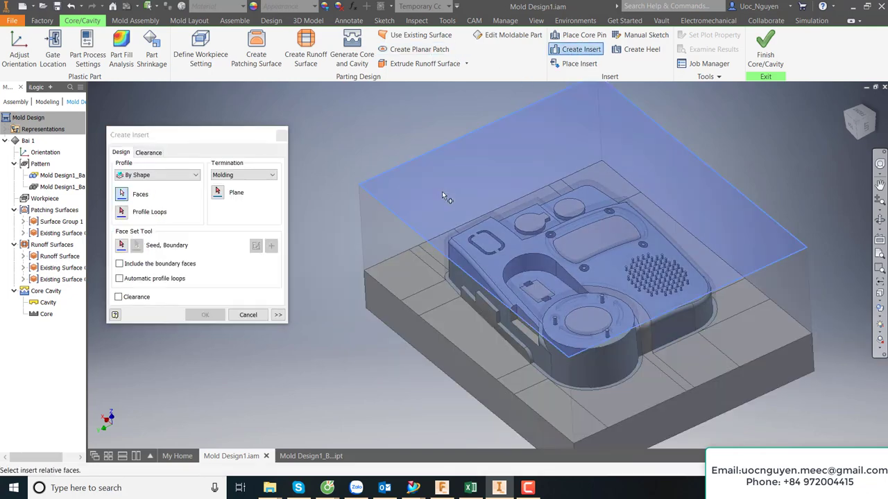
left_click(157, 175)
left_click(138, 194)
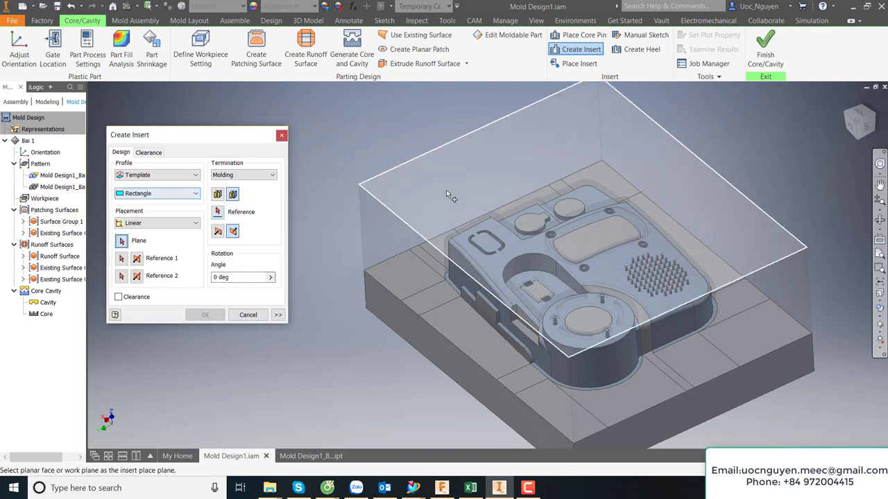
left_click(446, 189)
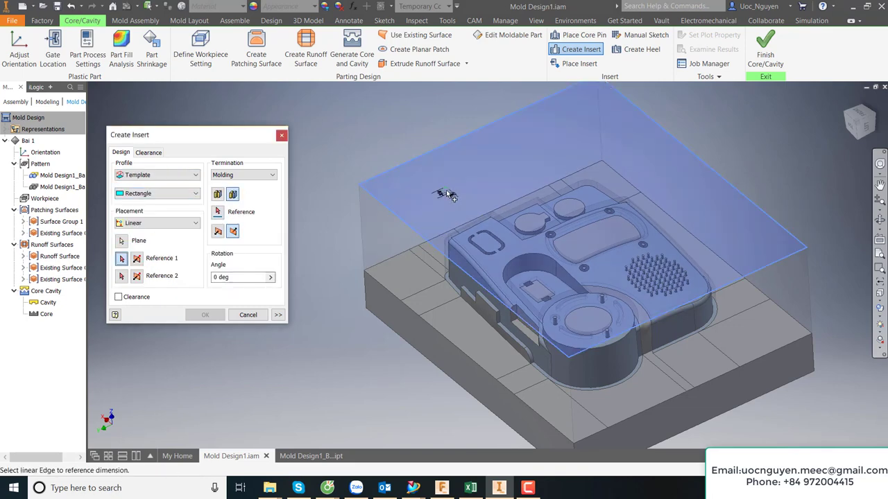
left_click(384, 169)
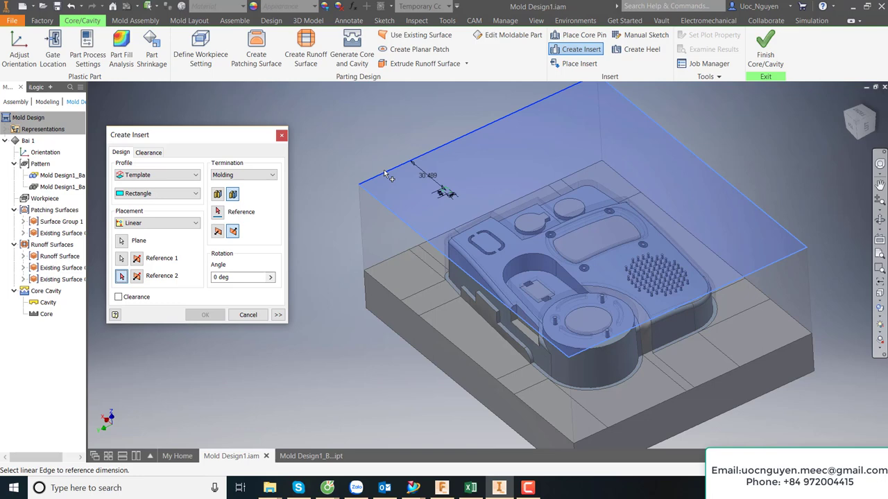
left_click(395, 210)
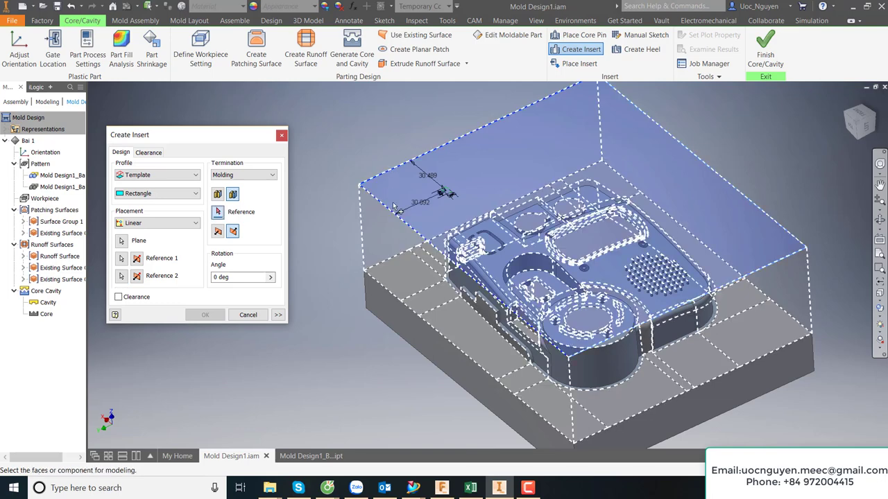
left_click(435, 179)
Step: Set the insert's placement distances to 74.824 mm and 40 mm and create it
left_click(432, 179)
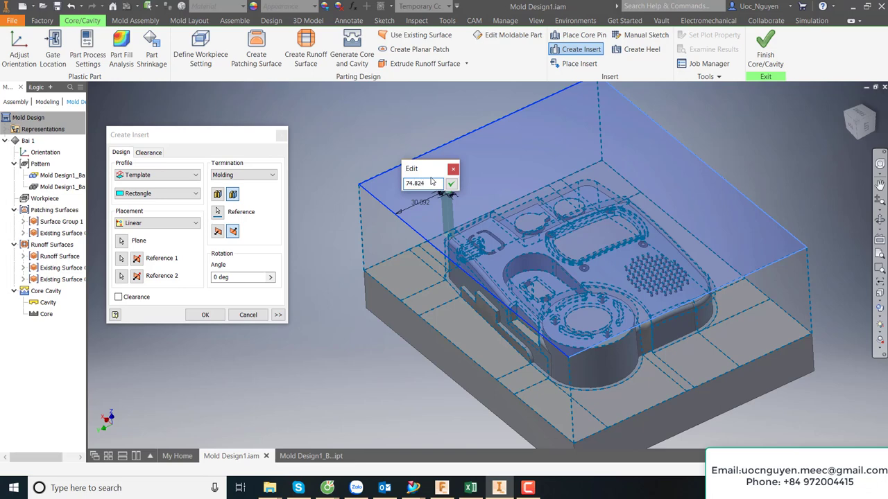
left_click(451, 182)
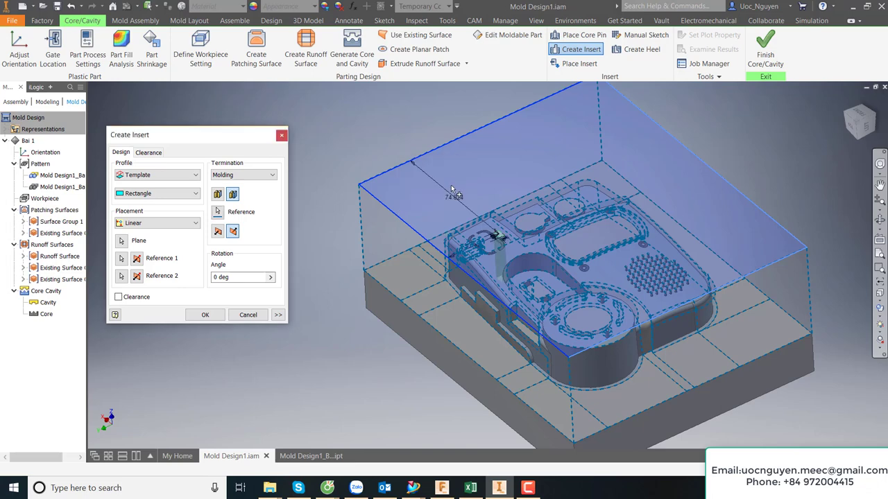
left_click(474, 250)
type("40.012")
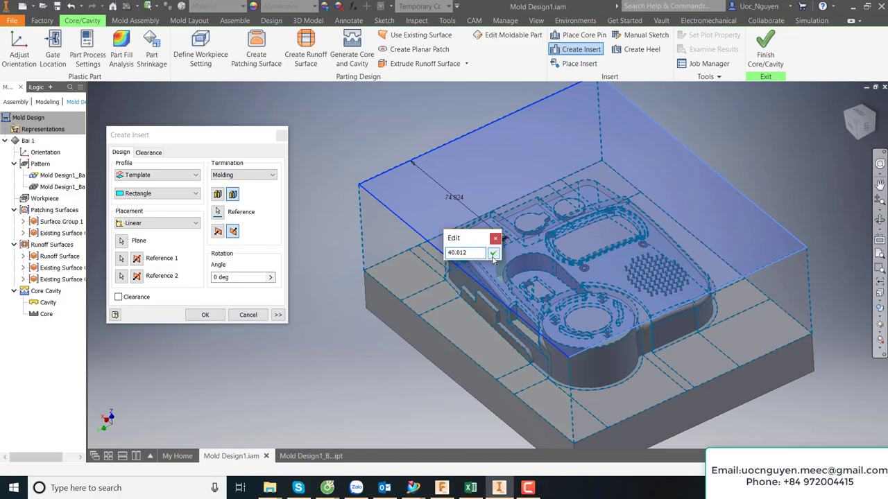
left_click(493, 254)
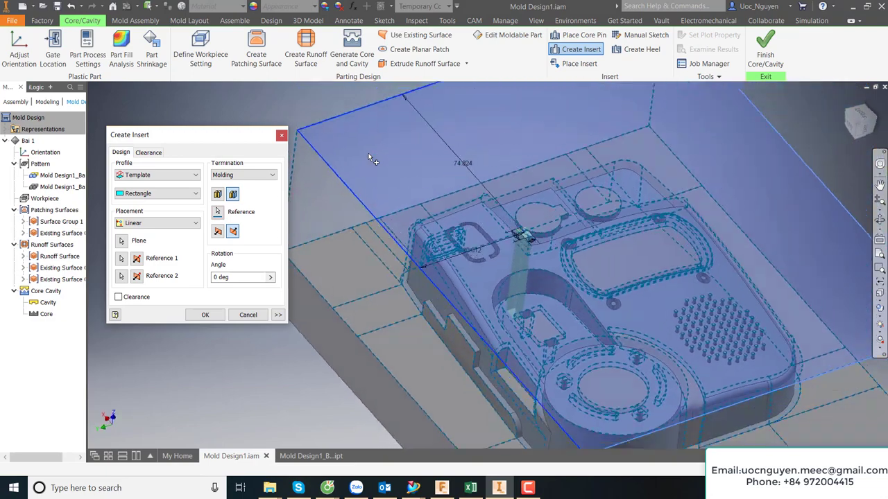
left_click(208, 315)
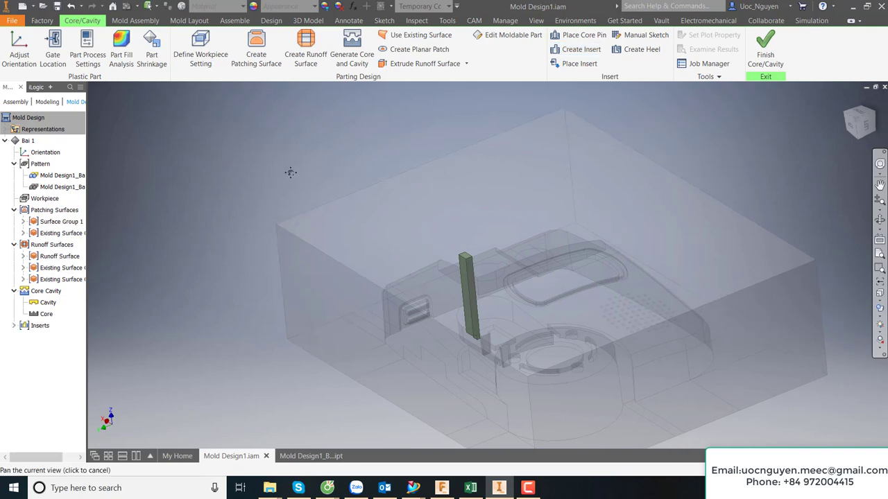
right_click(293, 171)
left_click(251, 430)
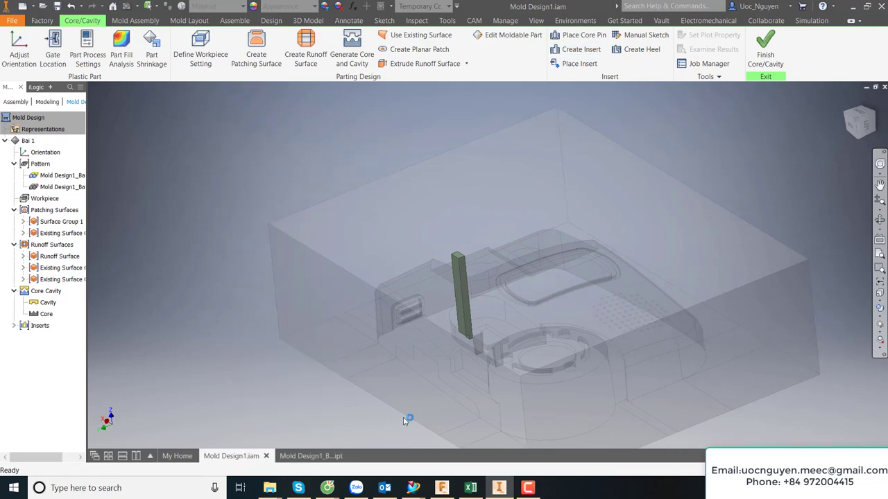
key("F5")
key("F5")
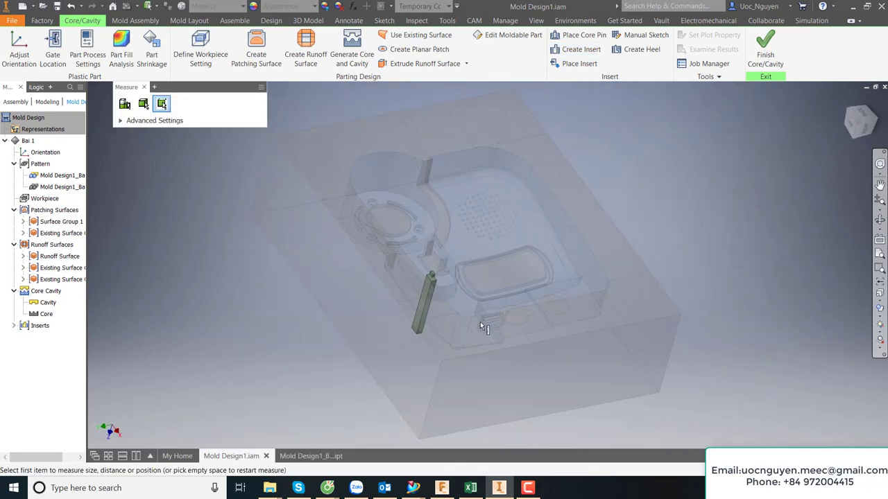
scroll(487, 270, "up", 3)
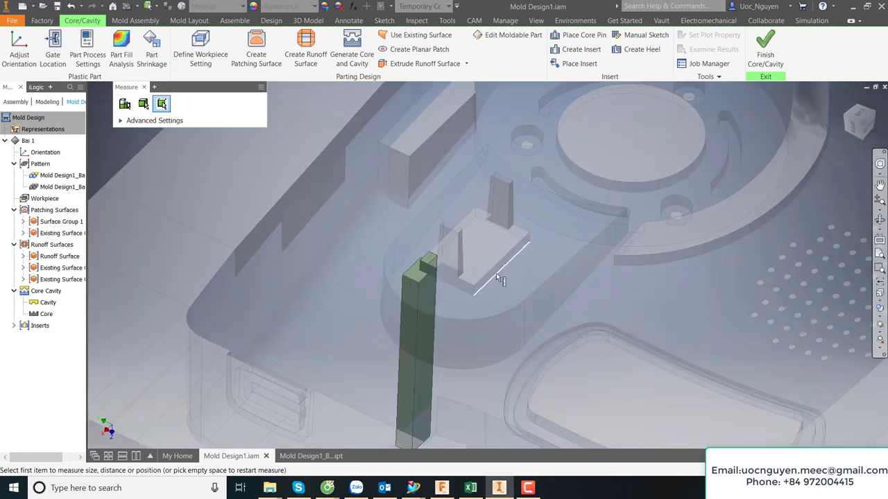
left_click(497, 274)
middle_click_drag(515, 279, 496, 305)
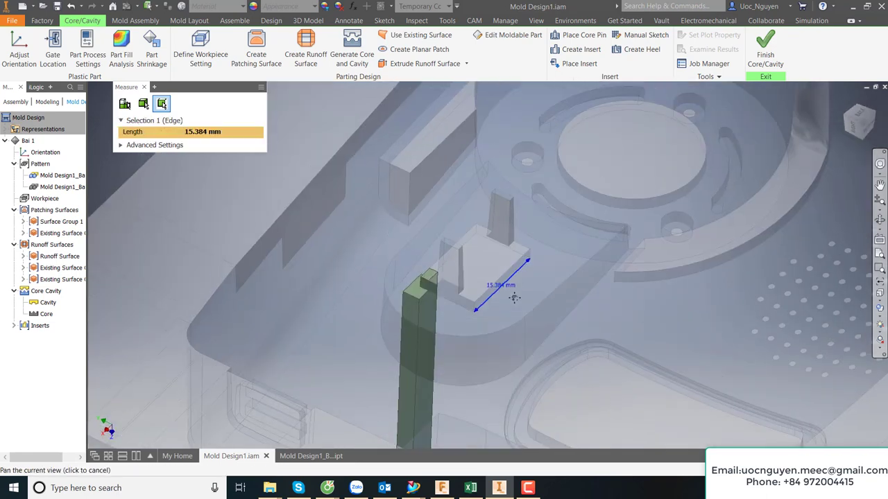
key("Escape")
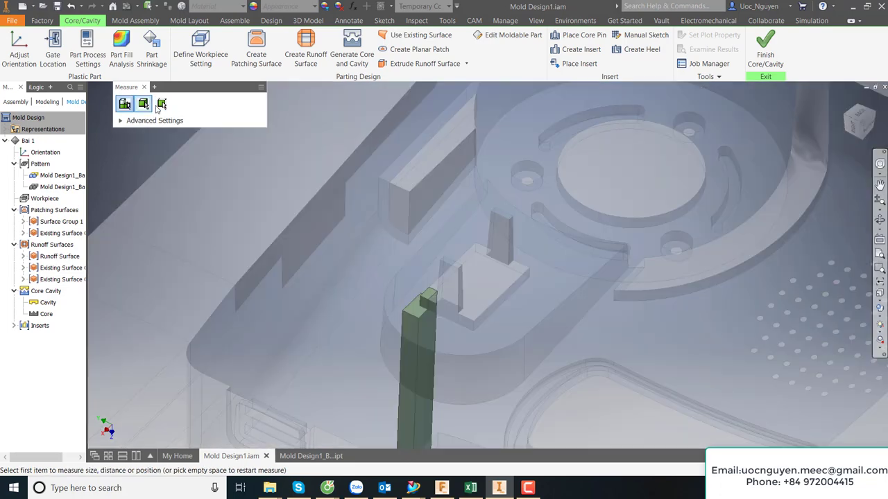
left_click(458, 323)
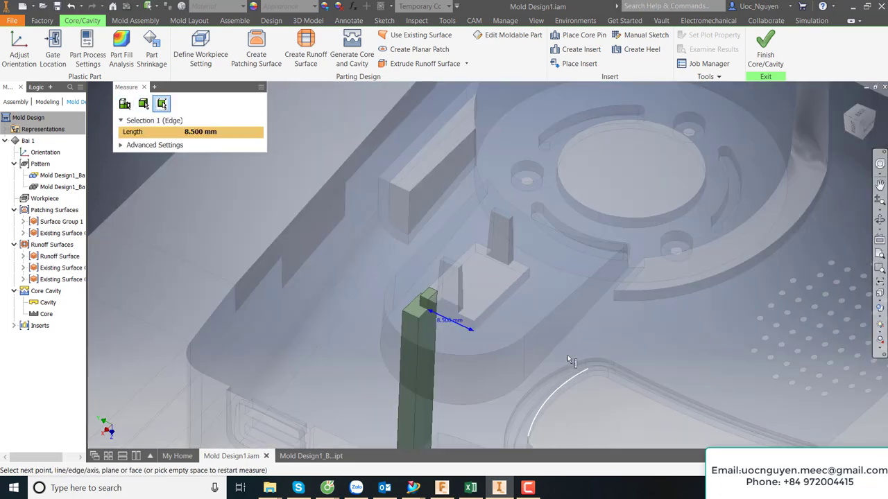
middle_click_drag(489, 319, 166, 167, "shift")
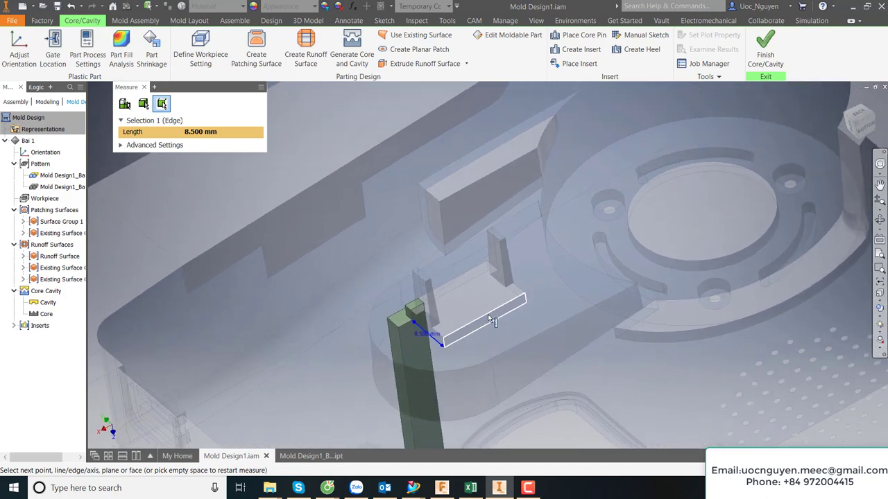
left_click(420, 267)
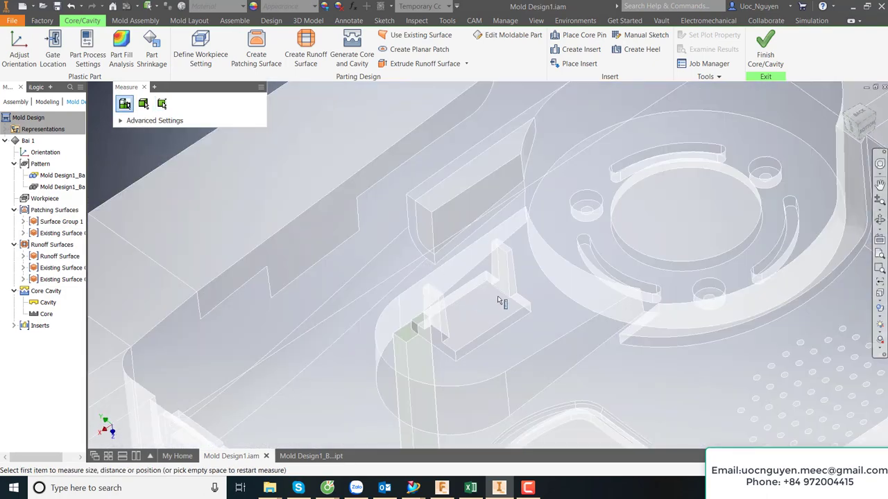
mouse_move(497, 300)
middle_mouse_down("shift")
mouse_move(490, 303)
mouse_move(557, 314)
middle_mouse_up("shift")
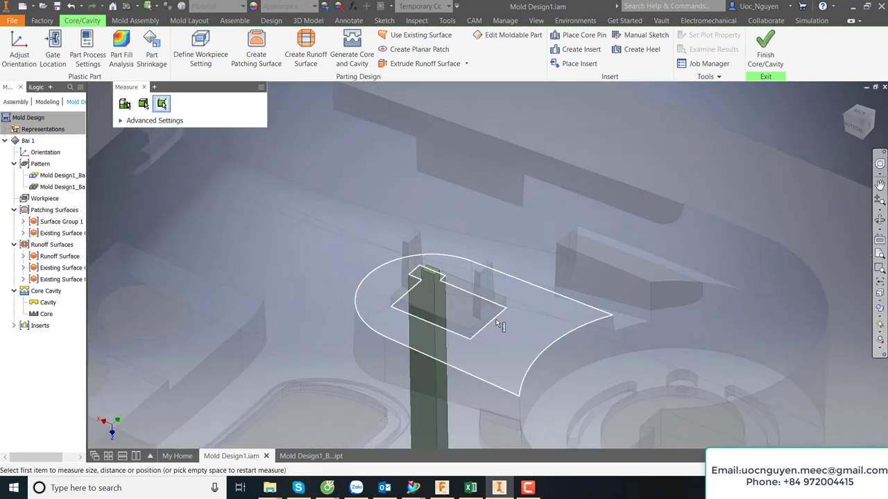
left_click(496, 321)
key("Home")
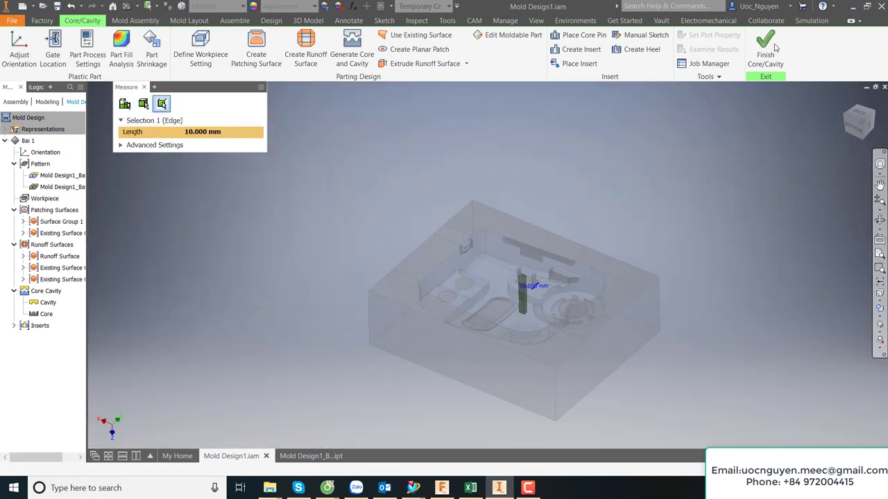
middle_click_drag(527, 208, 180, 143, "shift")
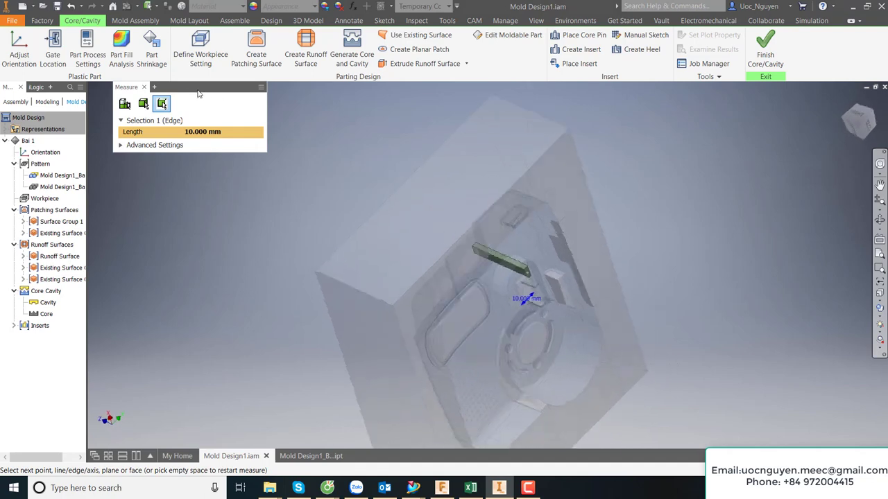
key("F5")
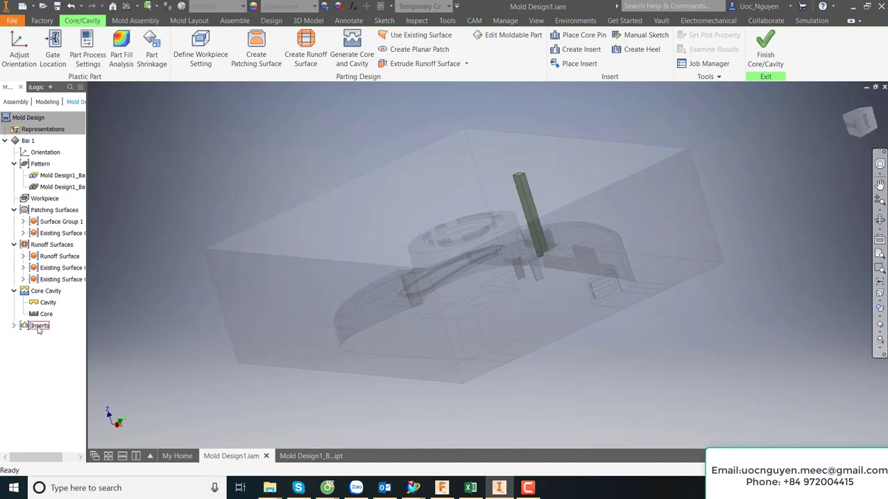
Step: Reopen Insert1 for editing and resize its profile to 15.584 tall by 10 wide
right_click(43, 337)
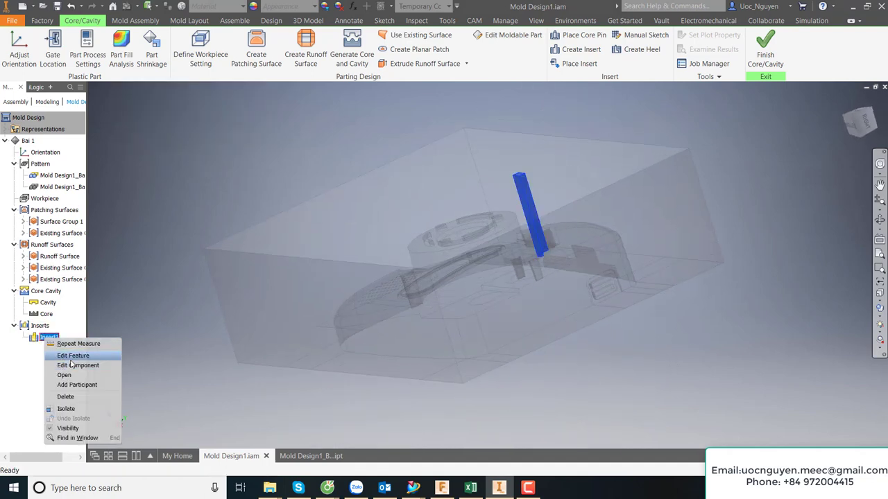
left_click(73, 363)
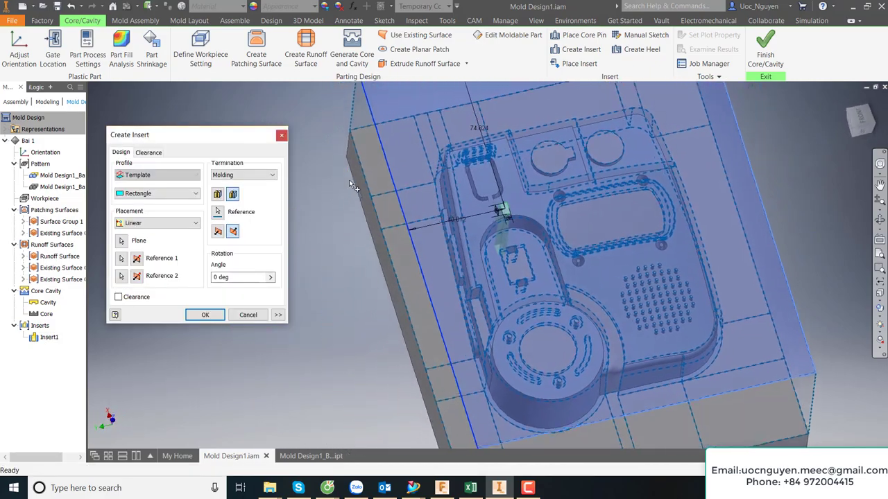
scroll(513, 211, "up", 5)
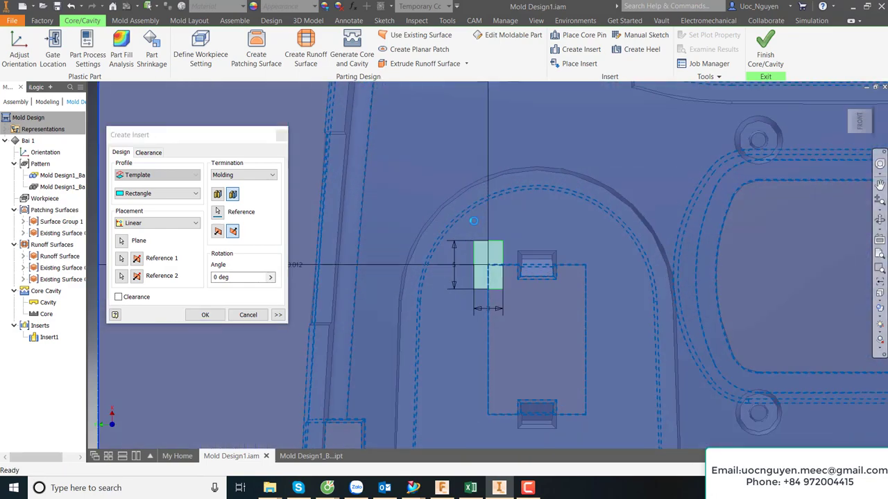
scroll(475, 225, "down", 5)
scroll(476, 227, "up", 4)
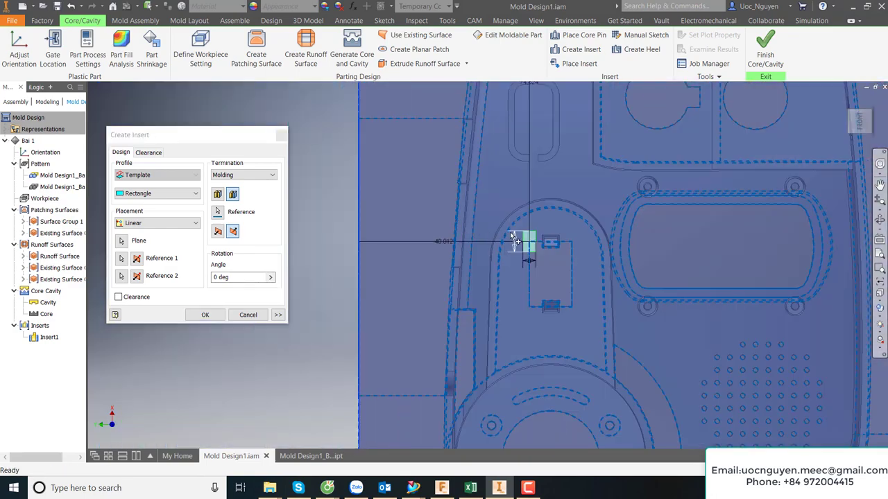
scroll(513, 239, "up", 2)
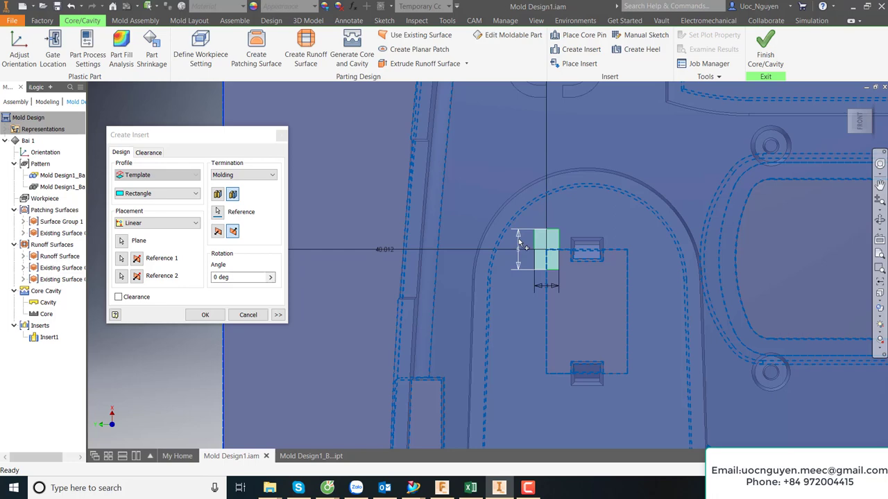
left_click(520, 240)
type("15.584")
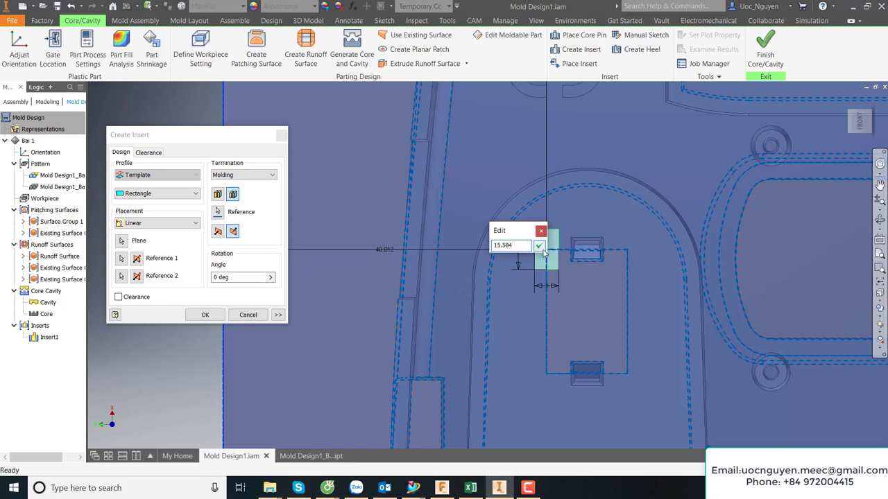
left_click(543, 251)
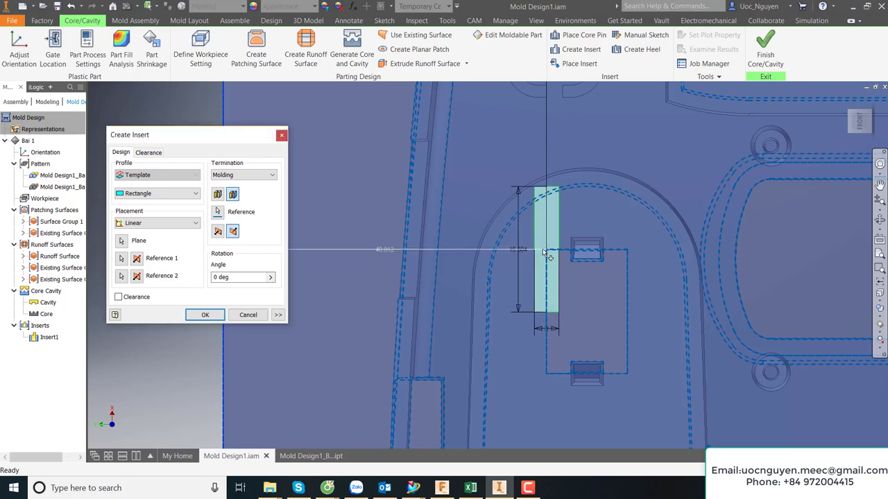
type("1")
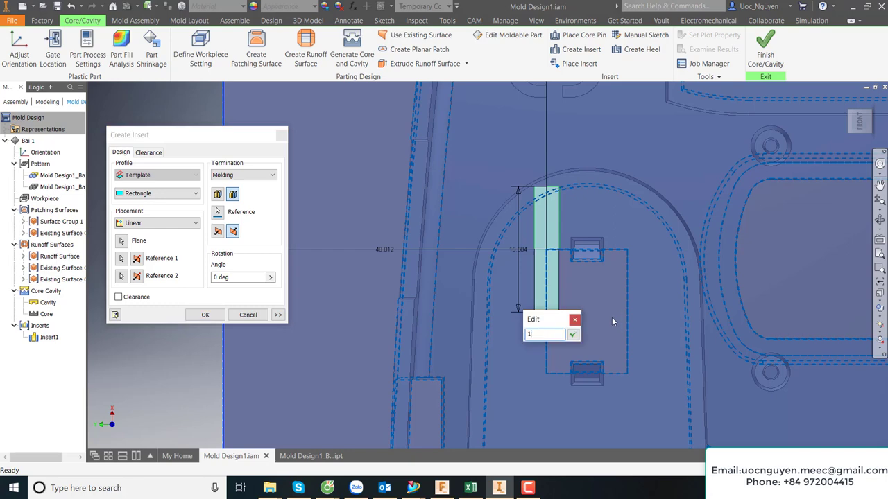
type("0")
left_click(572, 335)
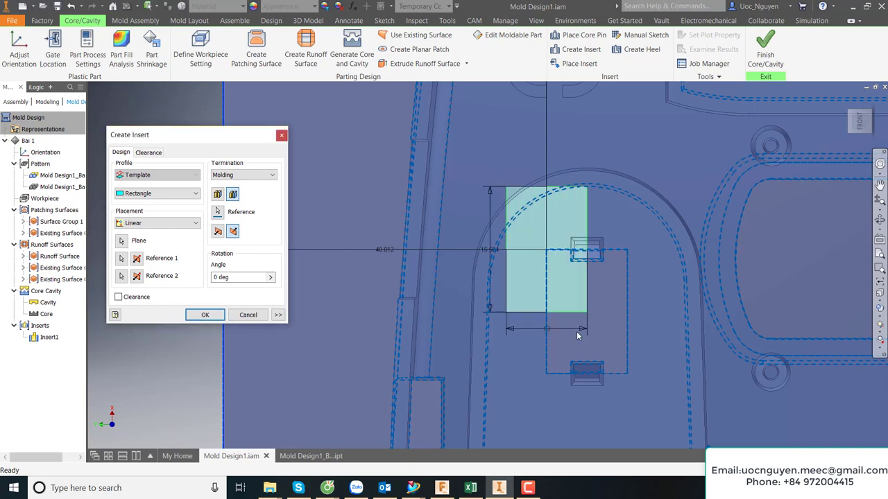
scroll(558, 329, "down", 1)
scroll(558, 329, "down", 2)
scroll(514, 290, "down", 2)
scroll(513, 289, "up", 2)
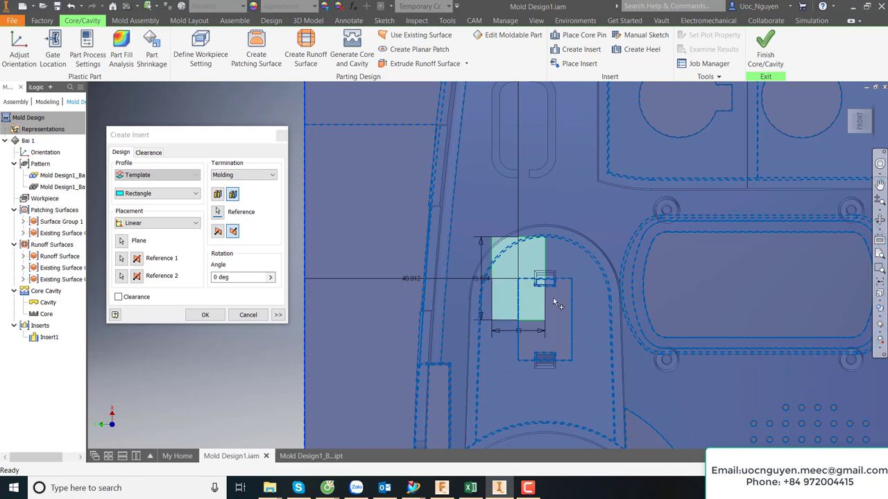
Step: Change the insert offsets to 45.012 and 82.616 (74.824+15.584/2) and apply
double_click(414, 279)
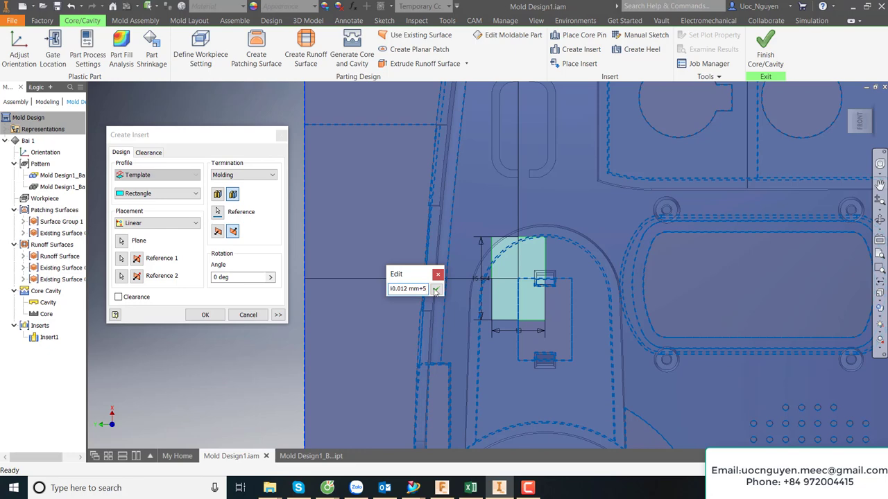
left_click(436, 290)
middle_click_drag(573, 285, 522, 325)
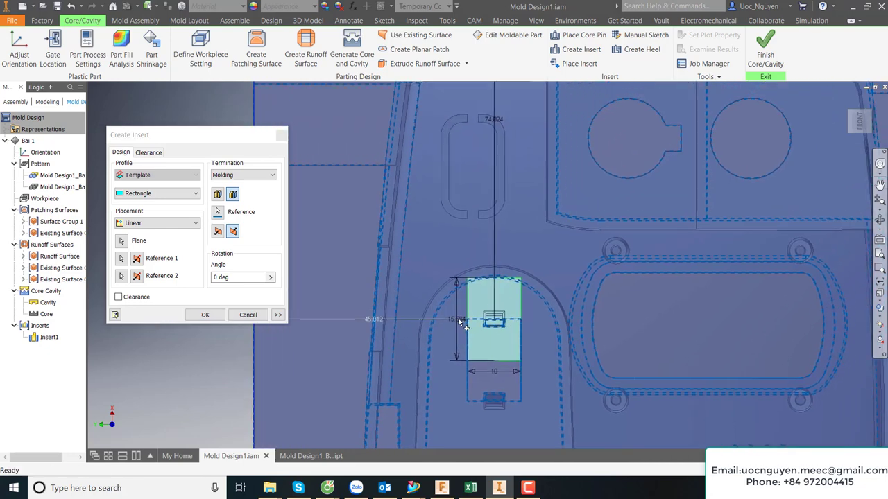
middle_click_drag(461, 288, 459, 330)
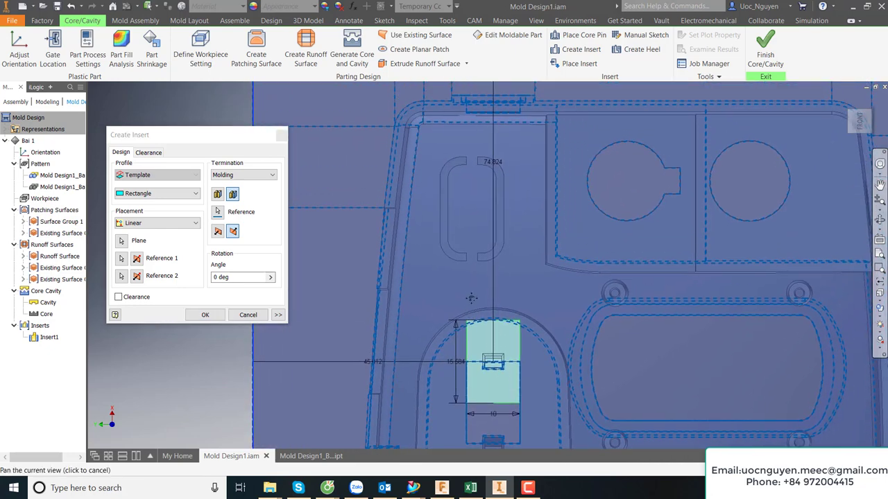
double_click(494, 163)
type("nm+15.584/2")
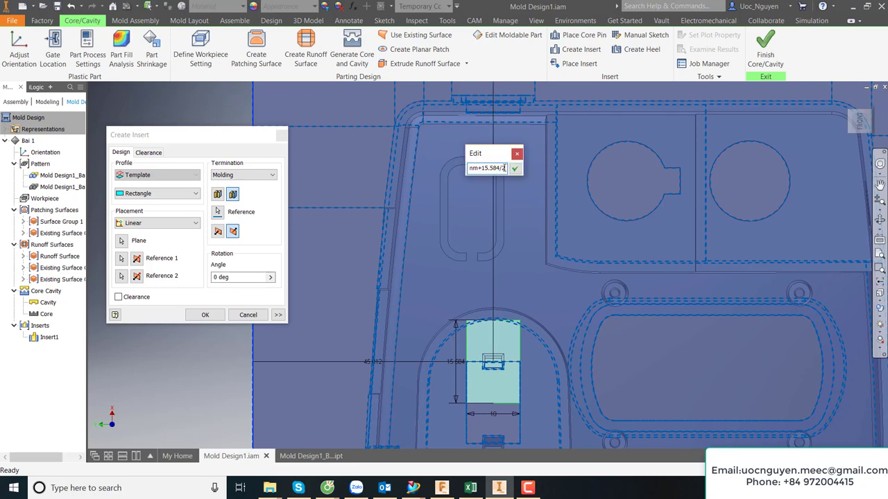
left_click(515, 168)
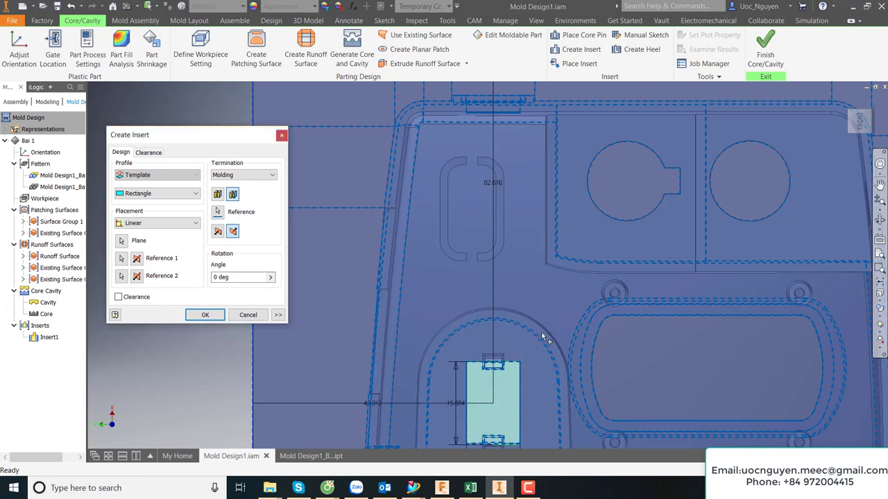
scroll(517, 291, "down", 2)
scroll(531, 247, "down", 3)
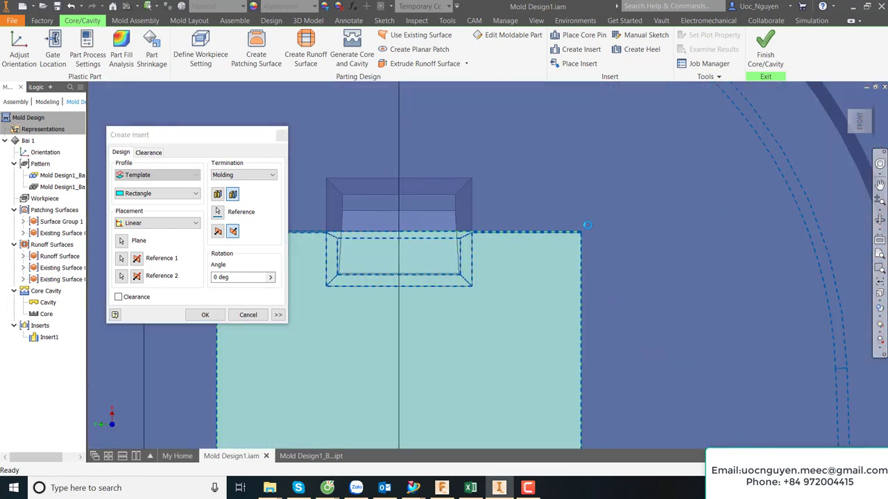
scroll(580, 242, "down", 2)
scroll(569, 263, "up", 2)
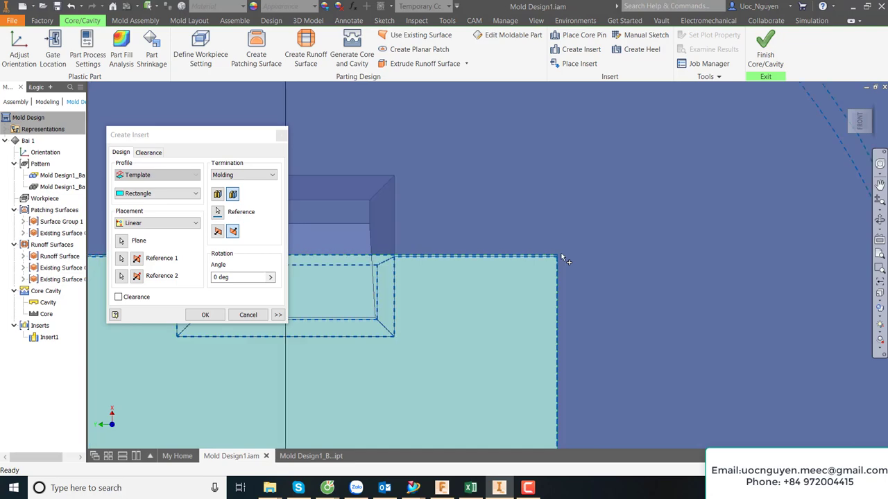
scroll(583, 269, "up", 3)
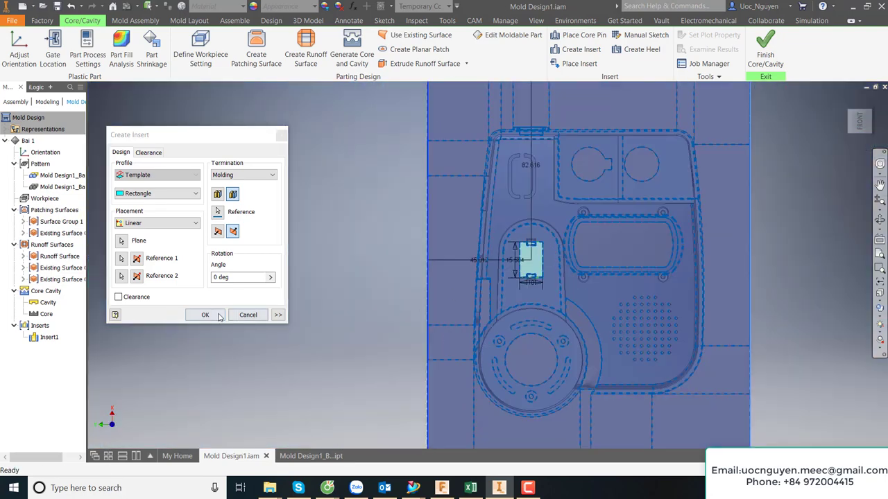
left_click(219, 316)
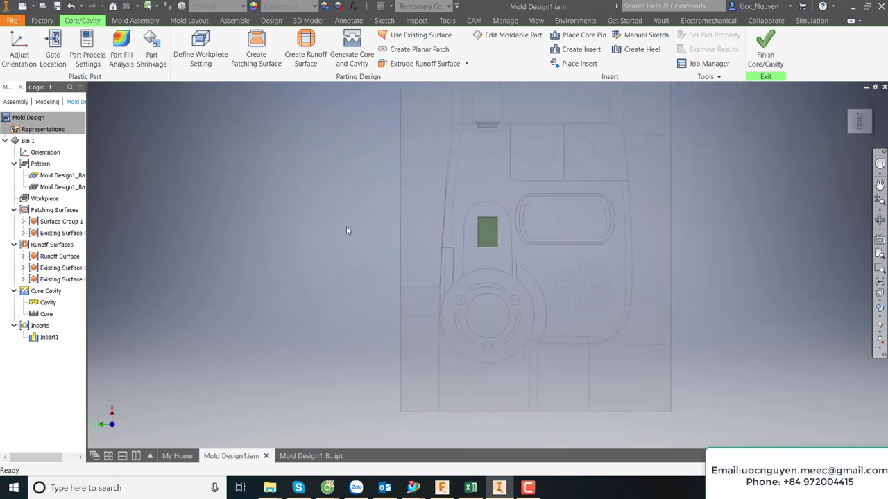
Step: From the home view, orbit and zoom toward the green insert
key("F6")
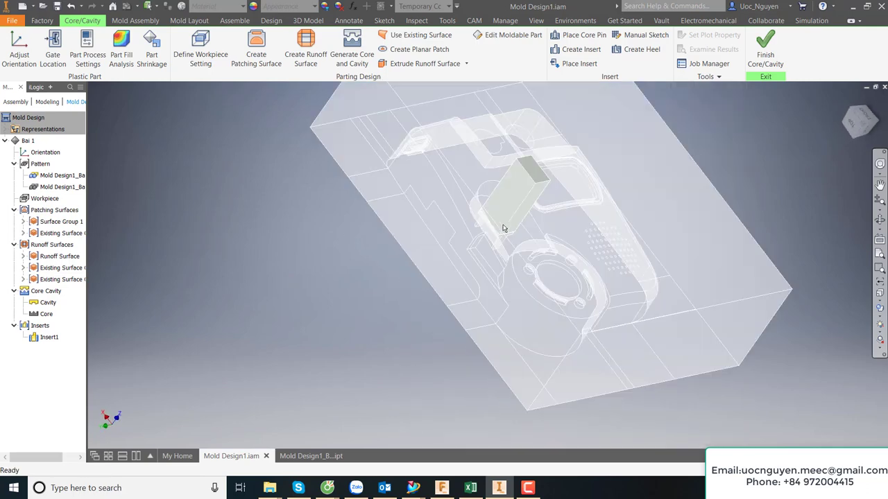
mouse_move(347, 230)
middle_mouse_down("shift")
mouse_move(451, 248)
mouse_move(446, 299)
middle_mouse_up("shift")
scroll(451, 249, "down", 3)
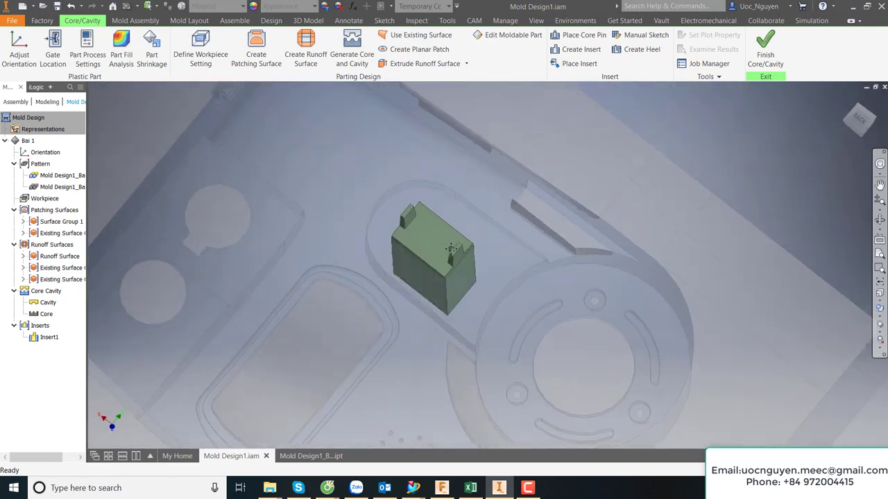
scroll(447, 298, "down", 1)
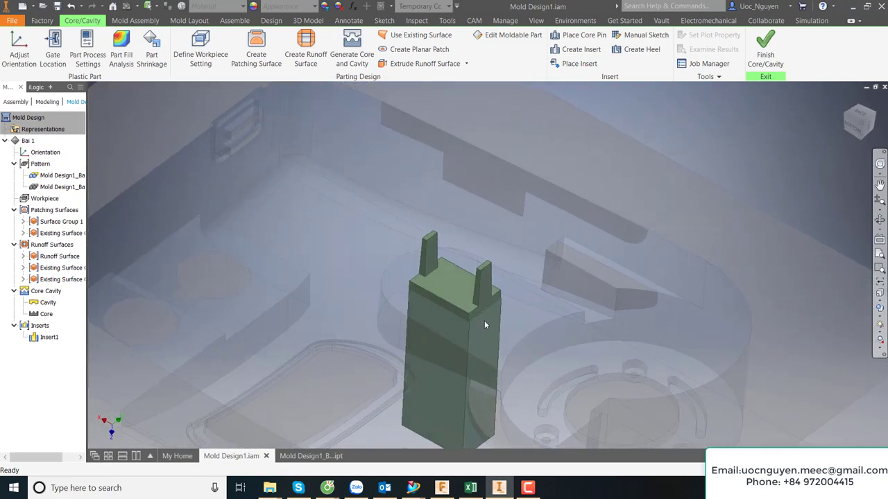
scroll(484, 320, "down", 5)
scroll(479, 309, "up", 1)
scroll(485, 308, "up", 3)
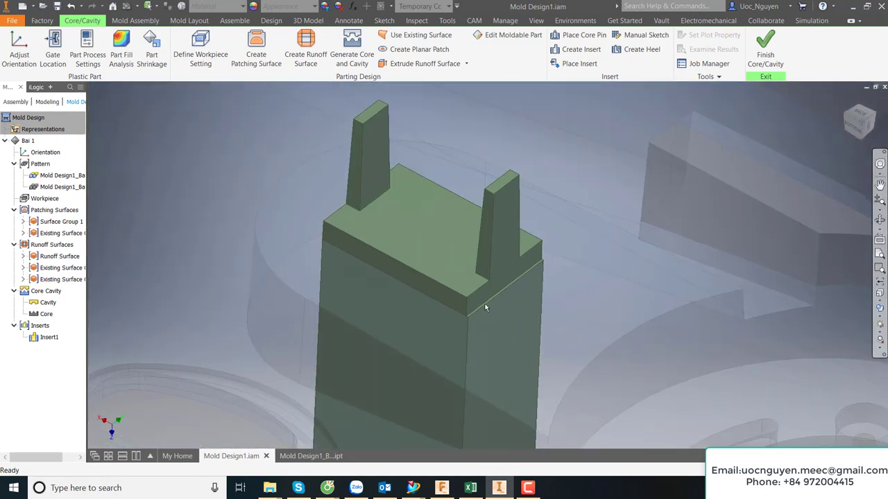
Step: Inspect the insert from above and a low side angle, then switch to Mold Design1_Bai 1_CV_1
middle_click_drag(484, 304, 339, 298, "shift")
scroll(373, 301, "down", 3)
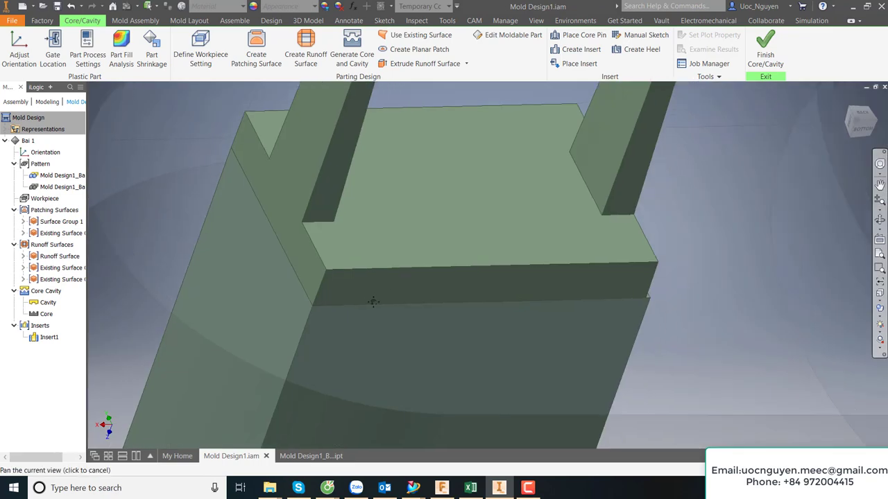
scroll(372, 301, "up", 4)
scroll(372, 301, "down", 1)
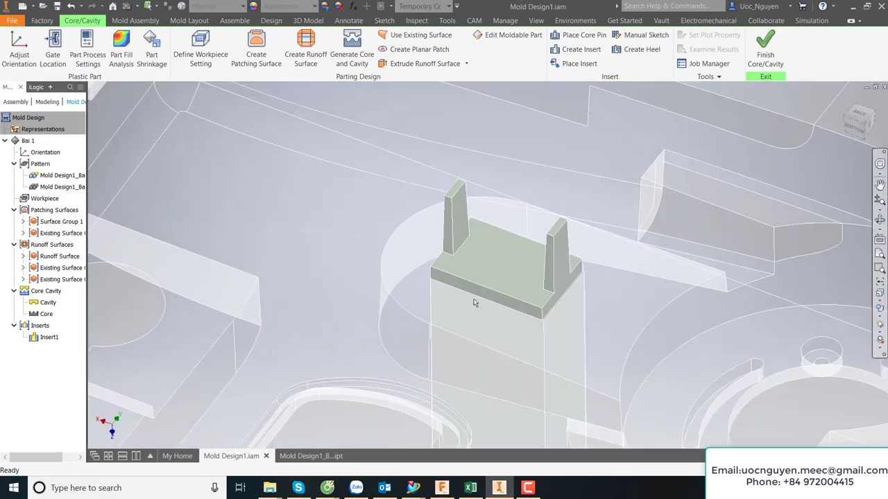
mouse_move(476, 303)
middle_mouse_down("shift")
mouse_move(485, 298)
mouse_move(303, 445)
middle_mouse_up("shift")
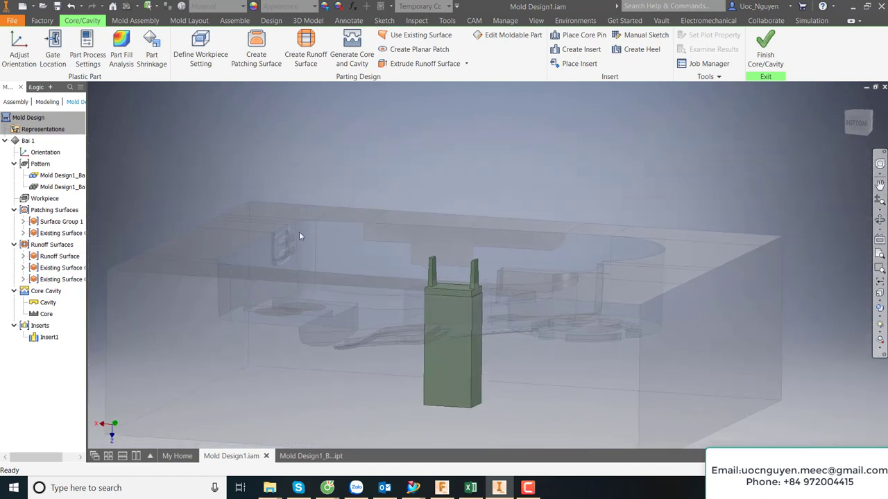
left_click(310, 456)
middle_click_drag(447, 191, 464, 199, "shift")
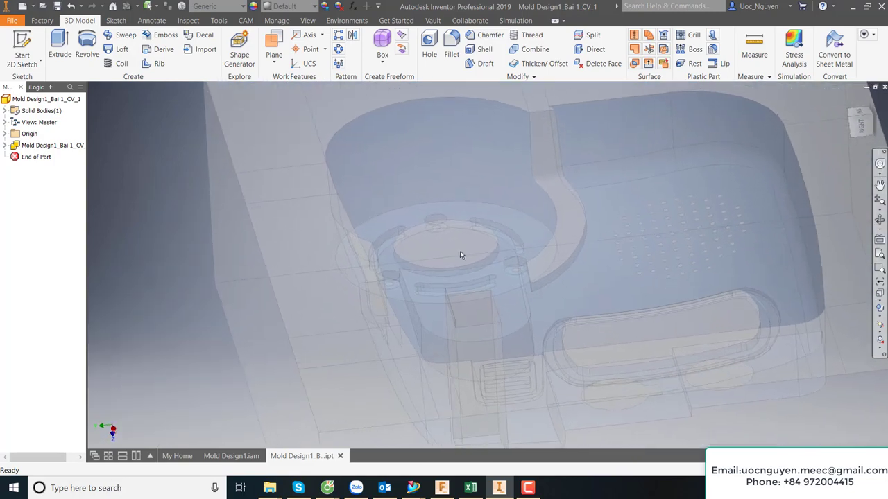
Step: Switch from the cavity part back to the Mold Design1.iam assembly
left_click(231, 456)
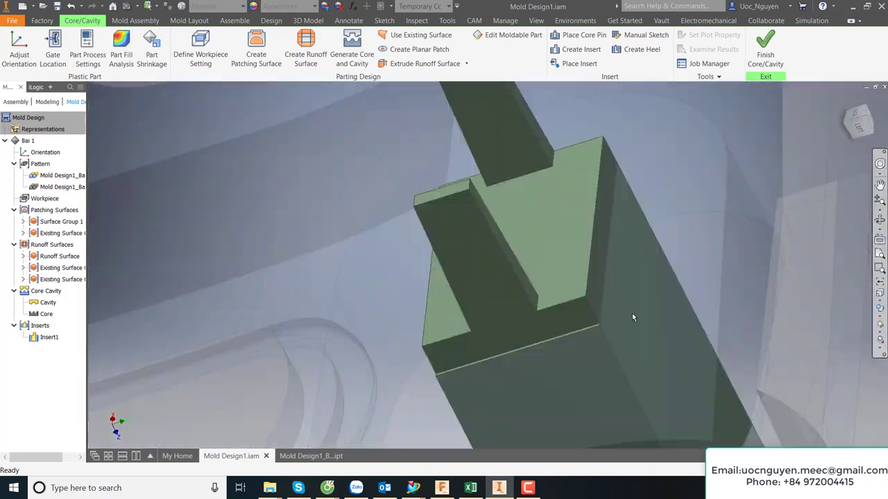
Step: Zoom out and open Insert1 as its own part, Mold Design1_Bai 1_IN1_1_1, in isometric view
key("F2")
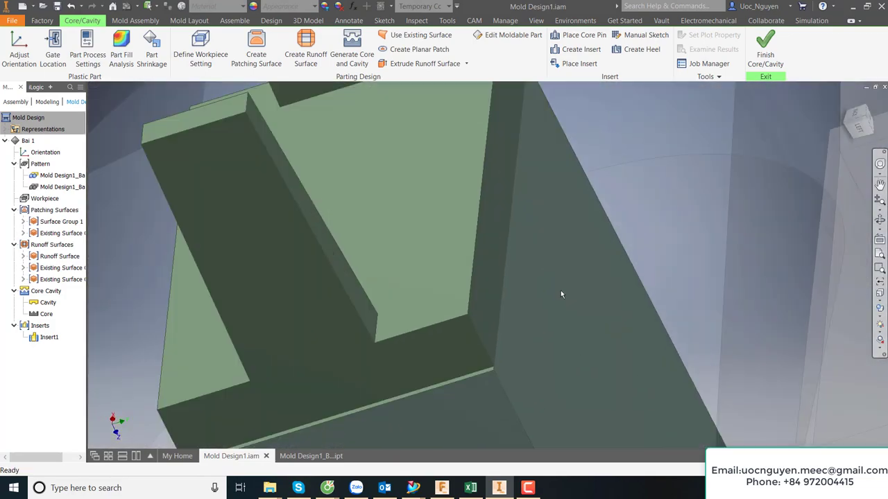
scroll(506, 269, "down", 3)
scroll(506, 269, "down", 2)
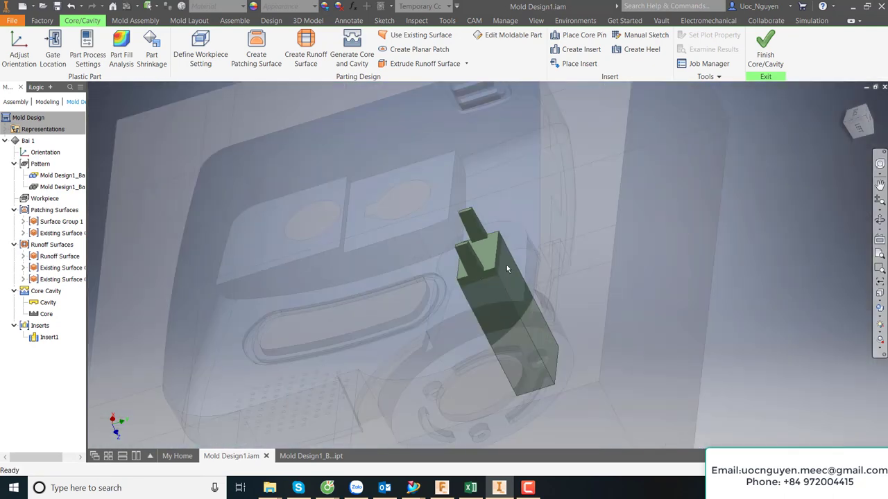
scroll(506, 269, "down", 3)
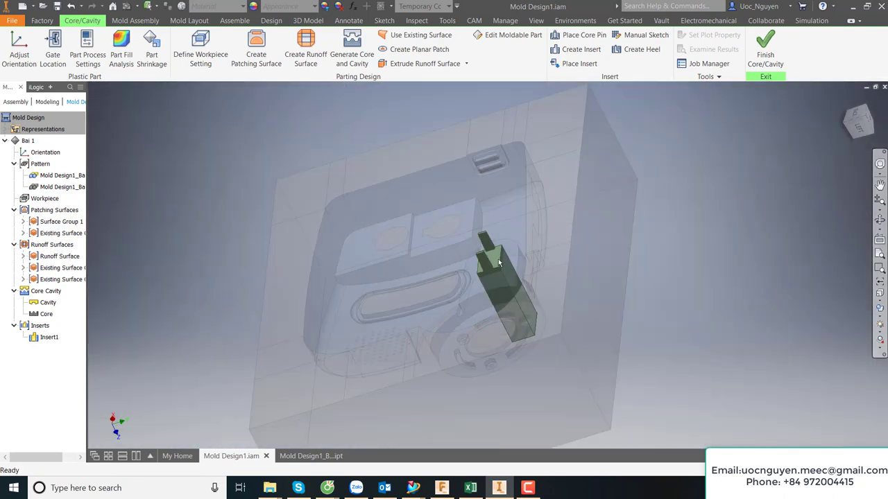
right_click(54, 339)
left_click(71, 372)
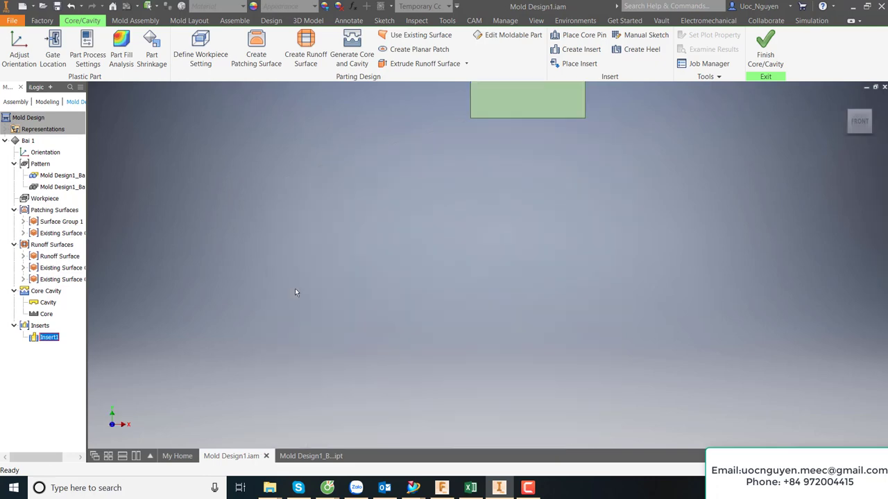
key("F6")
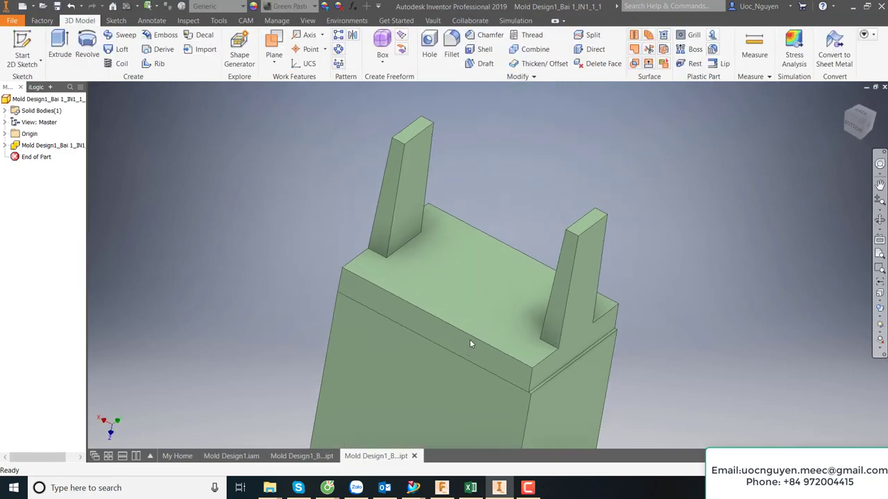
Step: View the insert part's top, then go through the cavity part back to Mold Design1.iam
middle_click_drag(470, 344, 436, 305, "shift")
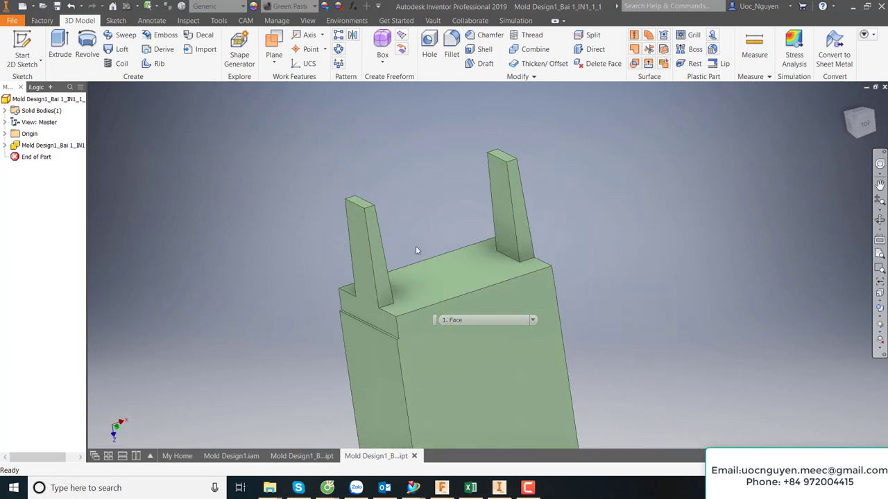
left_click(288, 457)
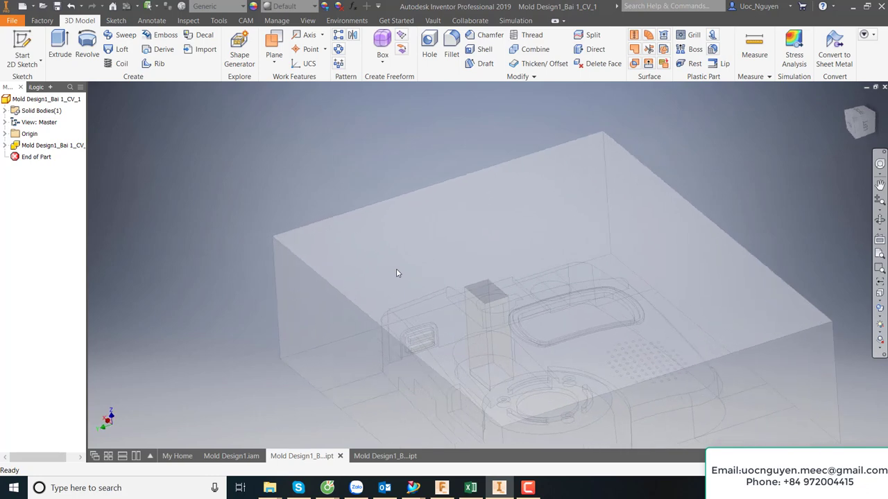
left_click(236, 456)
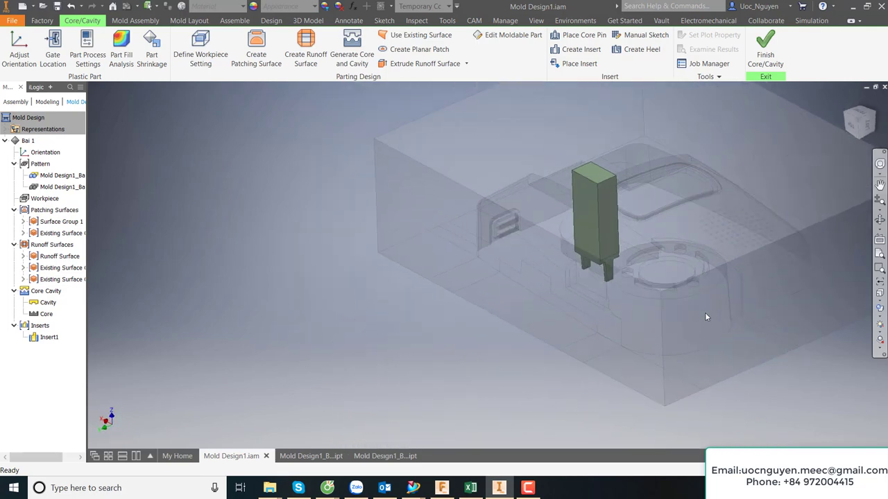
Step: Inspect the insert with a cancelled Measure, then show Insert1's context menu in the browser
scroll(610, 283, "up", 3)
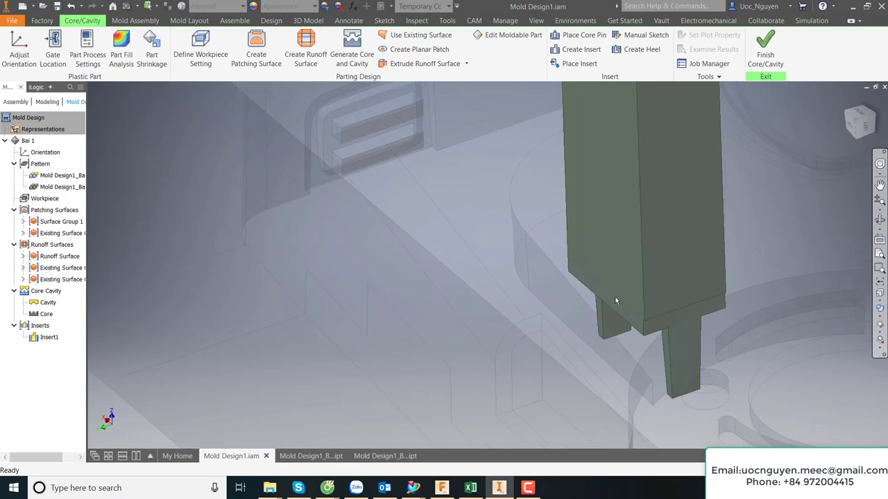
scroll(615, 297, "down", 5)
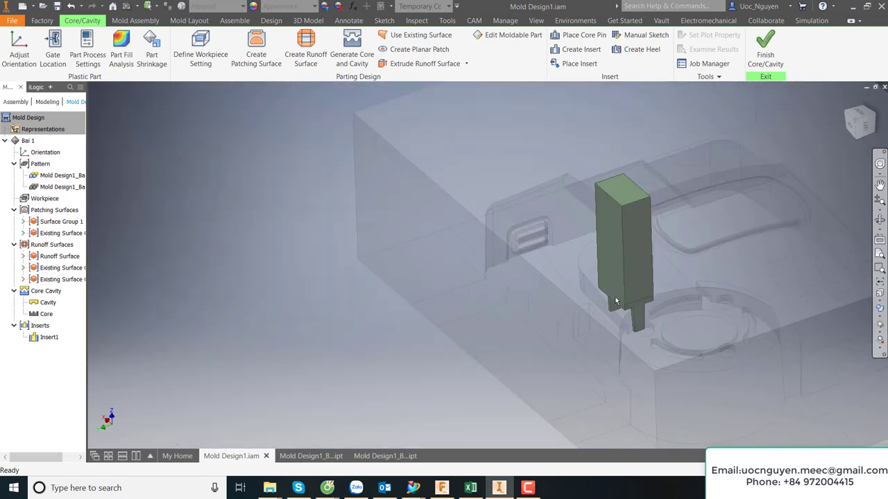
right_click(290, 285)
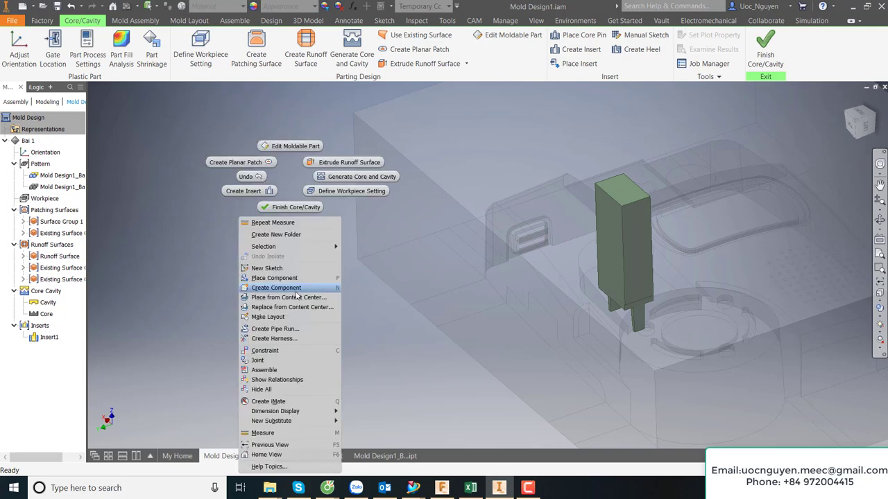
key("Escape")
scroll(605, 291, "up", 3)
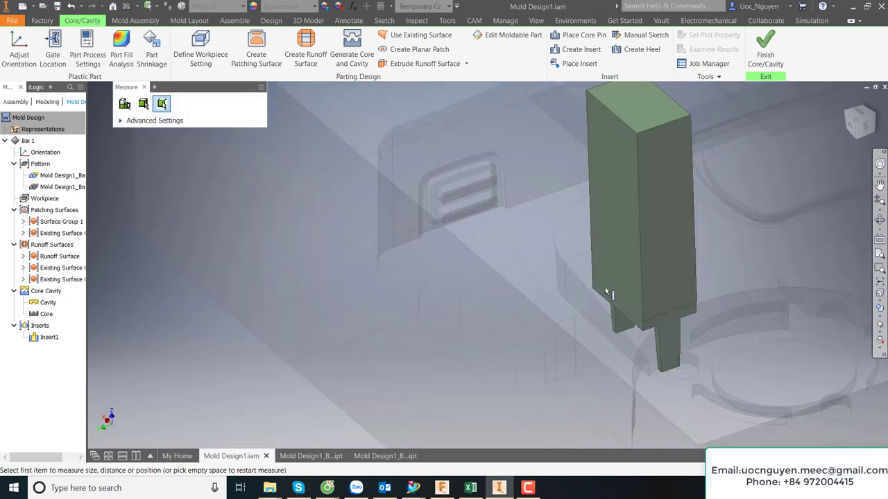
scroll(511, 313, "down", 3)
key("Escape")
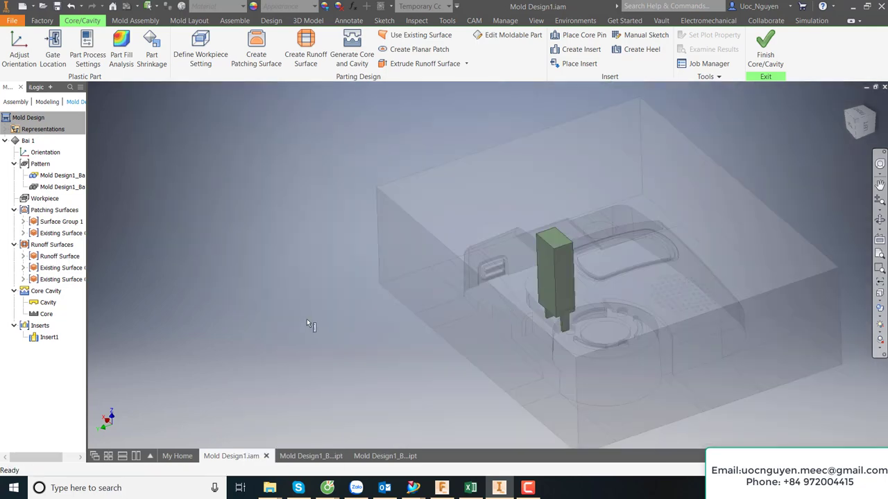
right_click(43, 337)
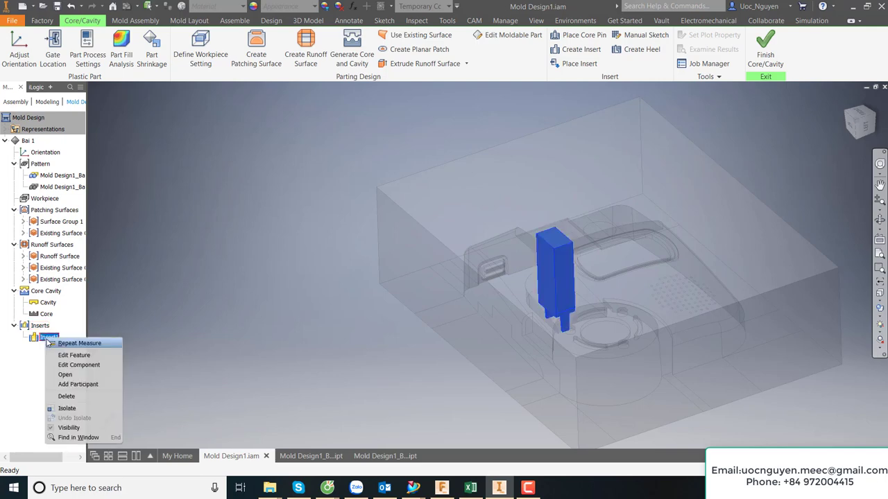
Step: Edit Insert1's feature and confirm the rectangle's 15.012 position dimension
left_click(77, 368)
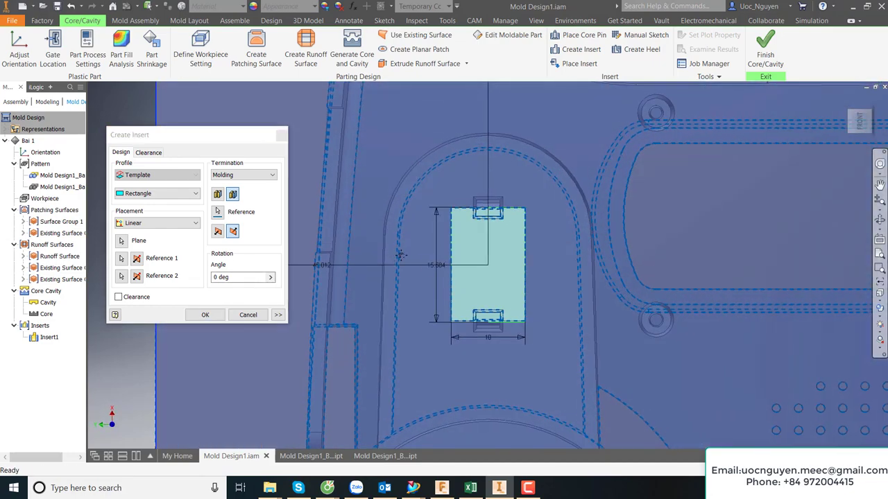
middle_click_drag(401, 256, 475, 284)
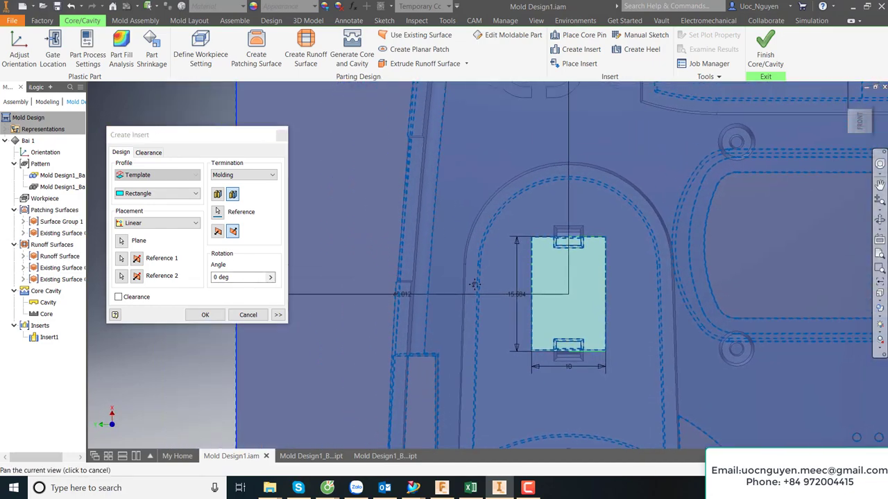
scroll(476, 287, "down", 3)
scroll(471, 287, "up", 2)
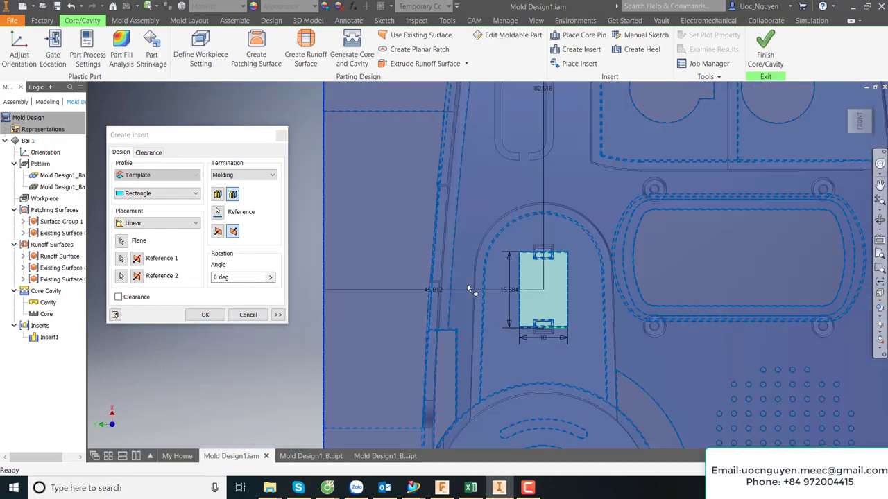
scroll(467, 289, "up", 2)
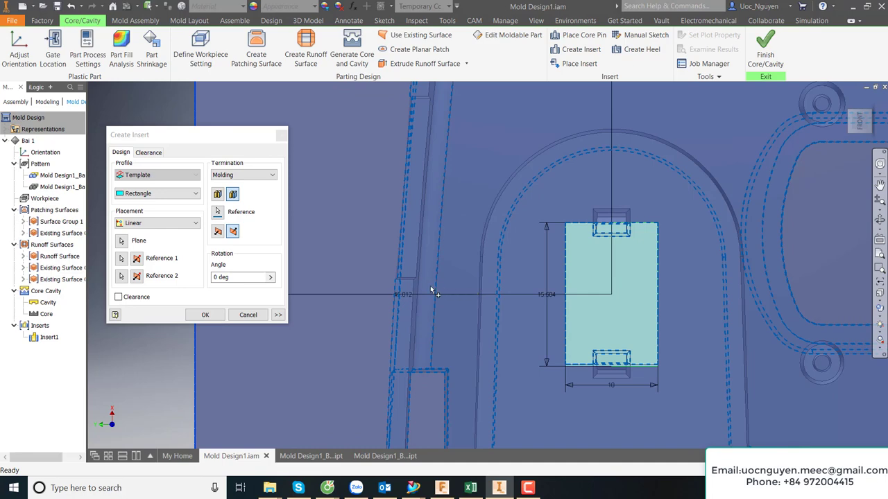
double_click(404, 294)
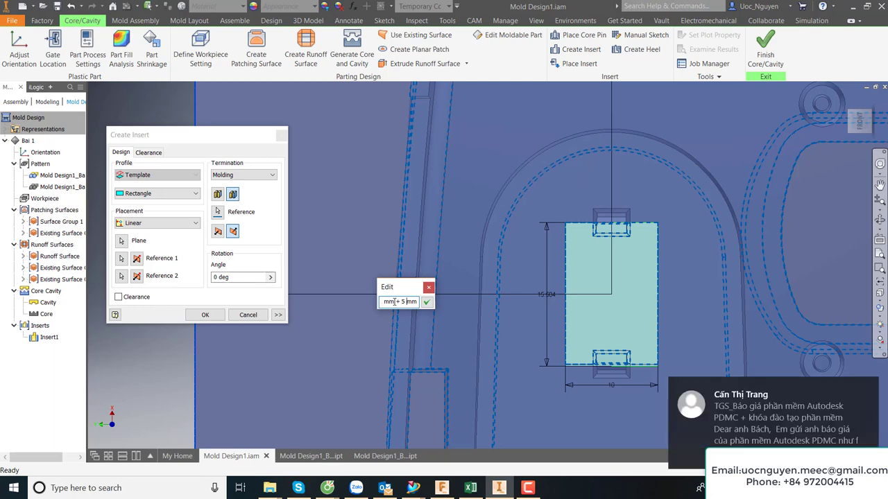
left_click(427, 304)
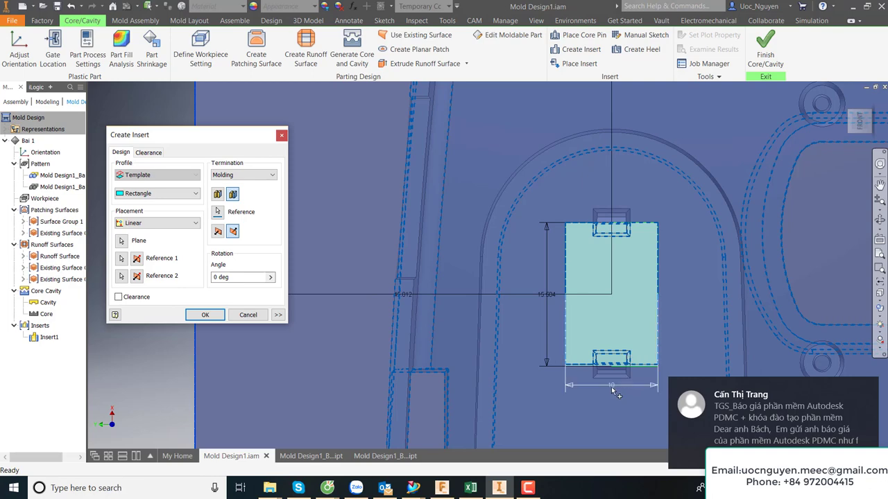
Step: Widen the insert rectangle from 10 to 12
middle_click_drag(567, 282, 485, 273)
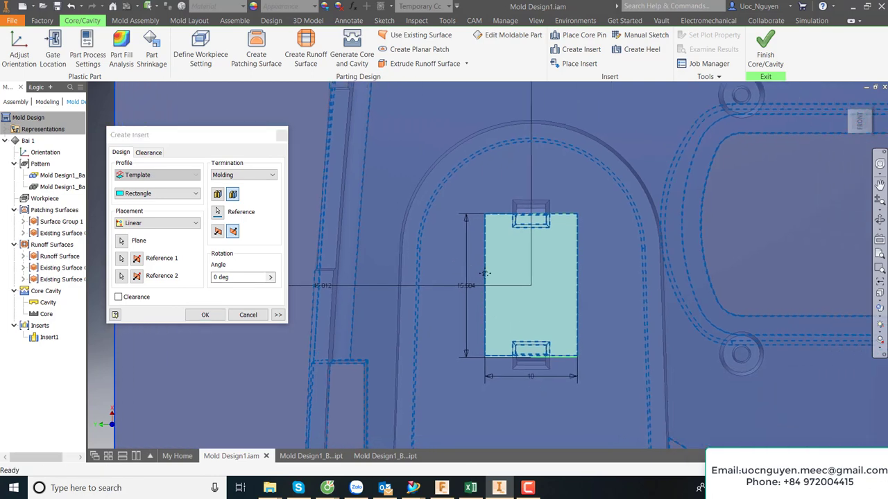
left_click(531, 379)
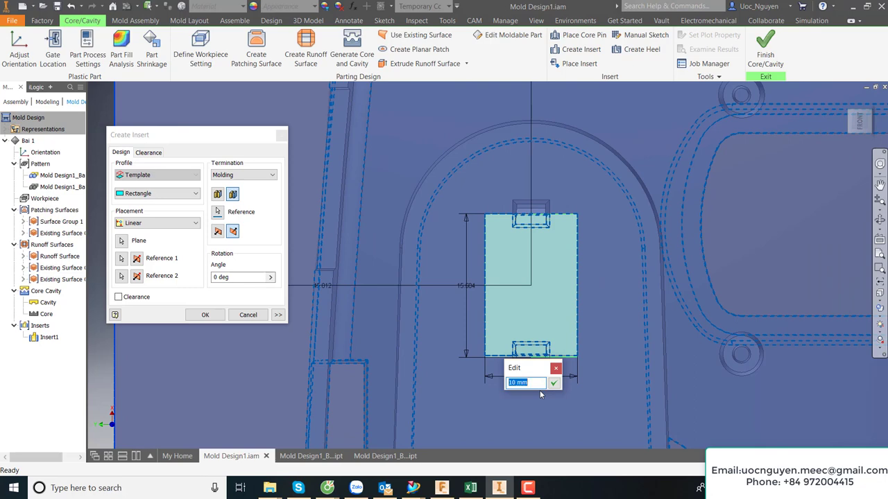
type("12")
left_click(553, 384)
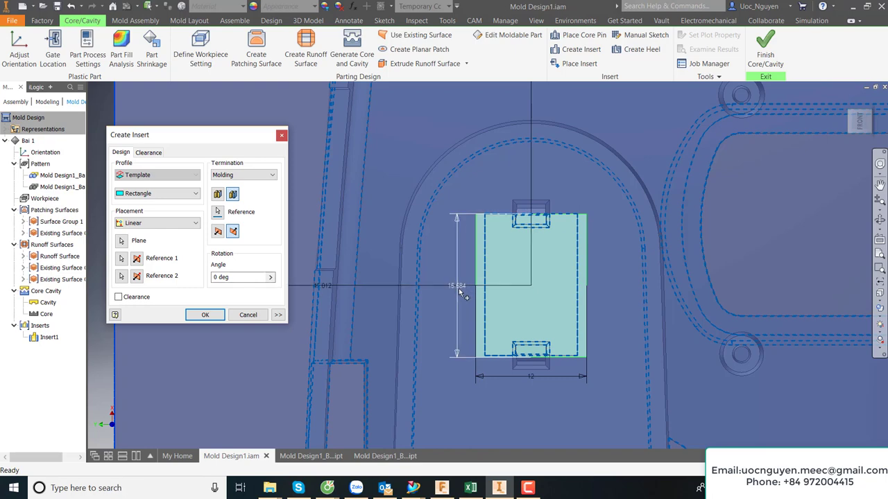
Step: Set the rectangle height to 18 and shift its two position dimensions by 5 mm
double_click(458, 288)
type("18")
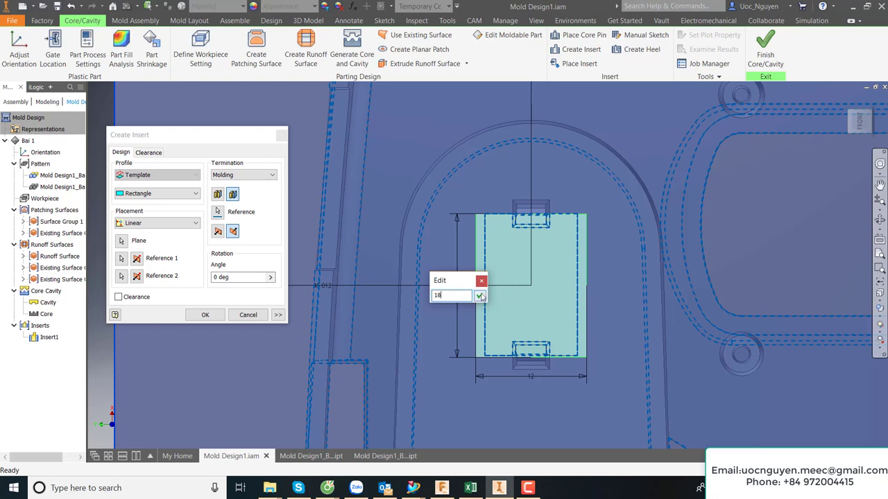
left_click(480, 297)
middle_click_drag(545, 268, 594, 305)
scroll(562, 281, "up", 3)
scroll(570, 287, "down", 3)
scroll(555, 309, "up", 3)
left_click(446, 310)
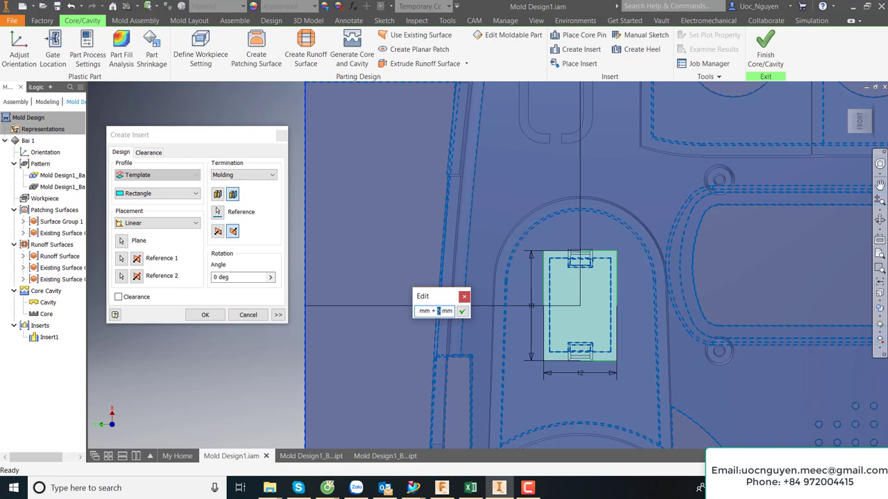
left_click(463, 312)
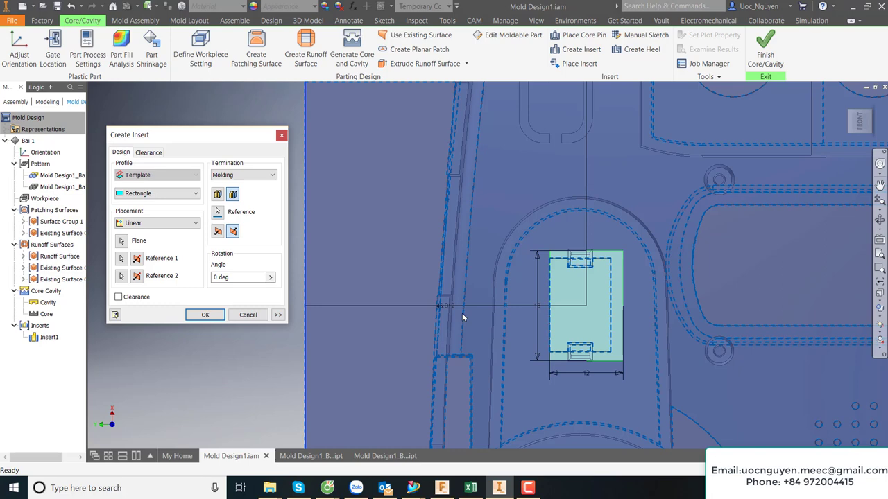
left_click(451, 312)
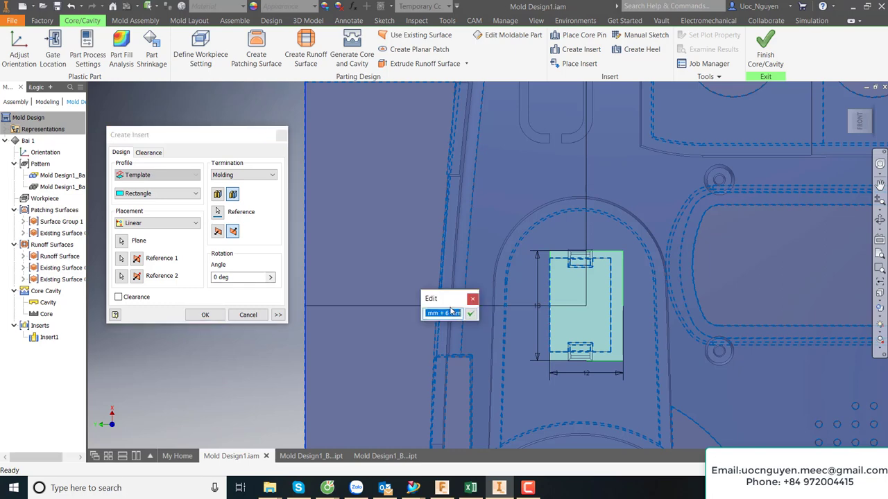
left_click(470, 315)
Step: Check the rectangle from the front view and apply the edited Insert1
scroll(575, 307, "down", 2)
scroll(557, 278, "down", 2)
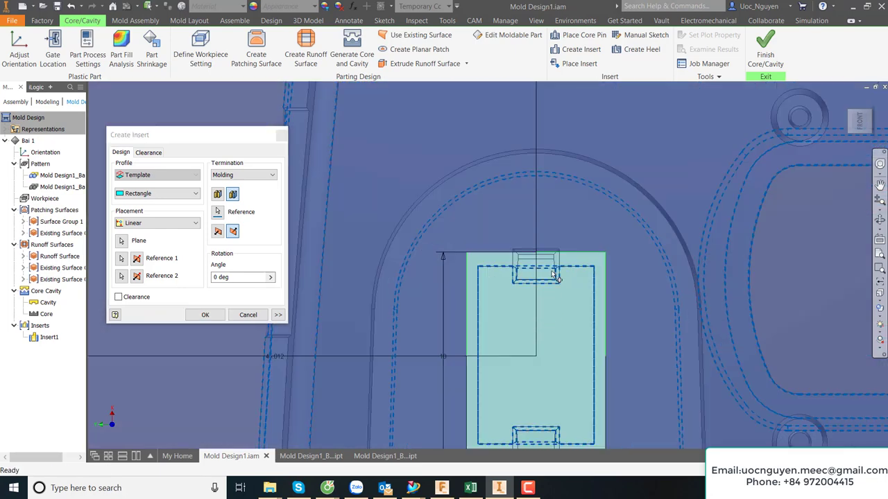
scroll(548, 274, "down", 1)
scroll(548, 277, "up", 3)
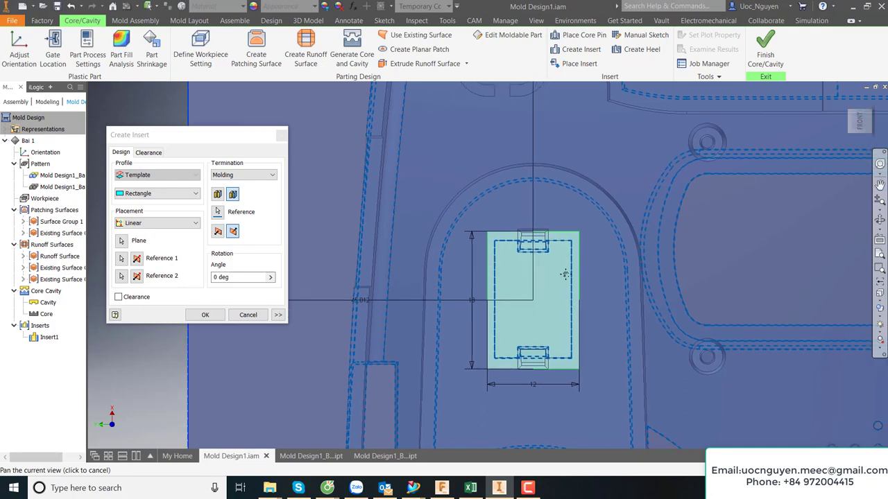
scroll(536, 369, "down", 4)
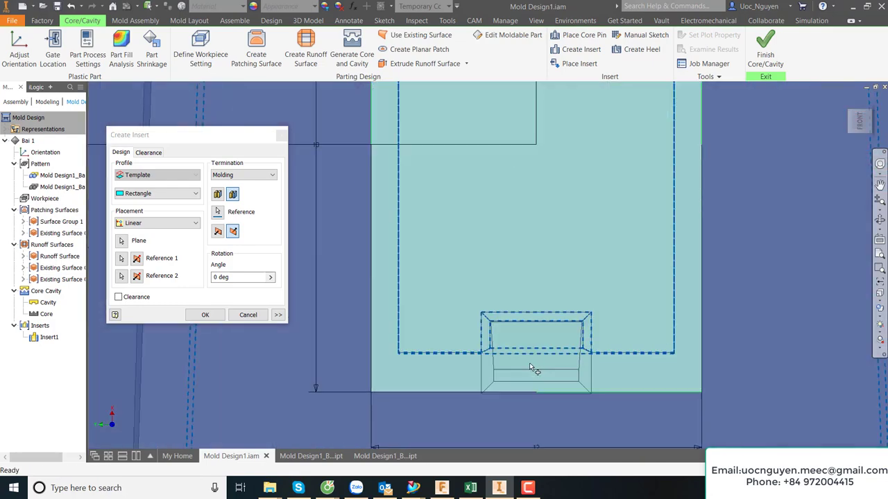
scroll(531, 365, "up", 4)
scroll(528, 364, "up", 2)
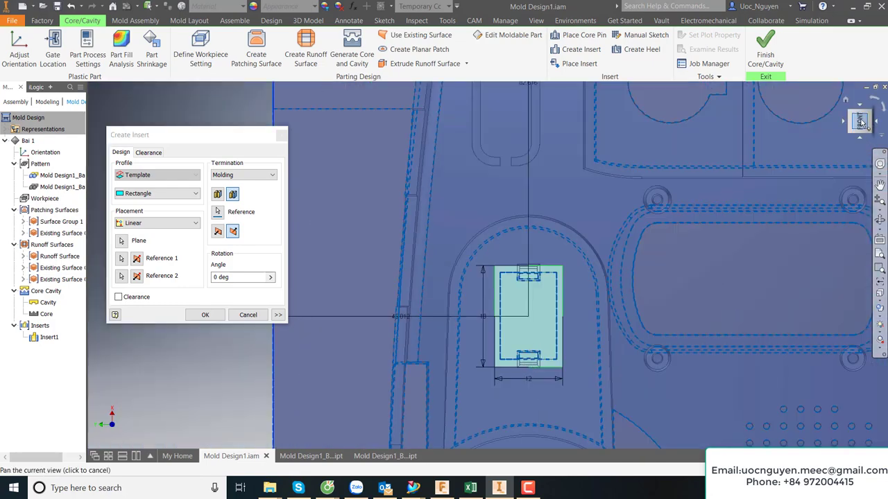
left_click(860, 125)
scroll(465, 251, "down", 5)
scroll(466, 252, "down", 3)
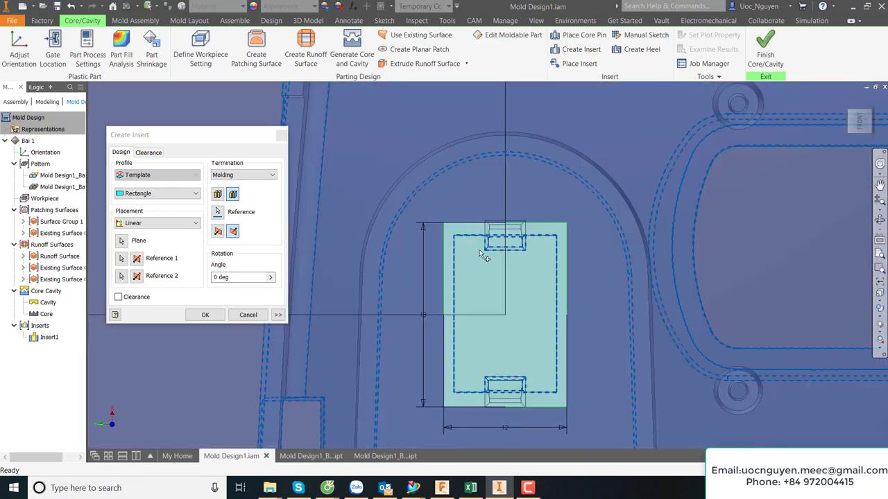
scroll(484, 257, "up", 2)
middle_click_drag(504, 274, 517, 280)
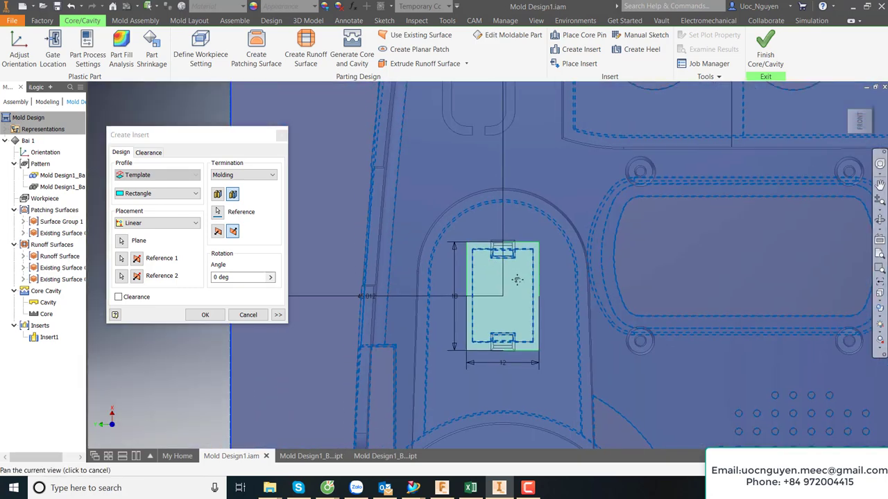
left_click(211, 318)
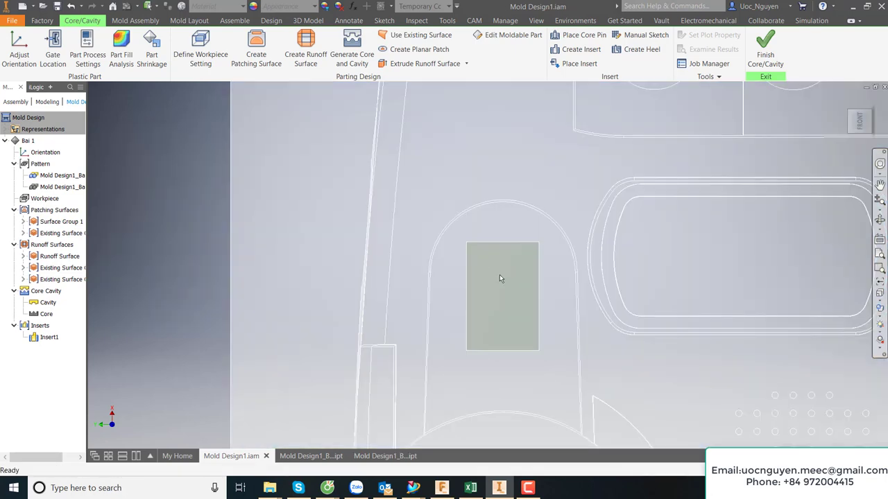
Step: Review the updated insert in the insert and cavity part documents, then return to the assembly
middle_click_drag(499, 274, 481, 284)
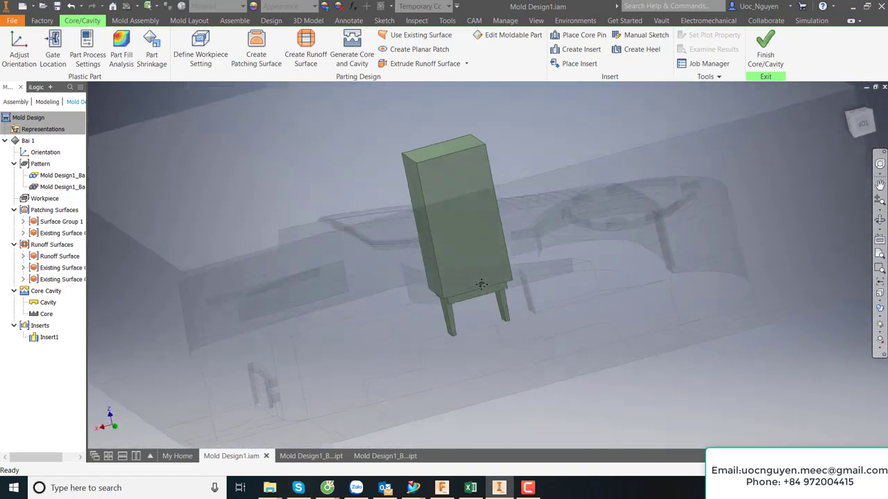
left_click(389, 456)
middle_click_drag(358, 174, 534, 231, "shift")
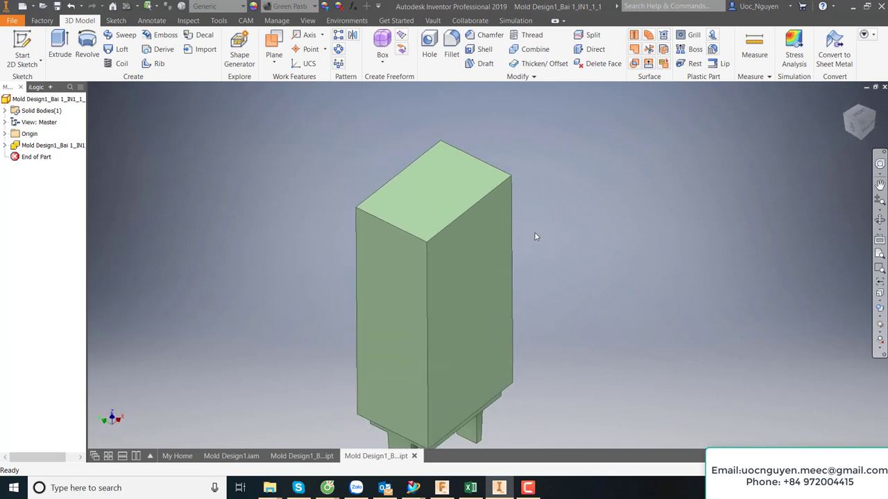
left_click(302, 456)
middle_click_drag(350, 175, 313, 182)
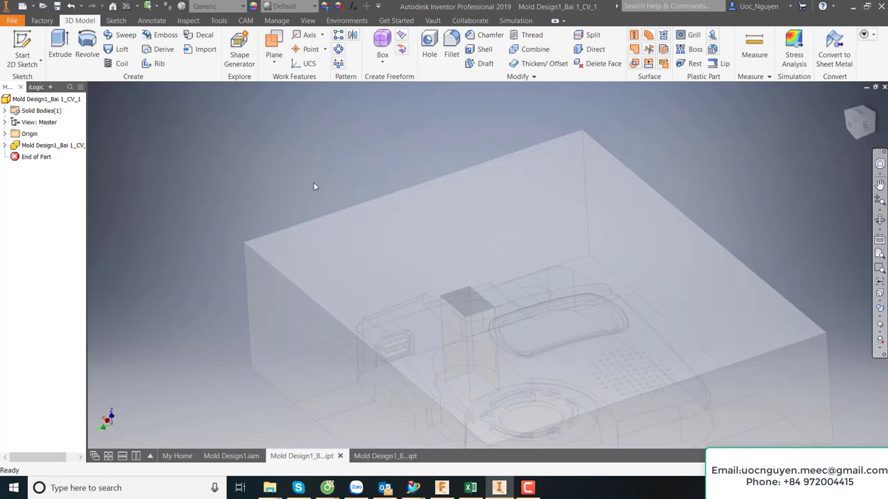
left_click(229, 456)
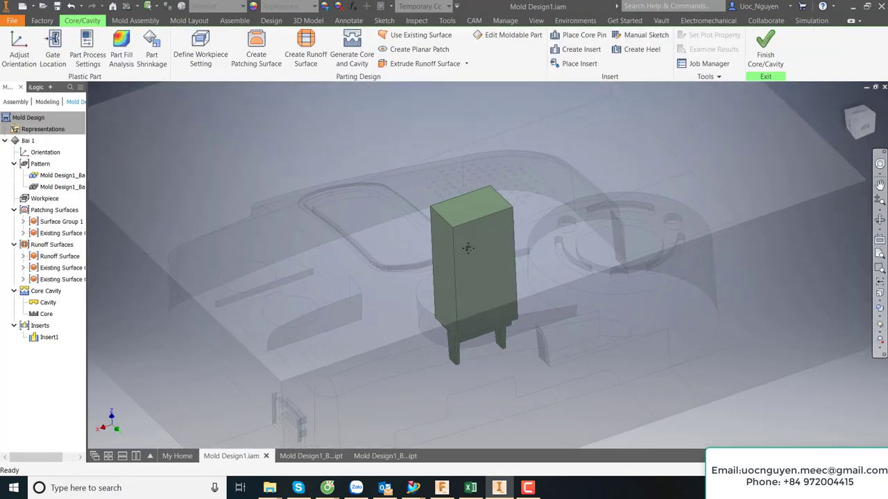
Step: View the whole mold from the right and home views, then finish Core/Cavity
middle_click_drag(476, 230, 468, 249, "shift")
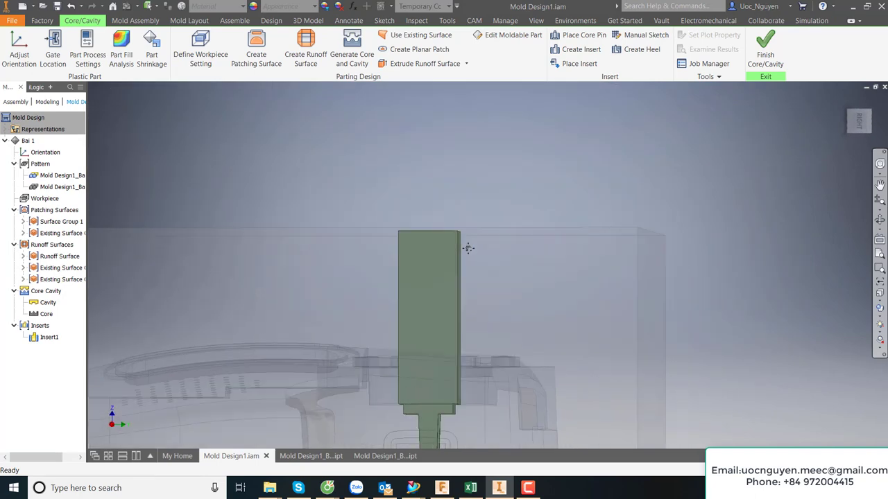
left_click(859, 121)
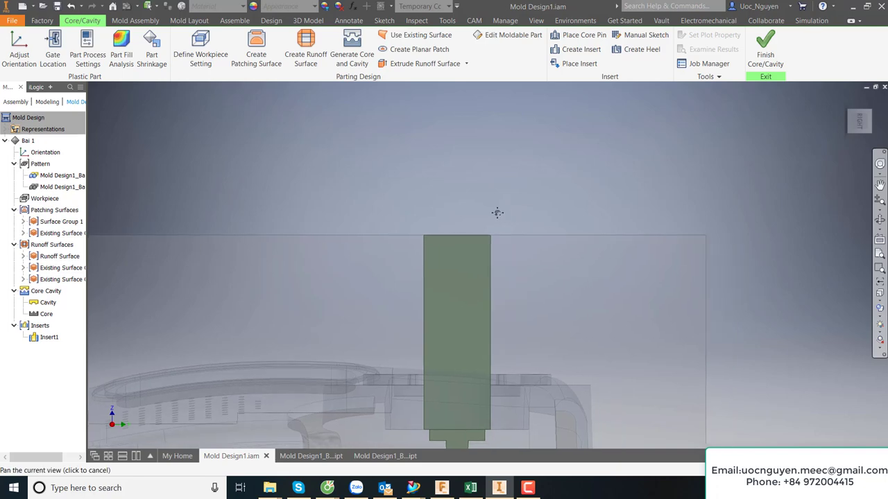
scroll(494, 215, "down", 3)
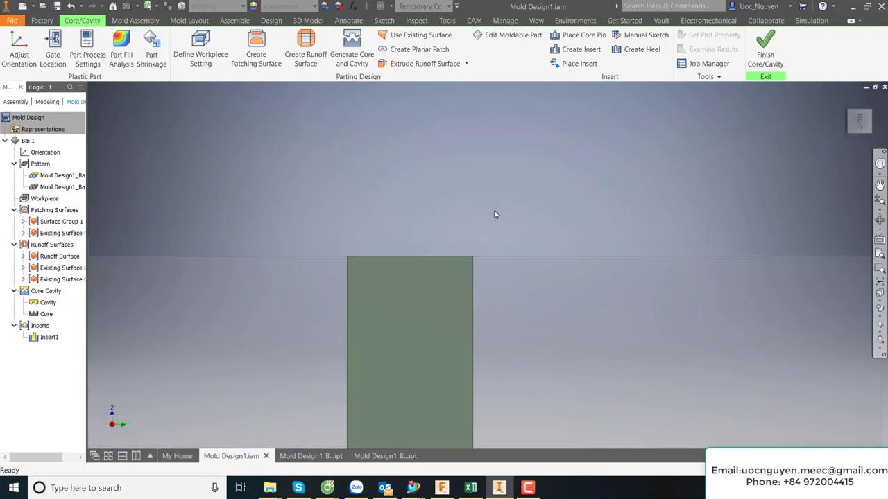
scroll(494, 212, "up", 3)
key("F6")
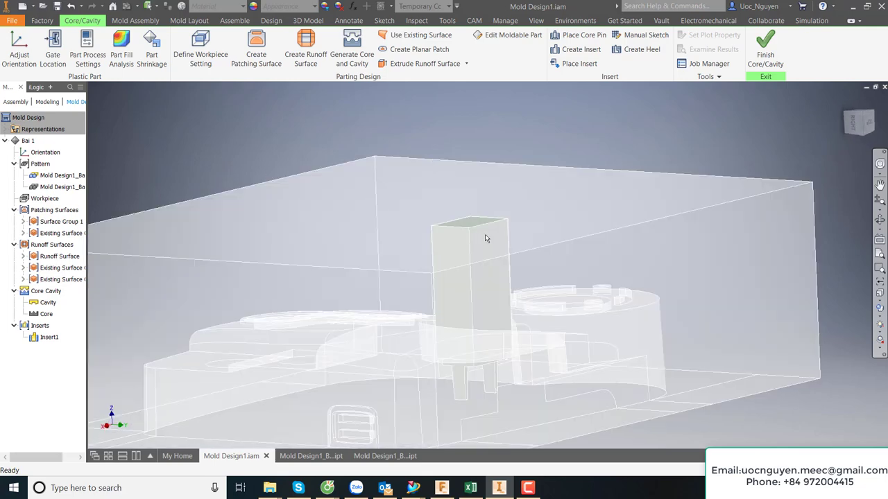
scroll(591, 133, "down", 2)
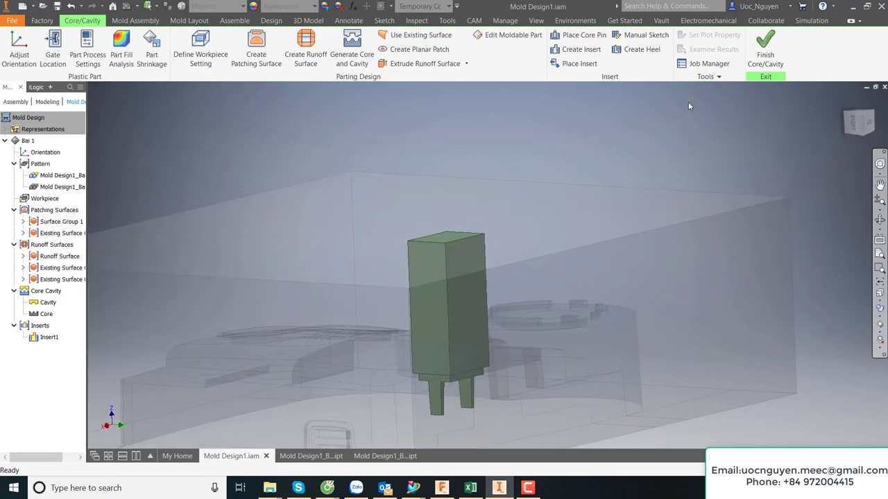
left_click(765, 49)
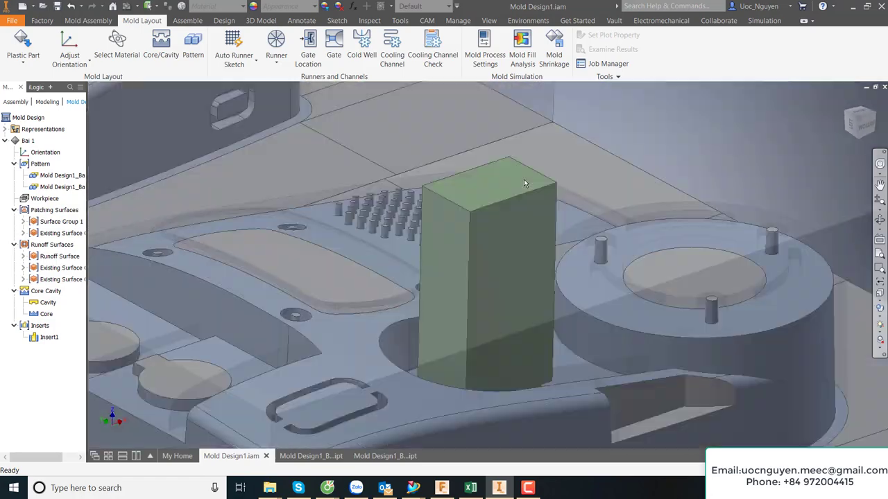
Step: Open the Insert1 part in its own document and turn it to the front view
left_click(45, 338)
right_click(46, 339)
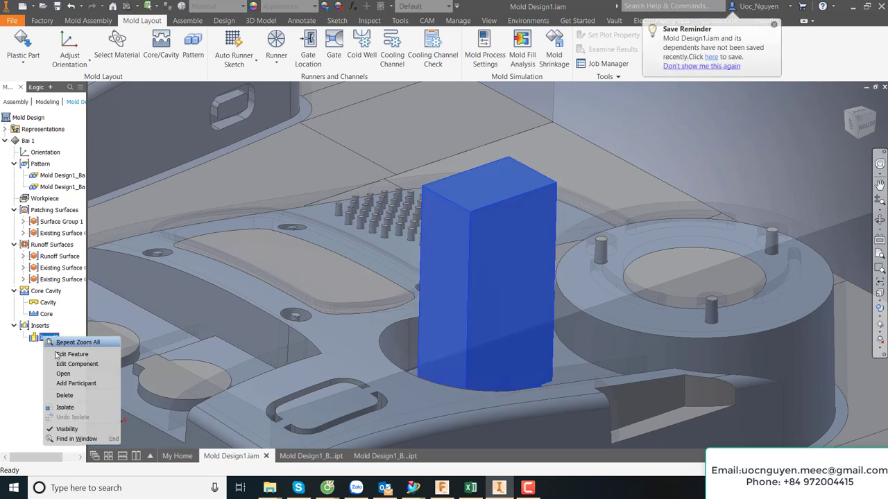
left_click(66, 374)
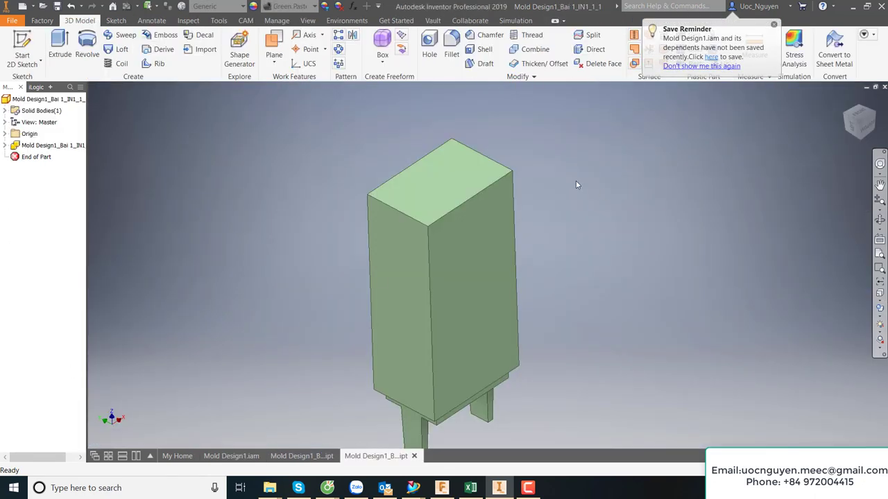
middle_click_drag(604, 208, 577, 210)
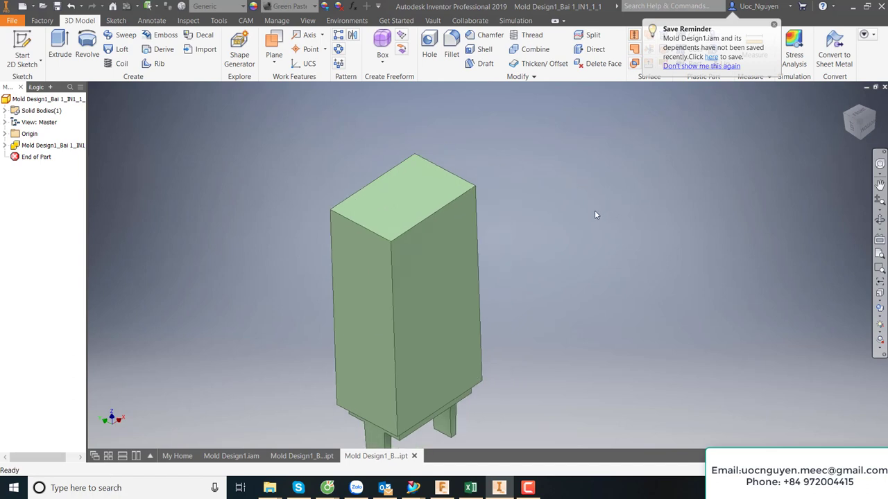
scroll(577, 208, "down", 3)
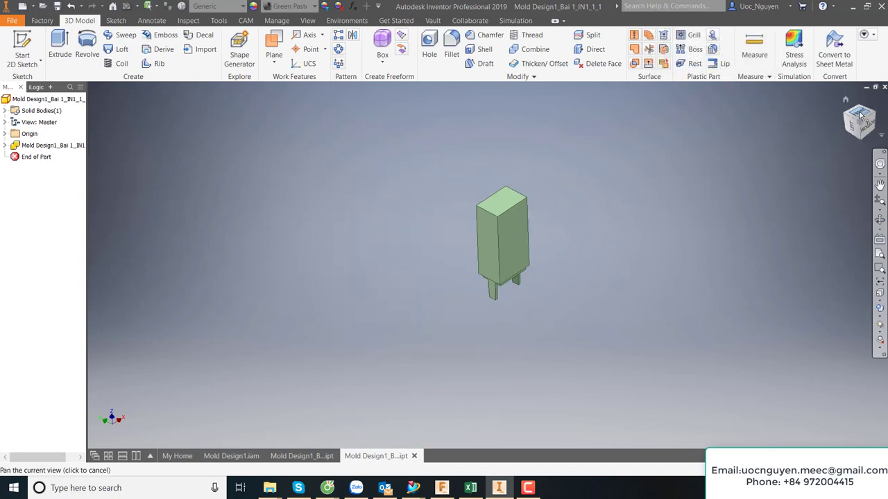
mouse_move(554, 202)
middle_mouse_down("shift")
mouse_move(618, 173)
mouse_move(523, 217)
middle_mouse_up("shift")
key("F5")
key("F5")
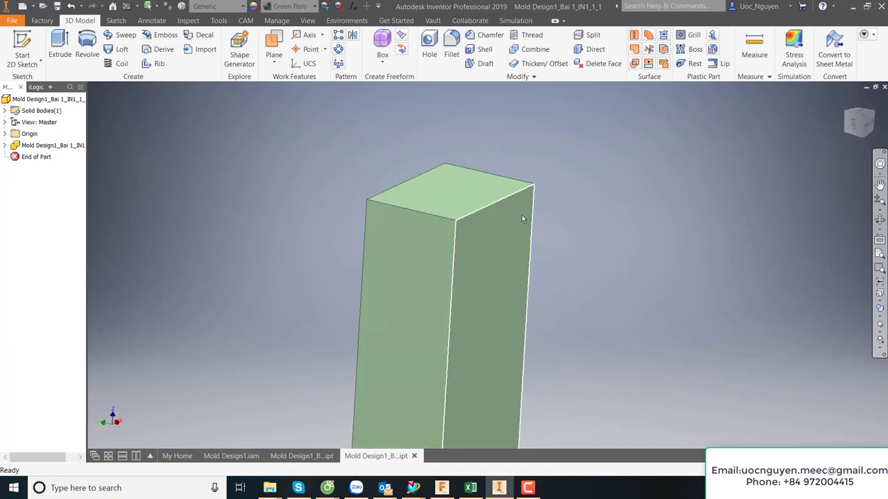
Step: Start a sketch on the block's side face and draw a rectangle across its top strip
left_click(531, 217)
left_click(533, 209)
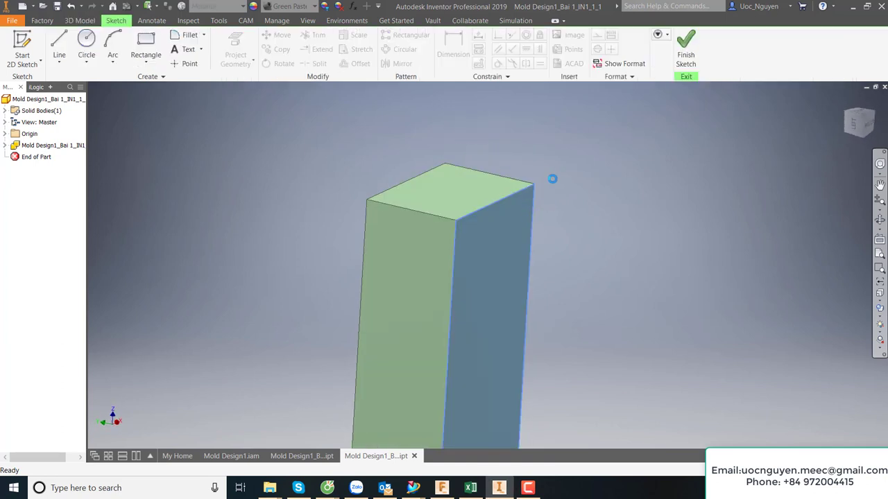
left_click(146, 45)
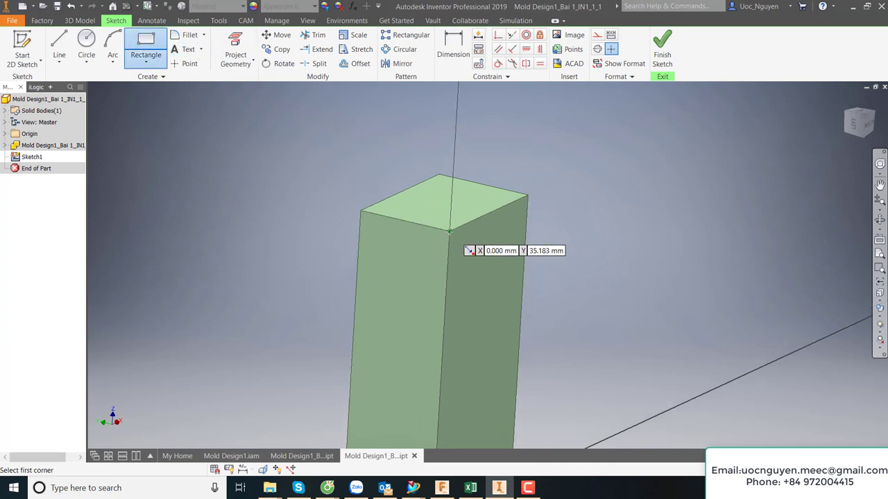
left_click(450, 230)
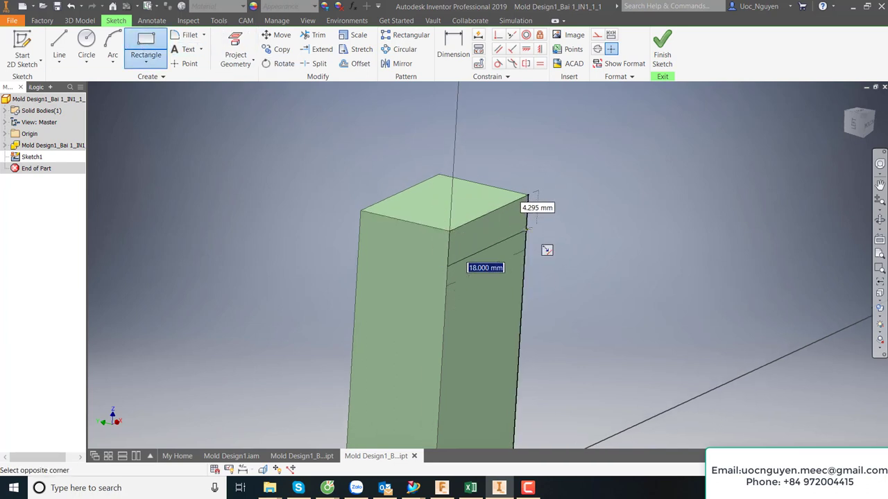
mouse_move(527, 228)
middle_mouse_down("shift")
mouse_move(514, 247)
mouse_move(521, 257)
middle_mouse_up("shift")
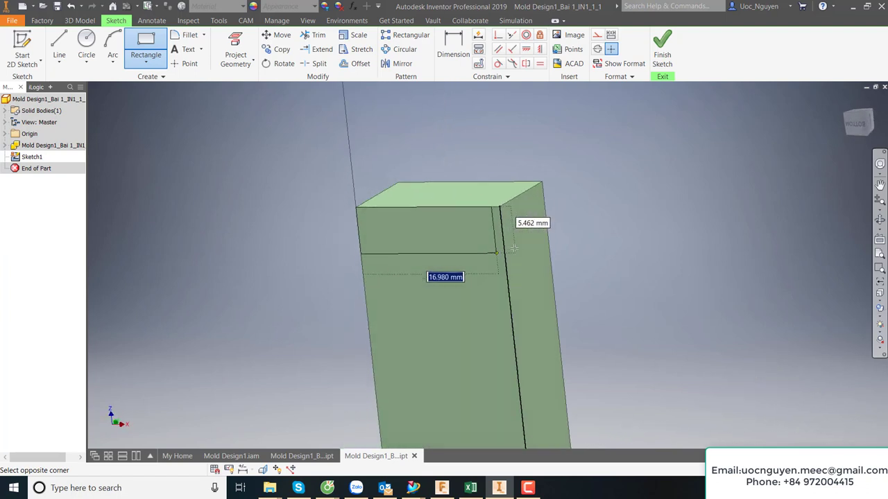
key("Escape")
Step: Dimension the rectangle's height to 5 mm
left_click(502, 245)
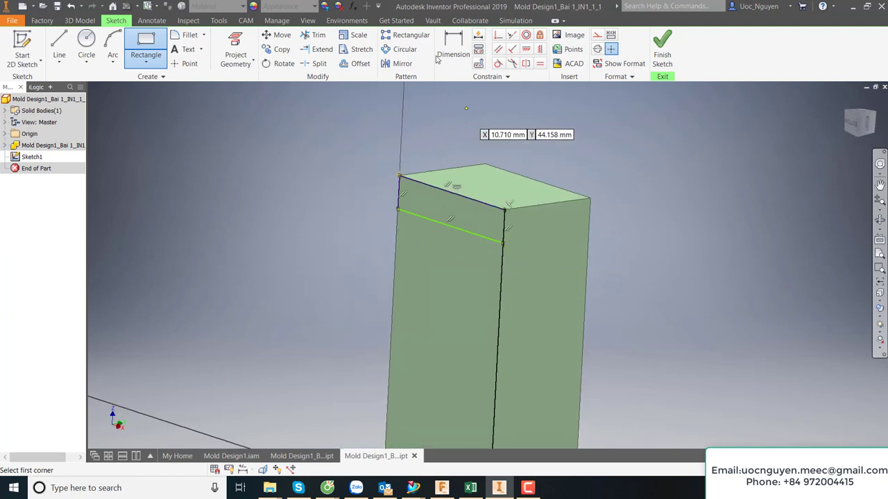
left_click(399, 177)
left_click(453, 49)
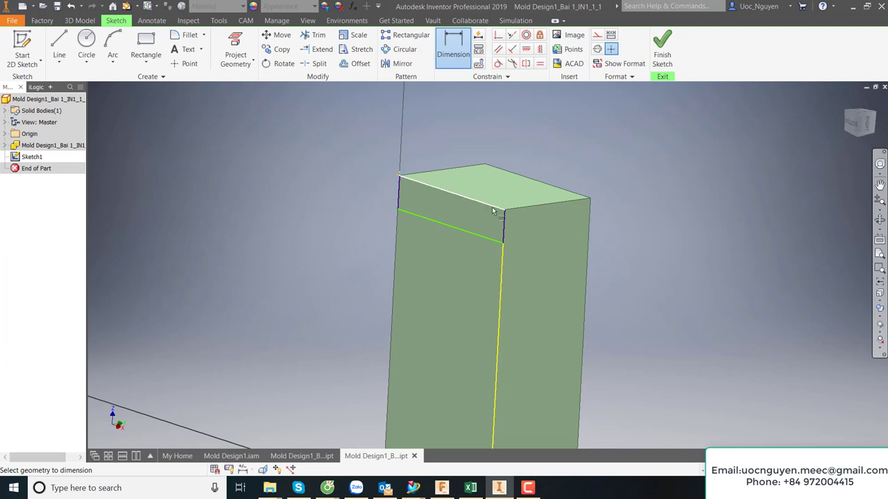
left_click(494, 210)
left_click(521, 235)
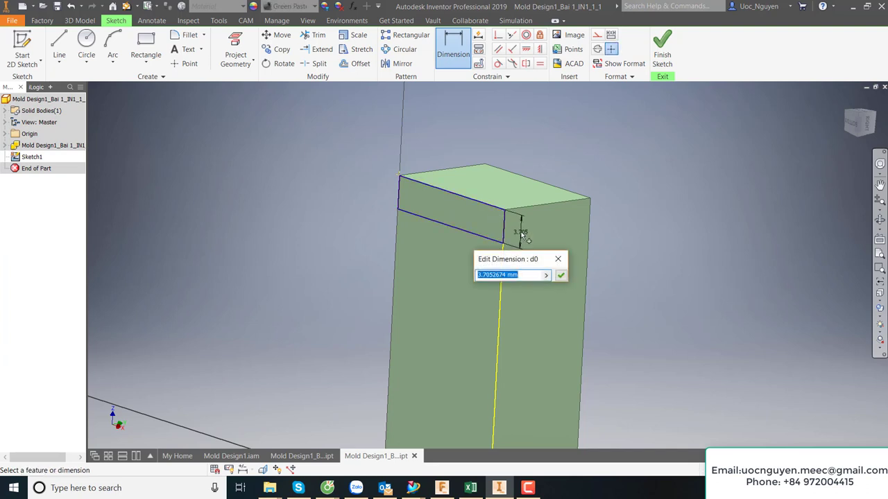
type("5")
key("Return")
scroll(526, 234, "down", 3)
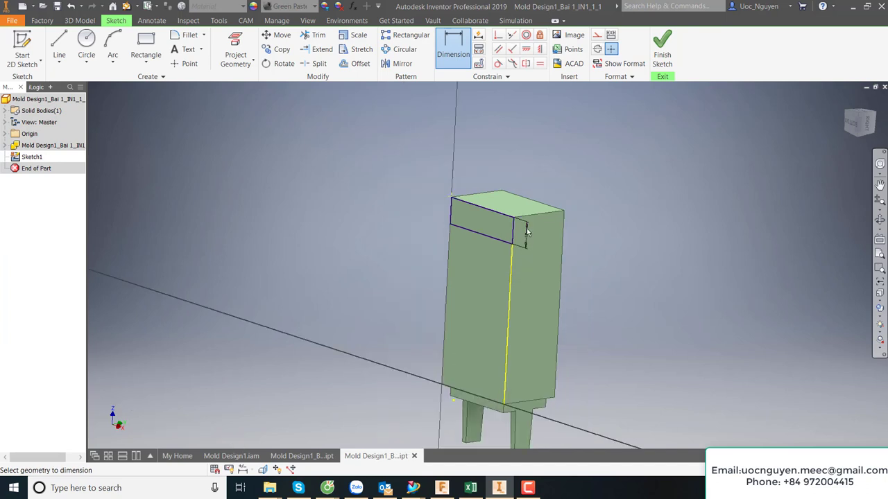
scroll(527, 234, "up", 2)
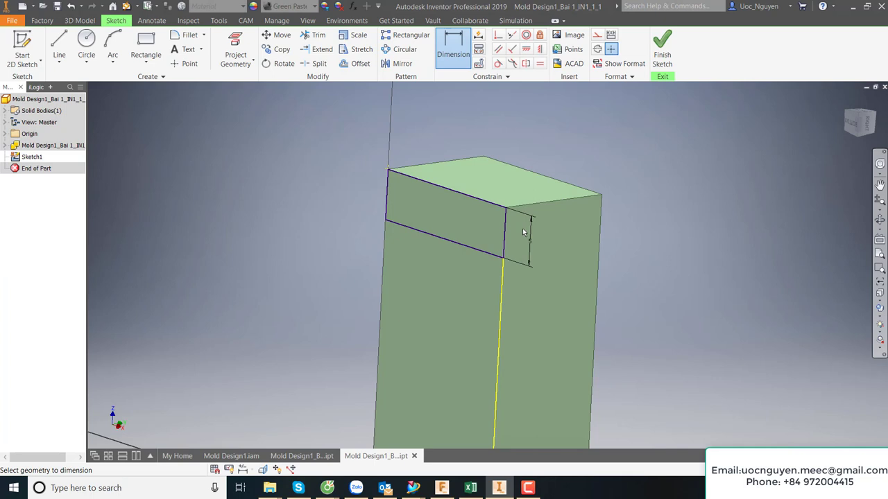
scroll(542, 246, "down", 3)
scroll(590, 221, "up", 1)
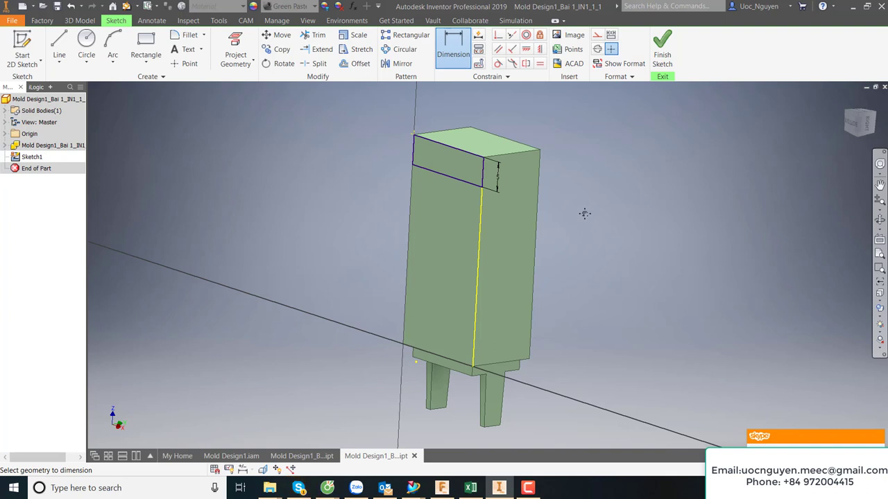
middle_click_drag(584, 213, 570, 239)
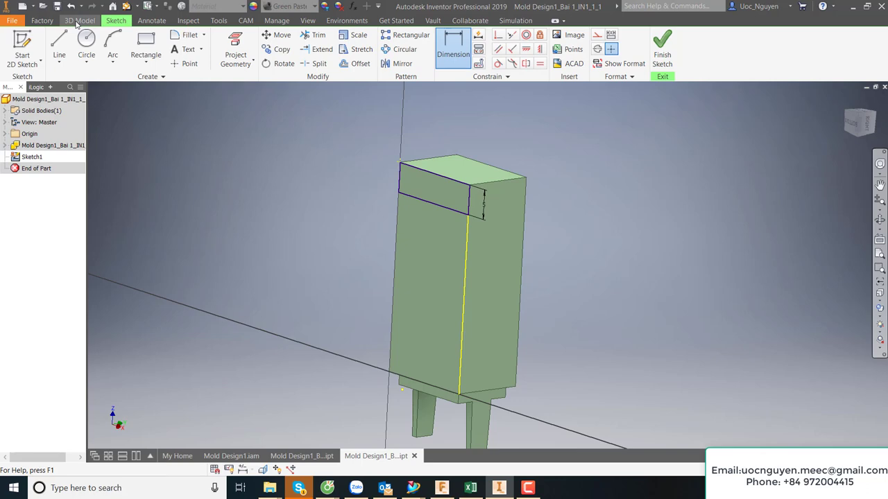
Step: Extrude the sketched rectangle 10 mm to form the top ledge
left_click(78, 21)
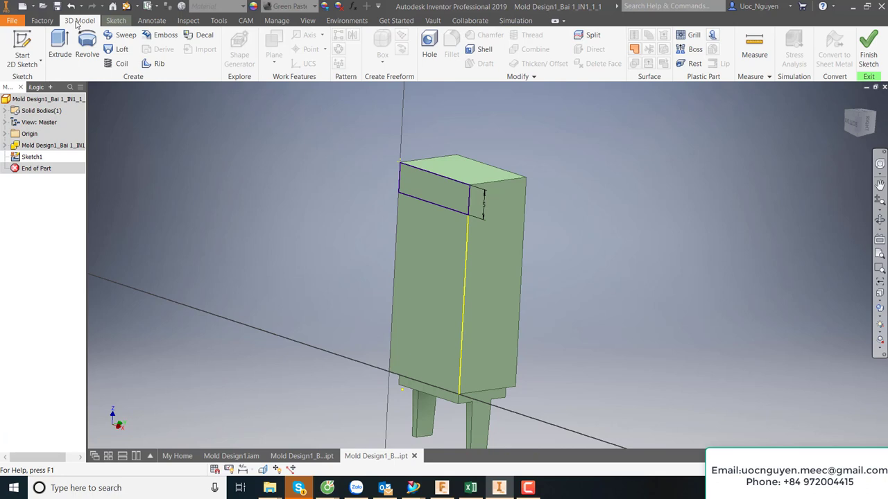
left_click(57, 48)
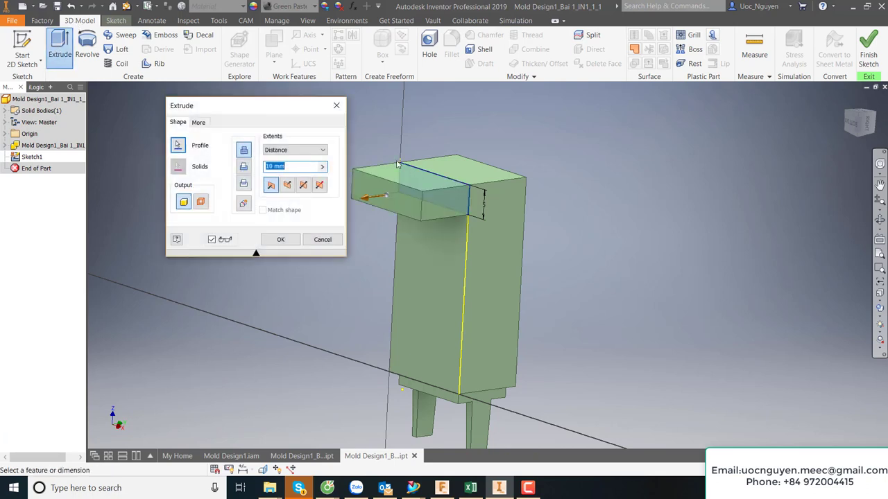
scroll(398, 165, "up", 3)
scroll(478, 173, "up", 2)
scroll(479, 172, "down", 1)
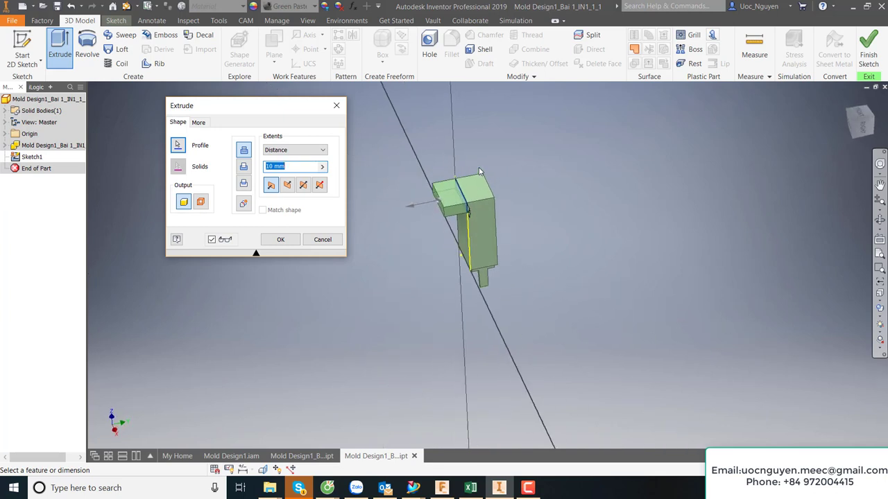
scroll(479, 172, "down", 1)
scroll(478, 172, "down", 1)
scroll(479, 172, "down", 1)
middle_click_drag(478, 172, 479, 172, "shift")
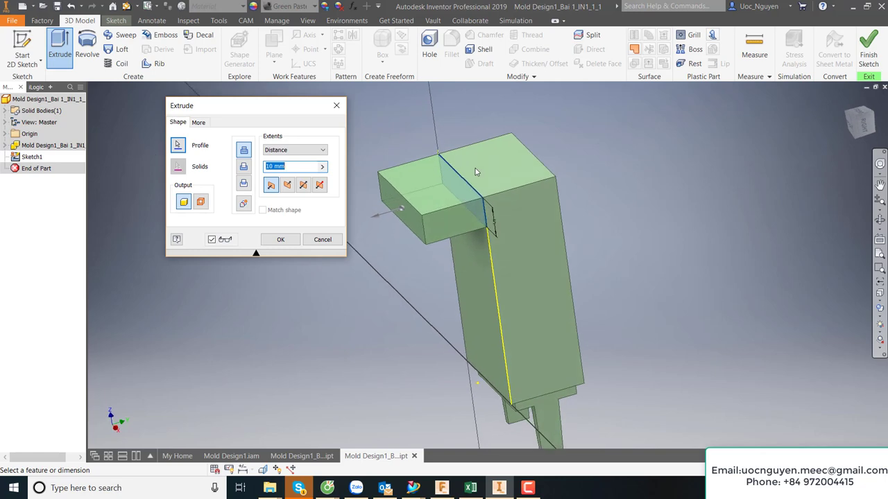
left_click(292, 240)
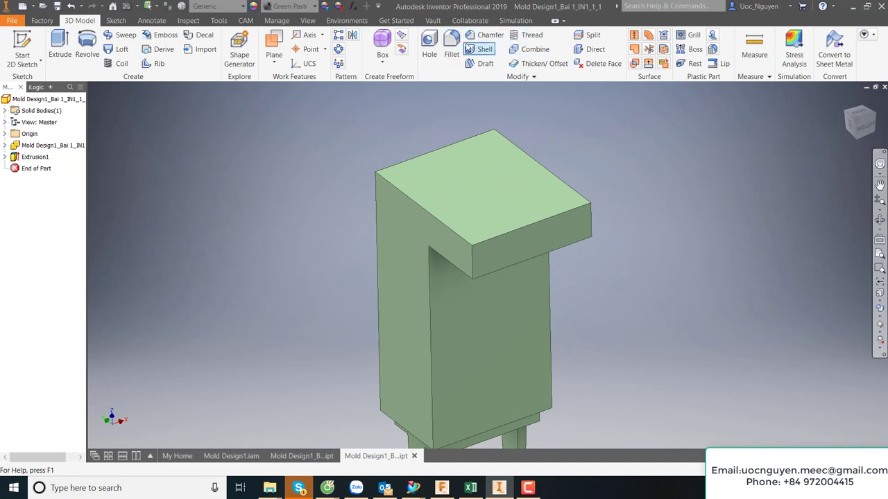
Step: Chamfer the block's two outer vertical edges by 2 mm
left_click(487, 35)
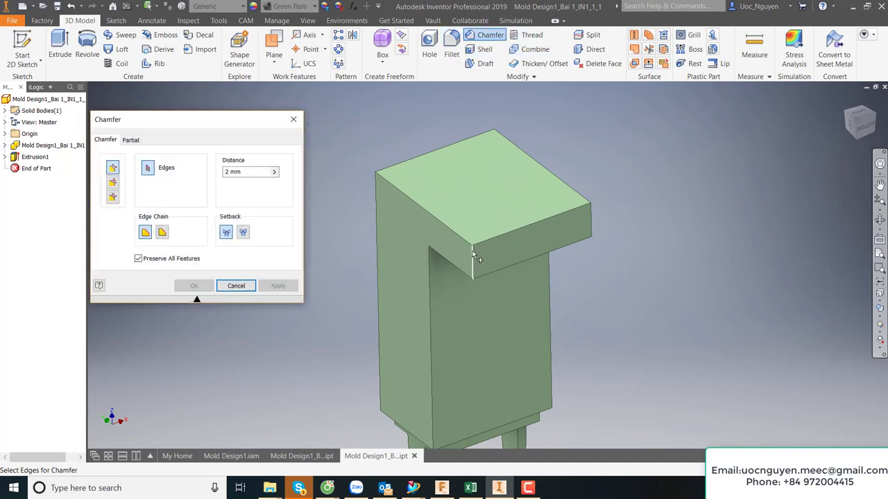
left_click(592, 213)
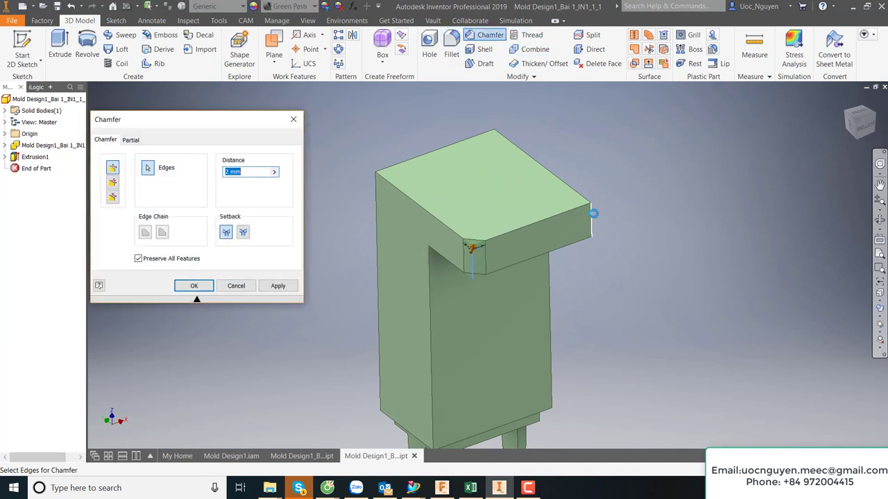
left_click(195, 287)
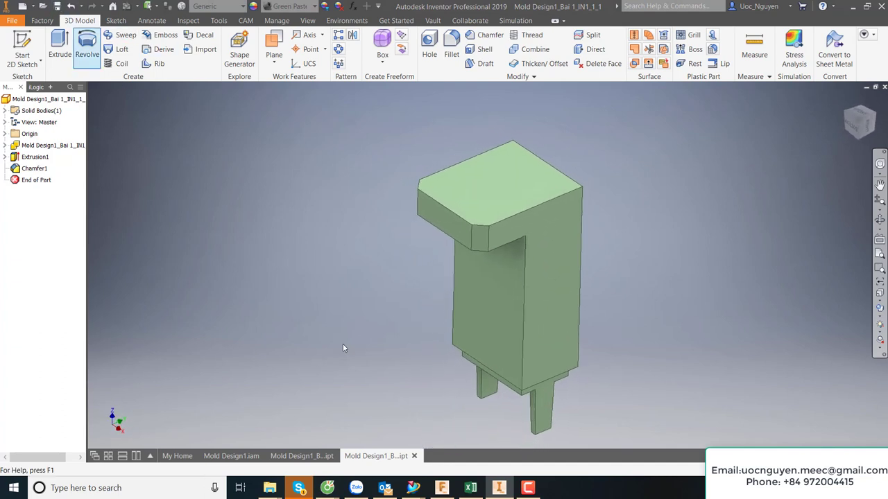
Step: Close the insert part and save all changed files
left_click(414, 456)
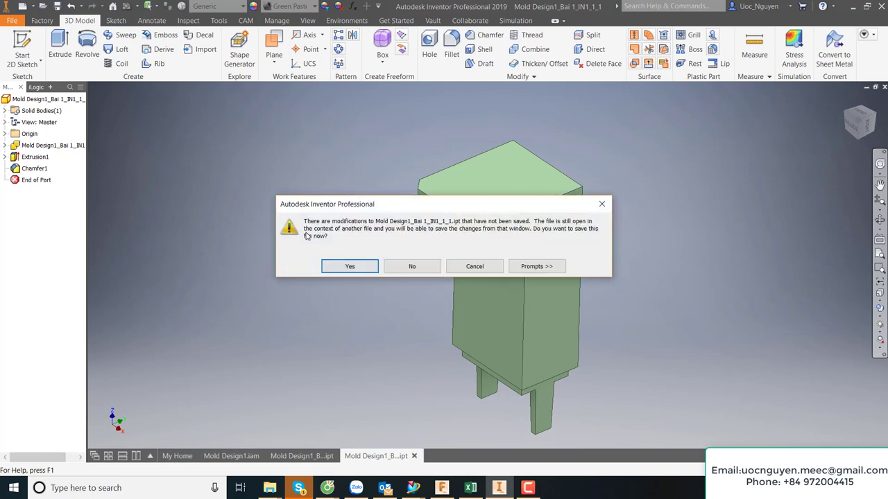
left_click(361, 266)
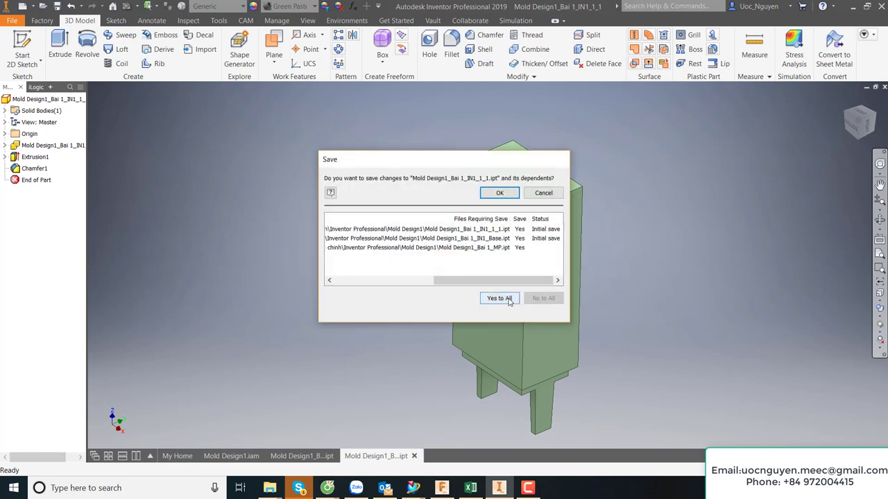
left_click(499, 298)
left_click(499, 193)
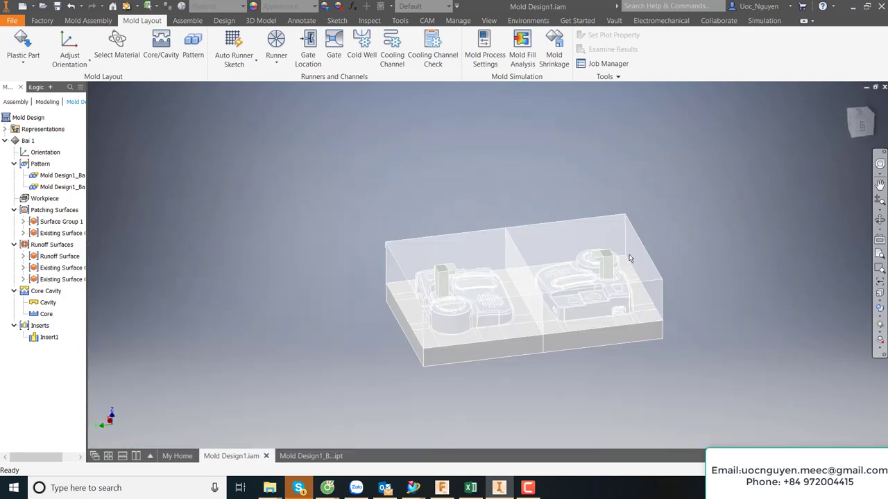
right_click(610, 173)
left_click(289, 175)
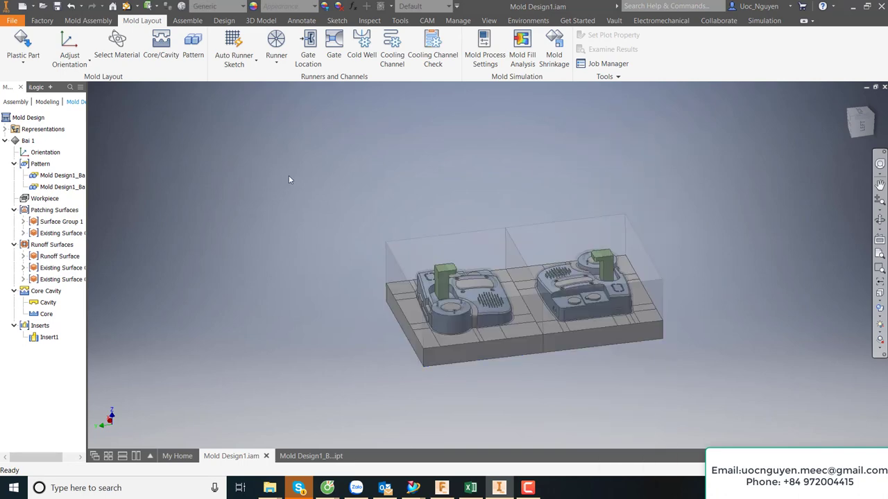
Step: Open the Cavity part and start a 2D sketch on its top face
right_click(43, 307)
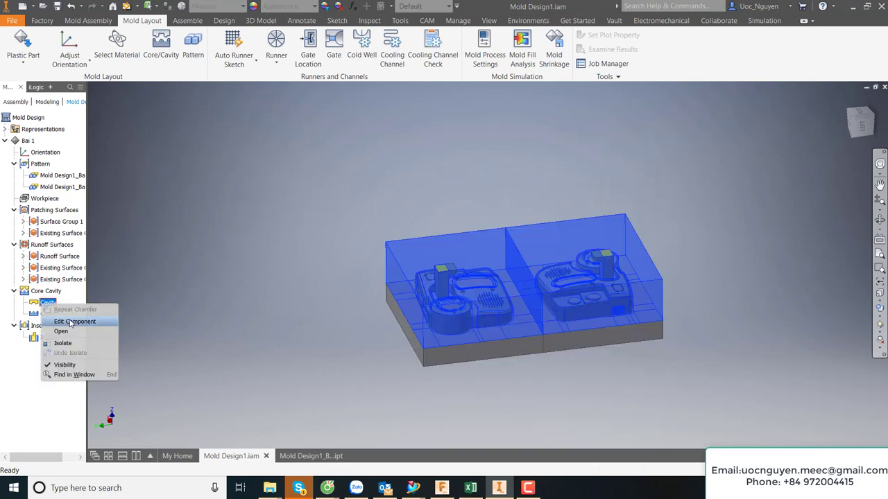
left_click(69, 323)
key("F6")
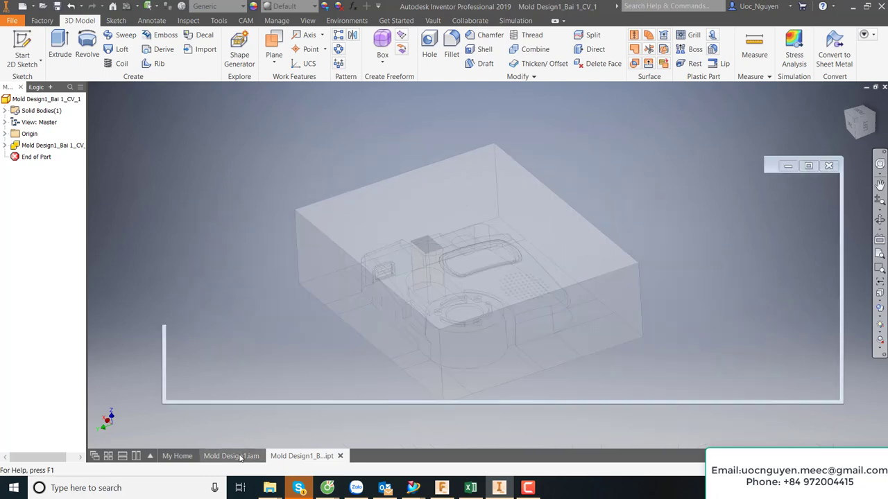
left_click(233, 455)
key("F6")
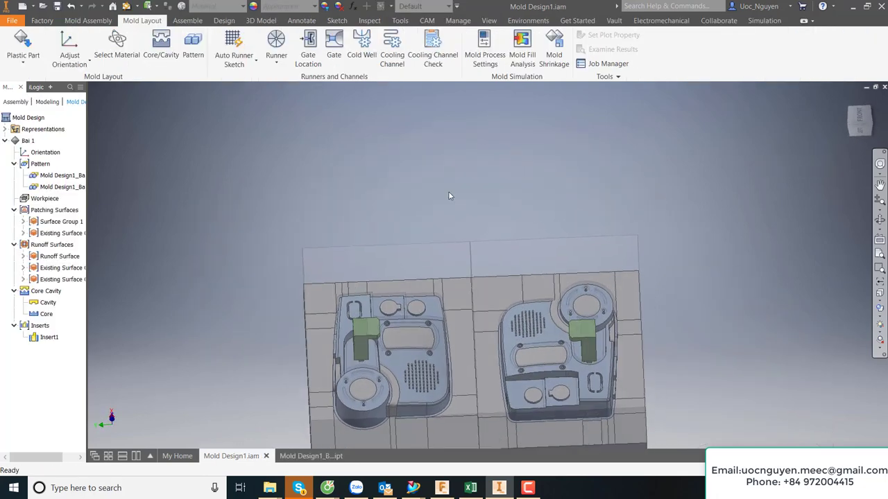
left_click(311, 456)
key("F6")
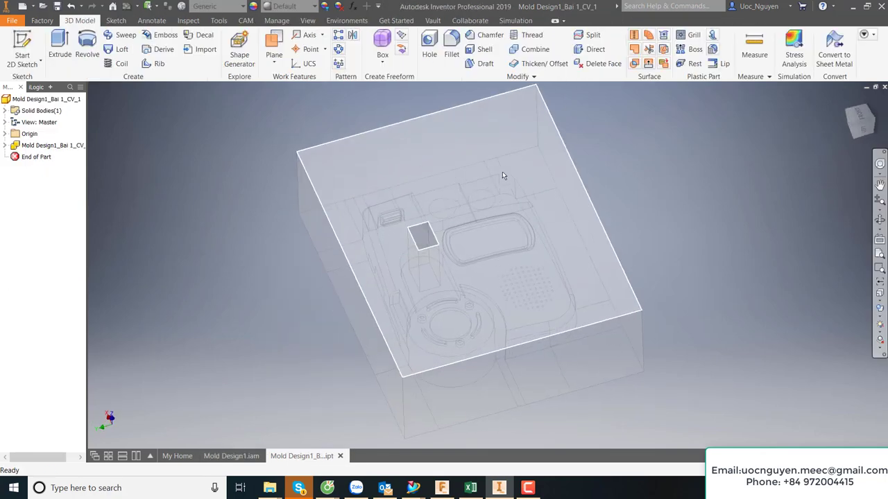
scroll(544, 251, "up", 5)
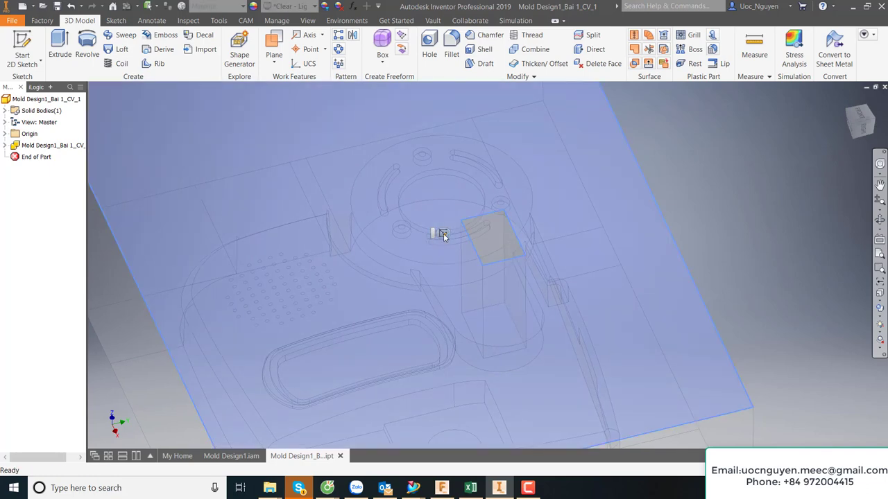
left_click(444, 235)
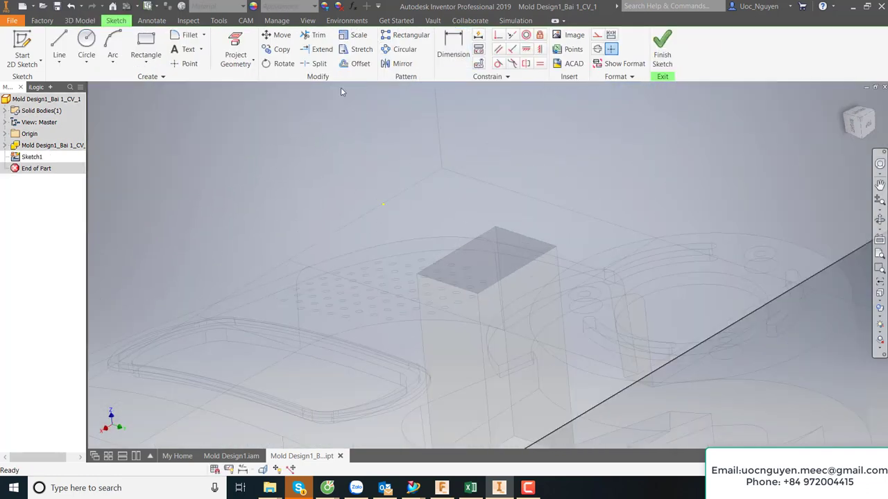
Step: Project two pocket corners and draw a rectangle anchored at the pocket vertex
key("g")
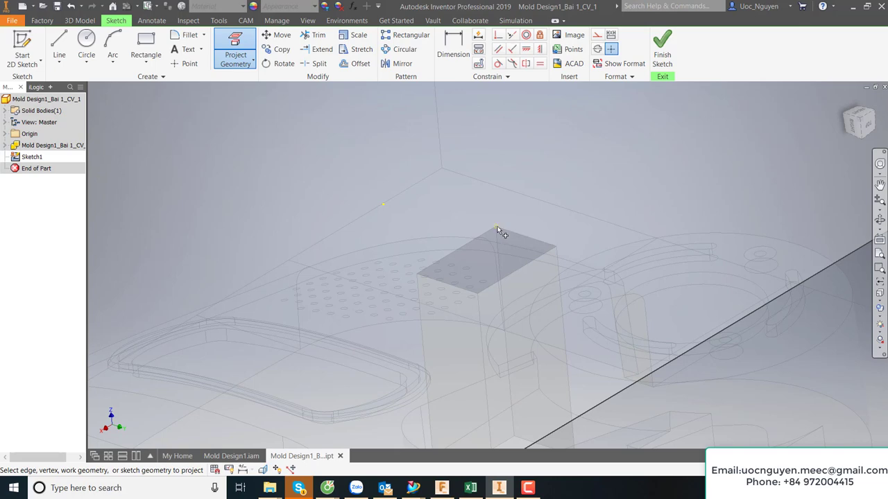
left_click(497, 227)
left_click(418, 276)
left_click(145, 45)
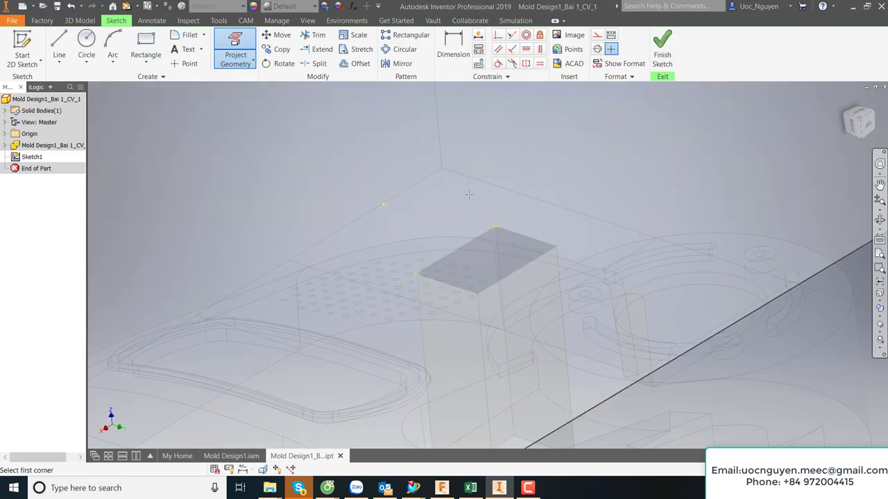
left_click(494, 224)
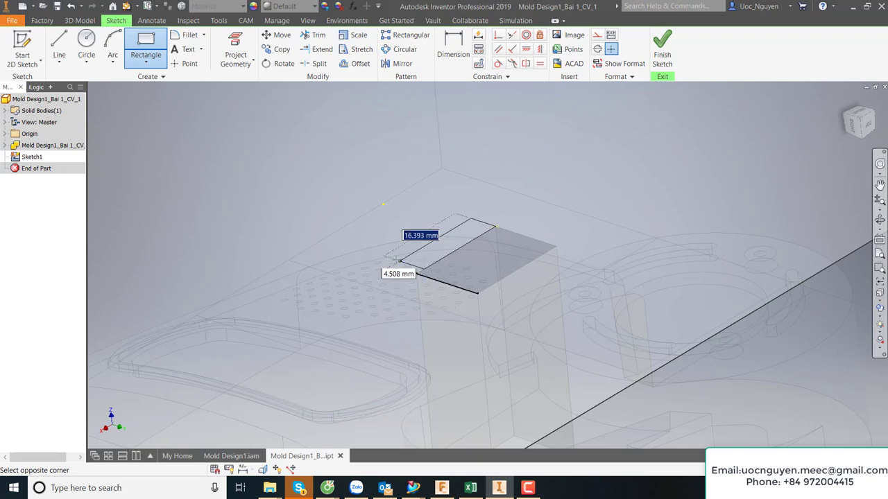
left_click(377, 261)
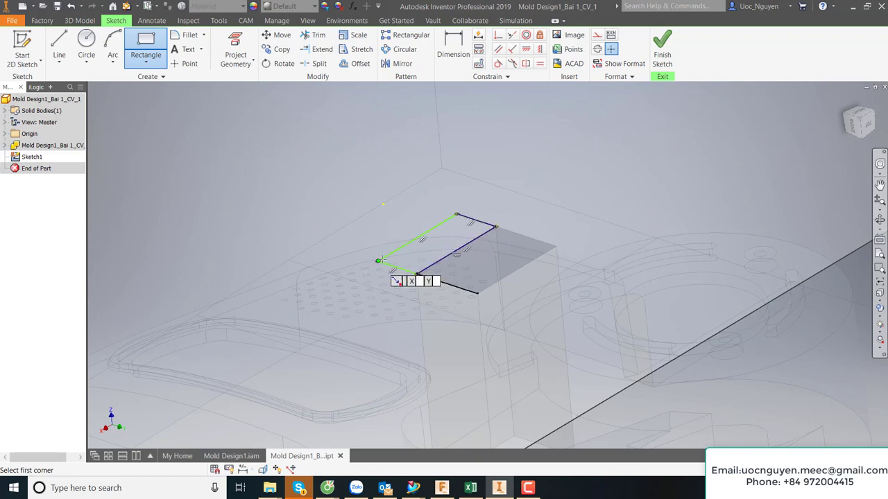
Step: Dimension the rectangle's width to 12 mm
key("d")
mouse_move(455, 169)
middle_mouse_down("shift")
mouse_move(483, 192)
mouse_move(456, 238)
middle_mouse_up("shift")
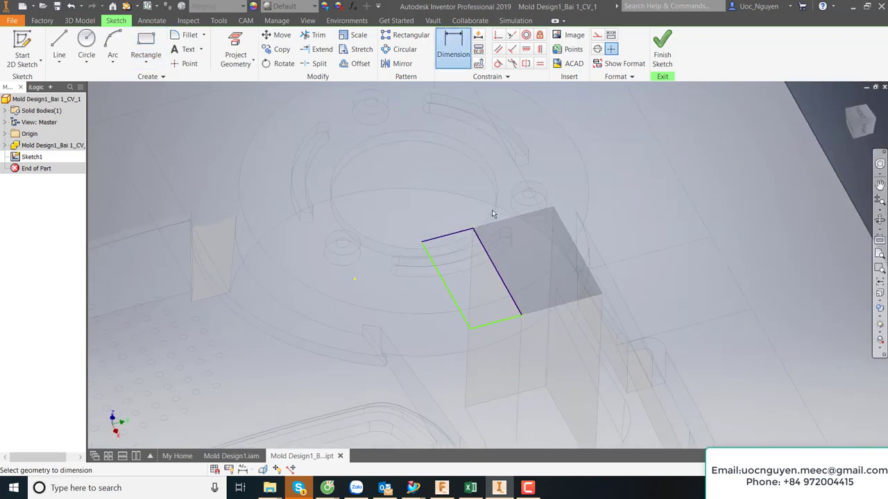
left_click(435, 271)
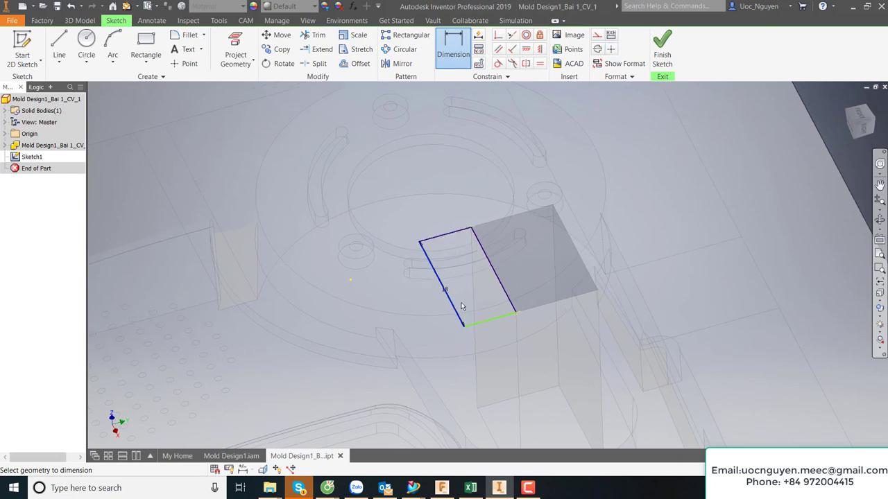
left_click(508, 335)
left_click(514, 344)
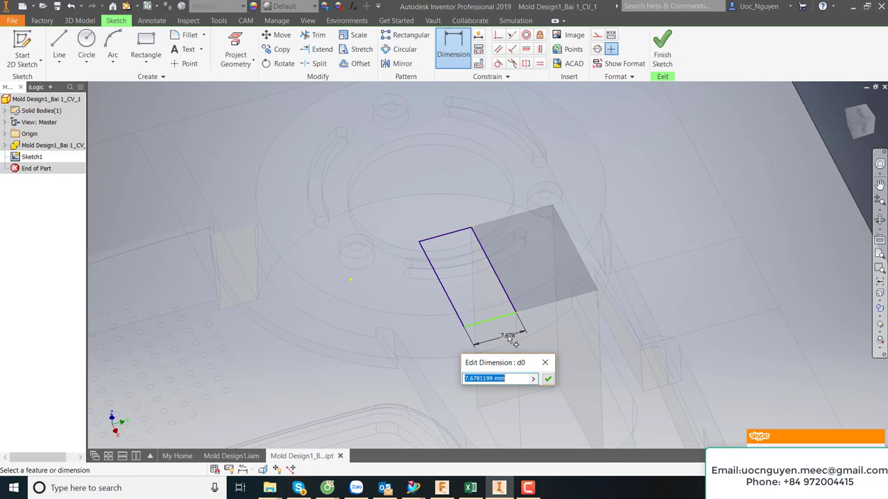
type("12")
key("Return")
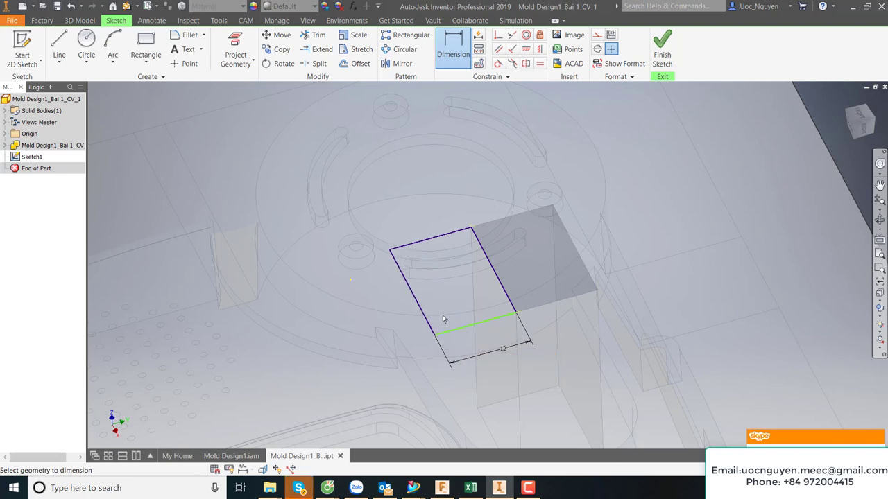
scroll(454, 337, "down", 3)
scroll(461, 340, "up", 2)
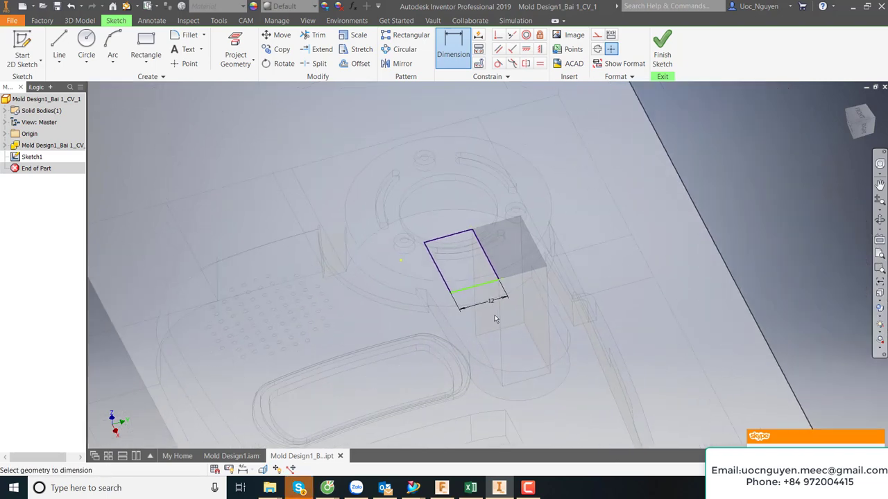
mouse_move(494, 319)
middle_mouse_down("shift")
mouse_move(531, 303)
mouse_move(535, 326)
middle_mouse_up("shift")
key("Escape")
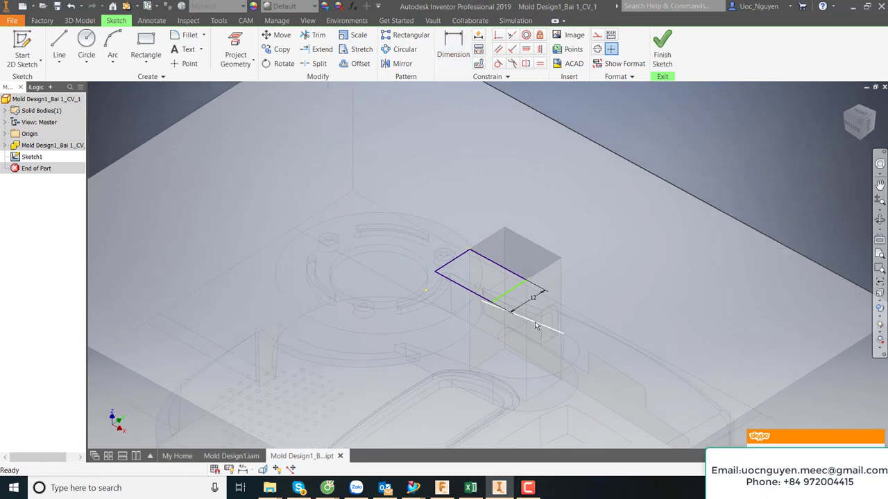
Step: Dismiss the chat notification and reorient the view onto the sketched rectangle
mouse_move(815, 437)
left_click(877, 439)
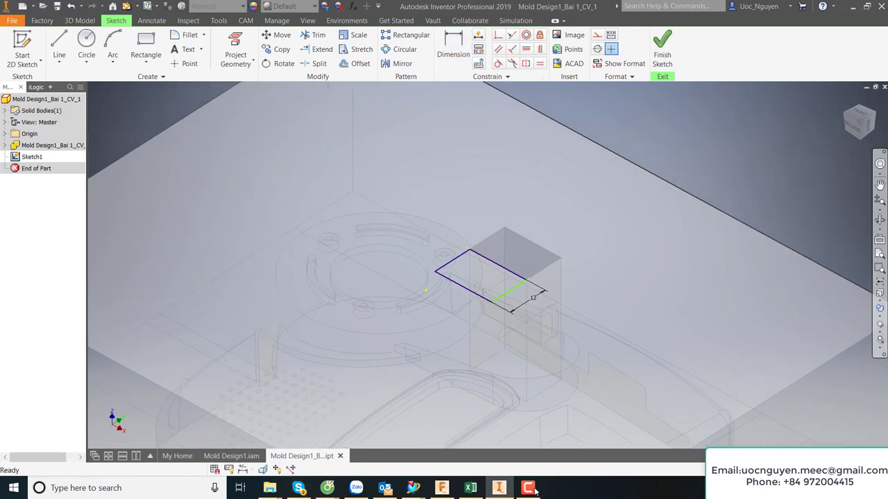
left_click(528, 488)
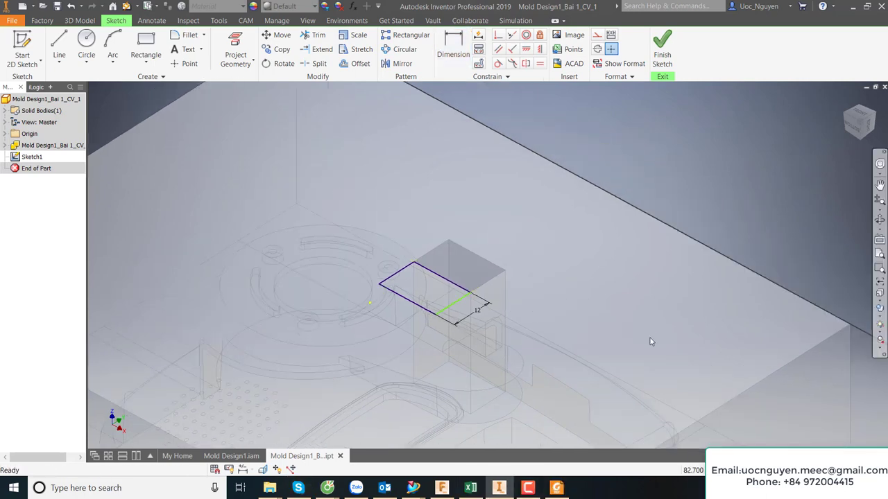
scroll(419, 223, "down", 3)
scroll(419, 222, "up", 2)
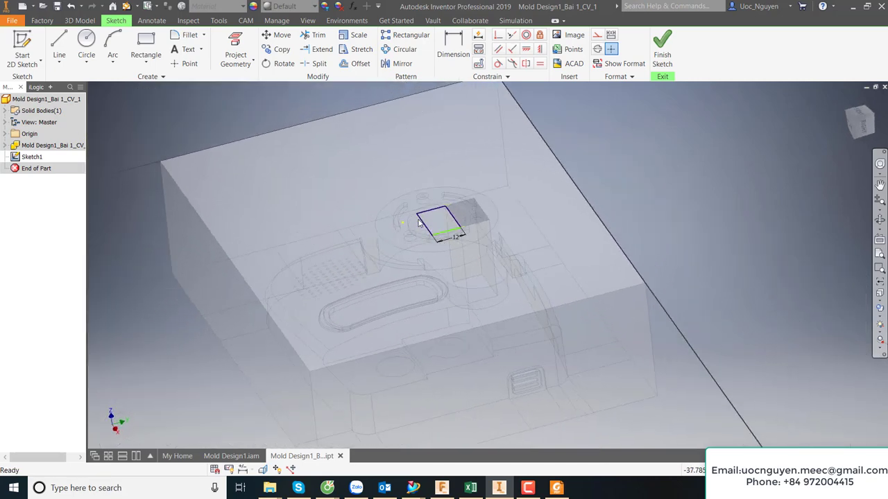
scroll(420, 222, "up", 2)
scroll(420, 222, "up", 2)
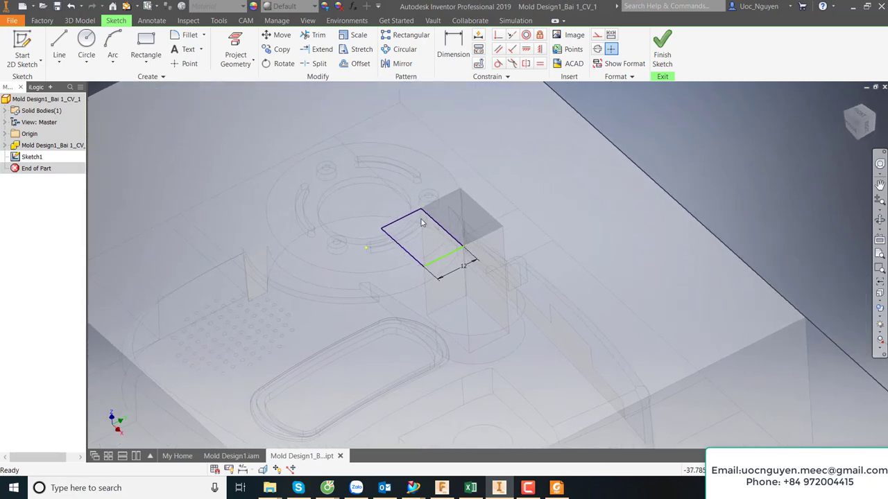
scroll(421, 223, "up", 2)
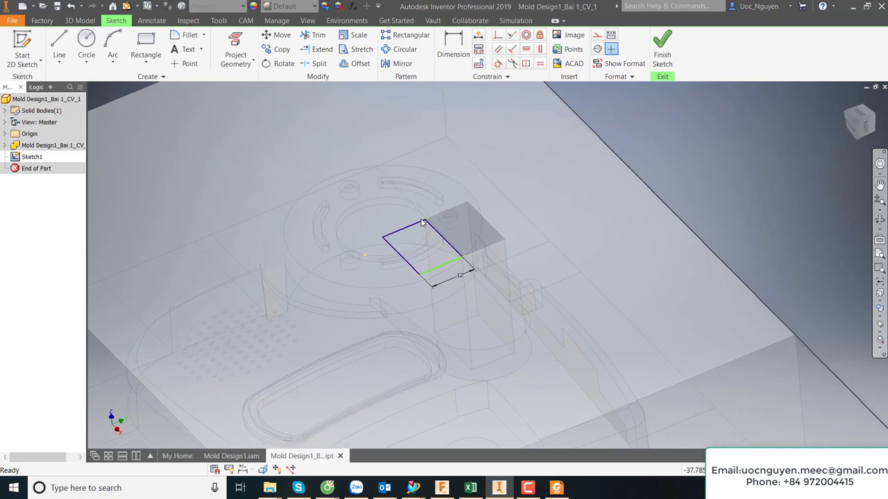
scroll(420, 222, "up", 2)
key("F5")
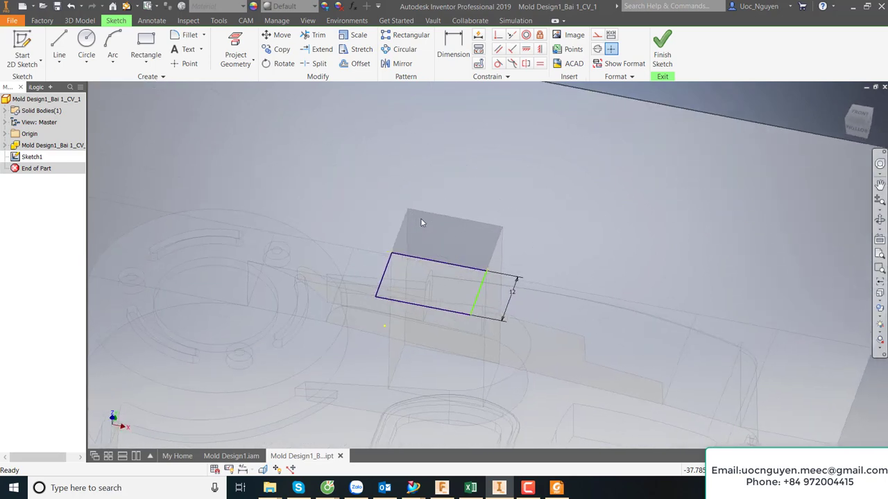
Step: Finish the sketch and extrude the rectangle 5 mm downward into the block as Extrusion1
left_click(660, 58)
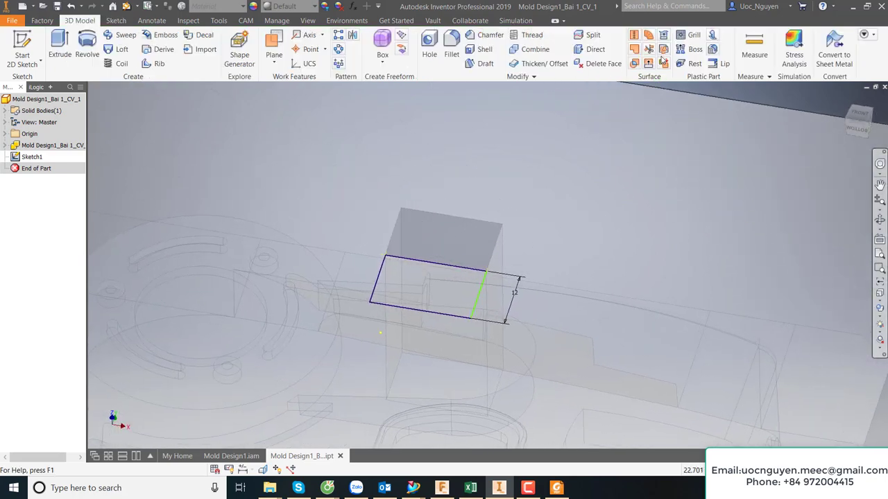
key("e")
key("F5")
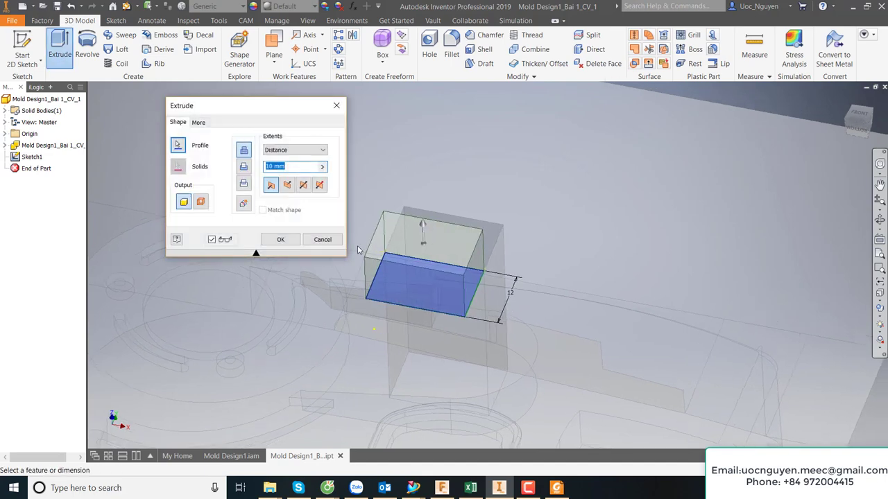
left_click(287, 185)
type("5")
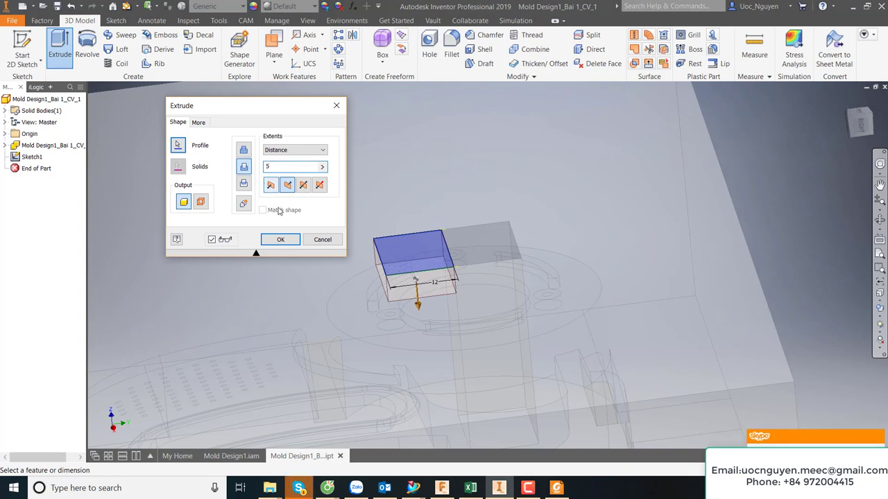
left_click(280, 239)
scroll(454, 239, "up", 5)
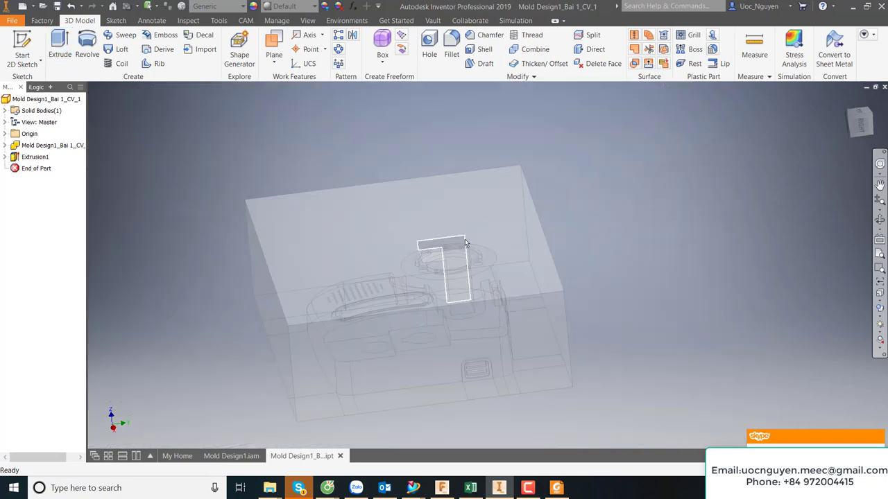
key("F6")
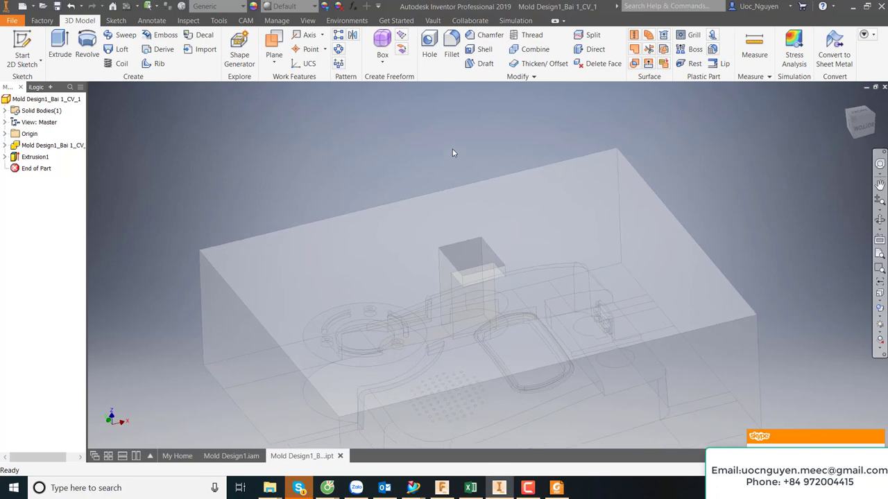
key("F5")
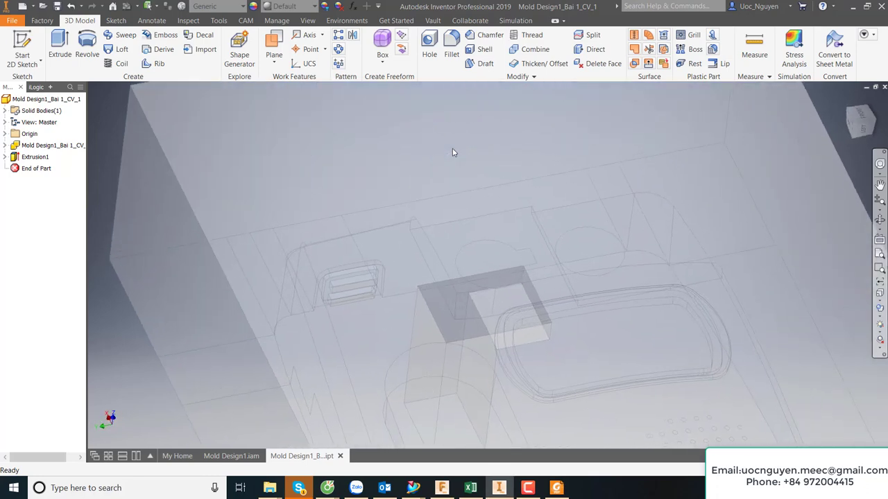
key("F5")
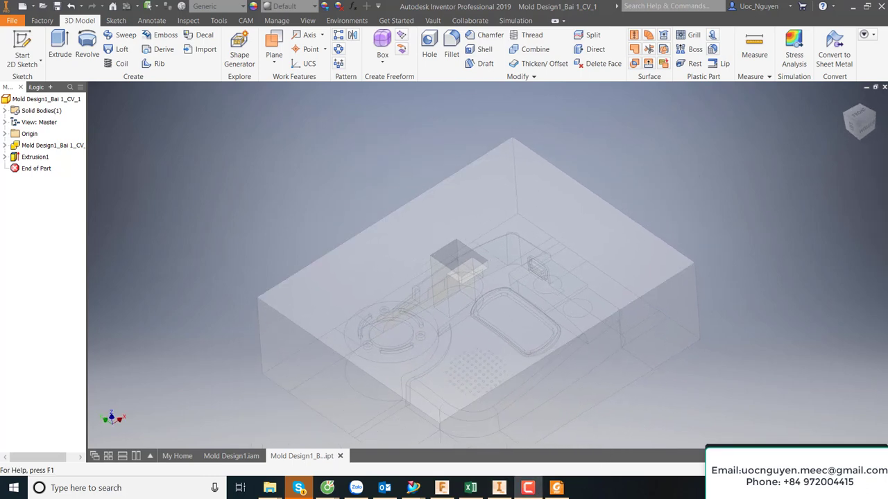
middle_click_drag(547, 226, 491, 228, "shift")
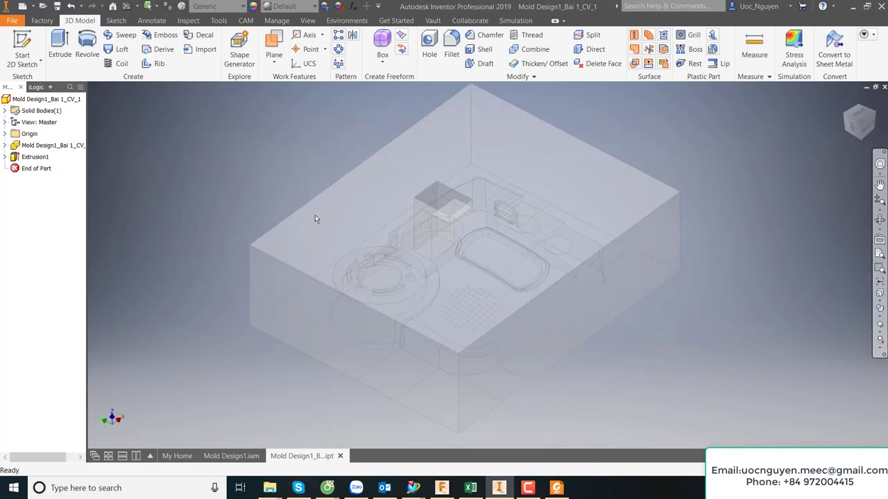
left_click(233, 456)
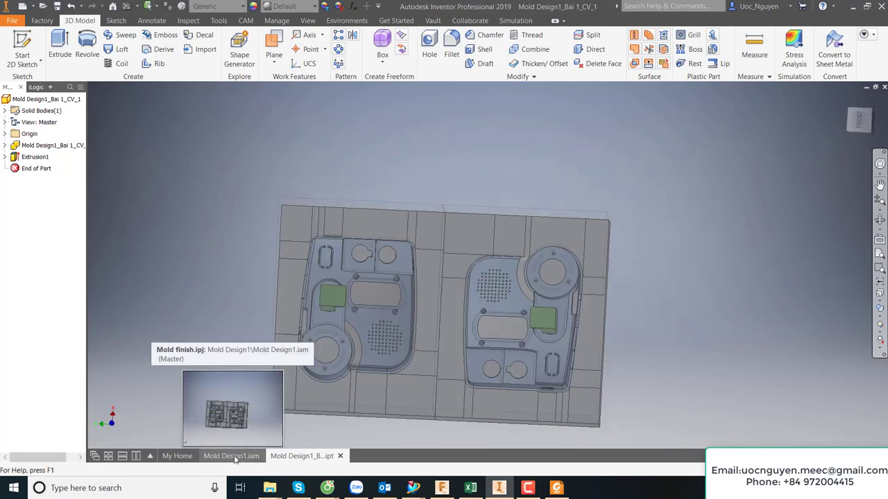
mouse_move(406, 137)
middle_mouse_down("shift")
mouse_move(400, 120)
mouse_move(416, 244)
mouse_move(441, 263)
mouse_move(414, 270)
mouse_move(389, 256)
middle_mouse_up("shift")
scroll(410, 240, "down", 5)
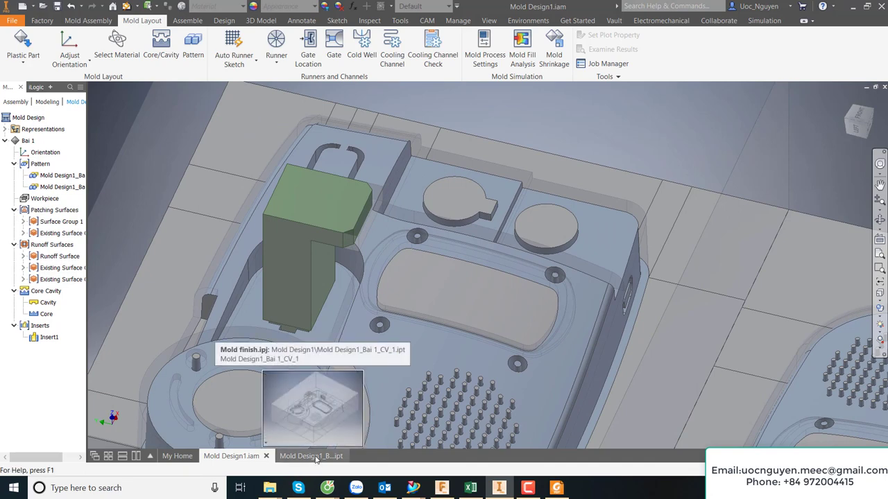
key("F6")
mouse_move(388, 264)
middle_mouse_down("shift")
mouse_move(393, 212)
mouse_move(378, 259)
mouse_move(393, 252)
middle_mouse_up("shift")
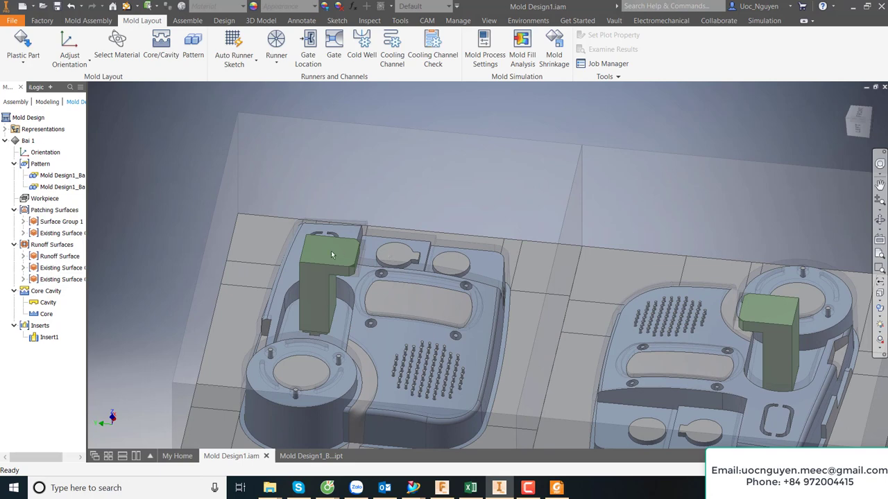
mouse_move(331, 255)
middle_mouse_down("shift")
mouse_move(333, 234)
mouse_move(360, 233)
mouse_move(258, 248)
mouse_move(300, 256)
middle_mouse_up("shift")
scroll(293, 185, "up", 2)
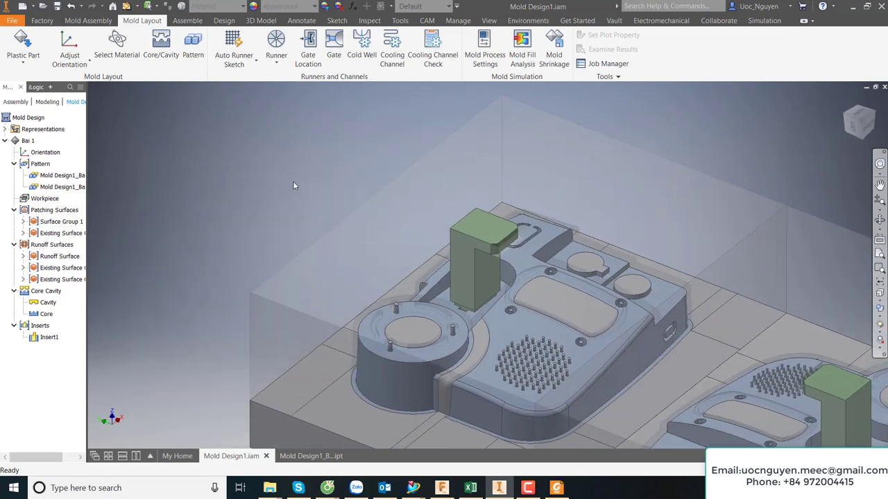
scroll(293, 185, "up", 2)
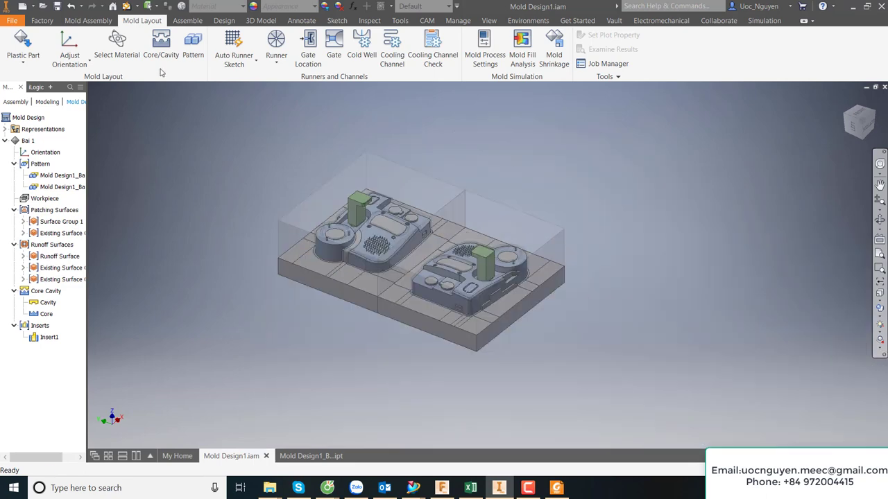
Step: Reopen the Core/Cavity environment and hide the Core body
left_click(160, 47)
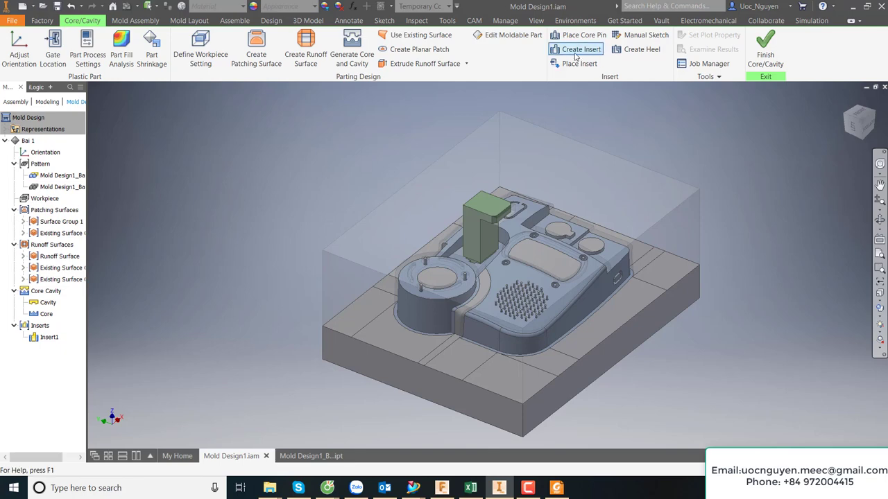
middle_click_drag(246, 232, 257, 240)
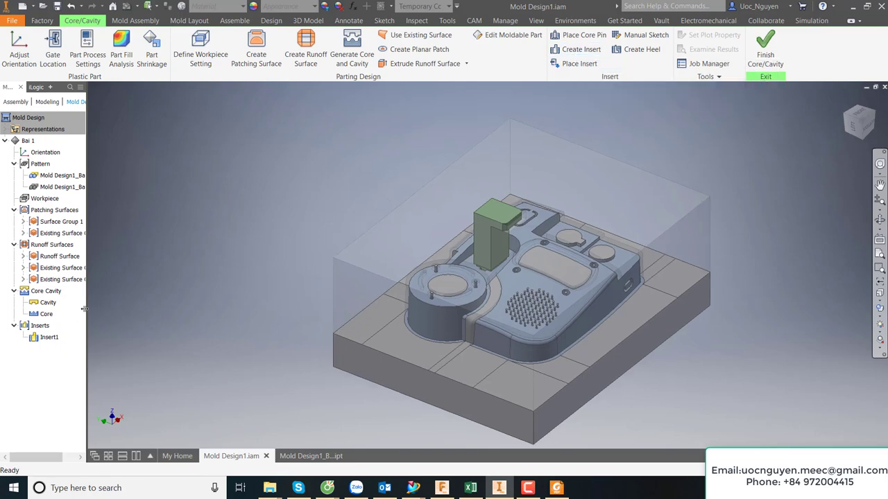
right_click(46, 313)
left_click(67, 368)
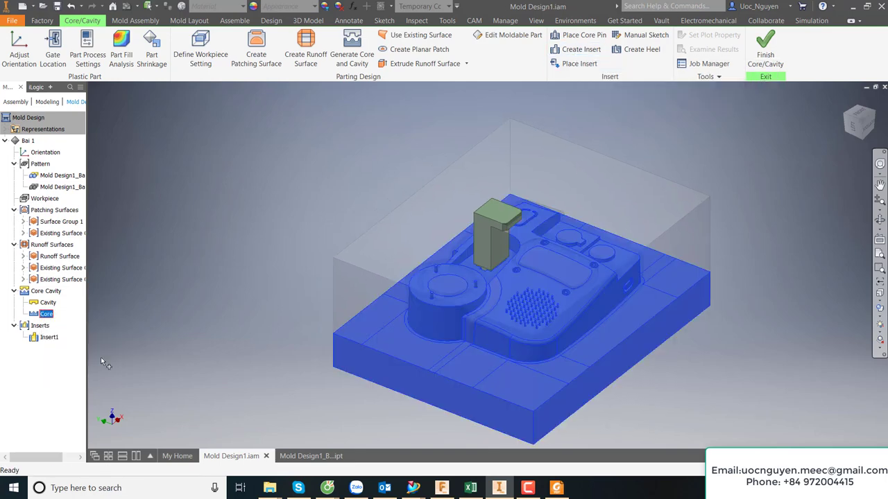
Step: Orbit and zoom in from above on the side clip slot
middle_click_drag(293, 221, 609, 294, "shift")
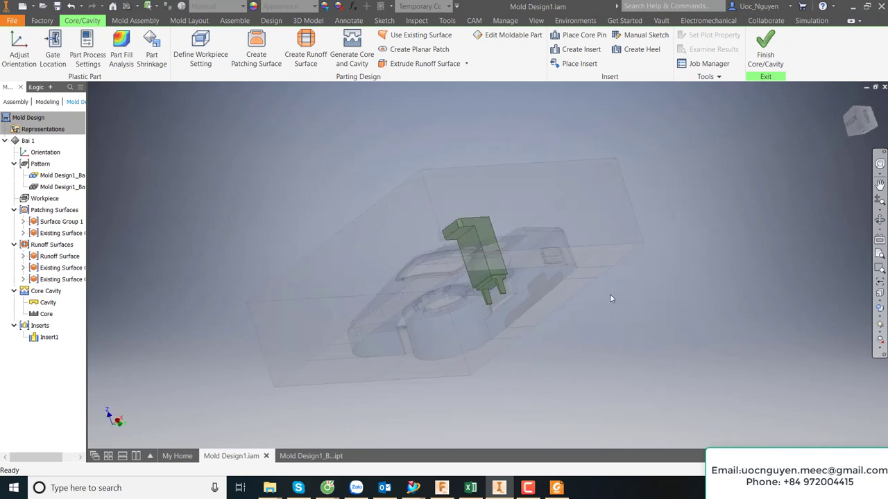
scroll(609, 298, "down", 2)
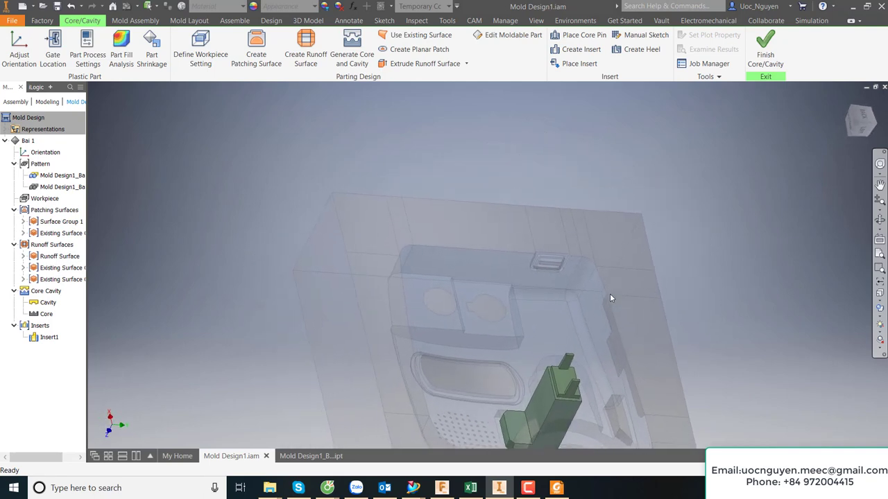
scroll(610, 298, "down", 2)
scroll(609, 294, "down", 2)
scroll(609, 294, "down", 2)
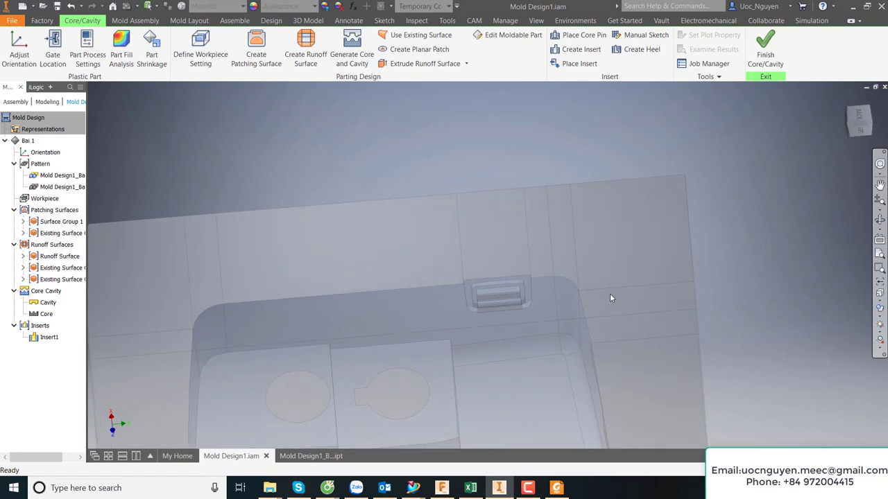
right_click(455, 158)
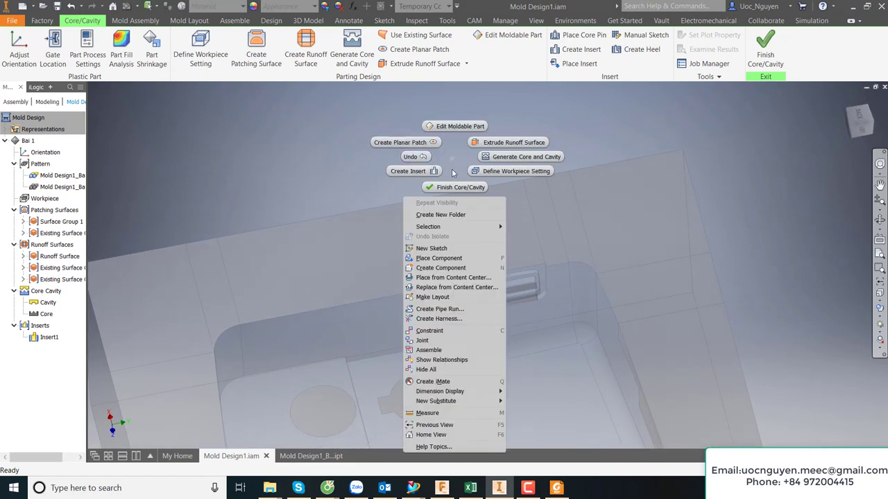
Step: Measure the side slot's top edge and its distance to a corner
left_click(427, 413)
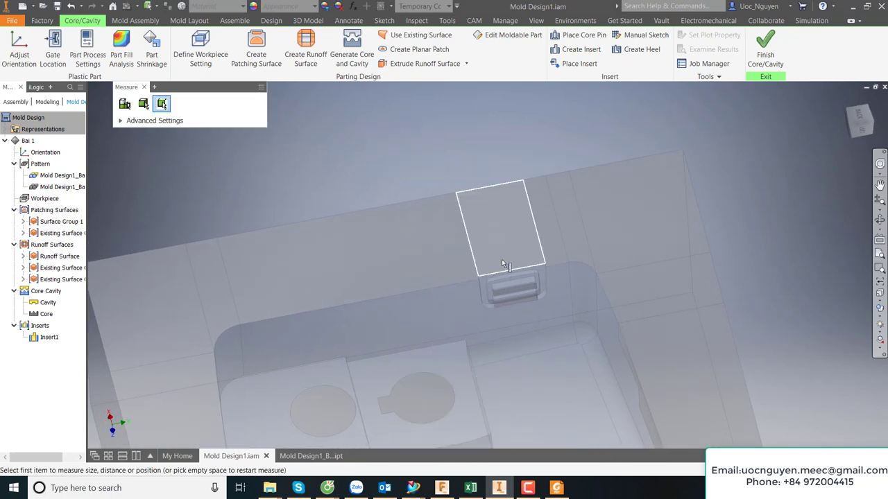
scroll(477, 279, "down", 2)
scroll(478, 279, "down", 2)
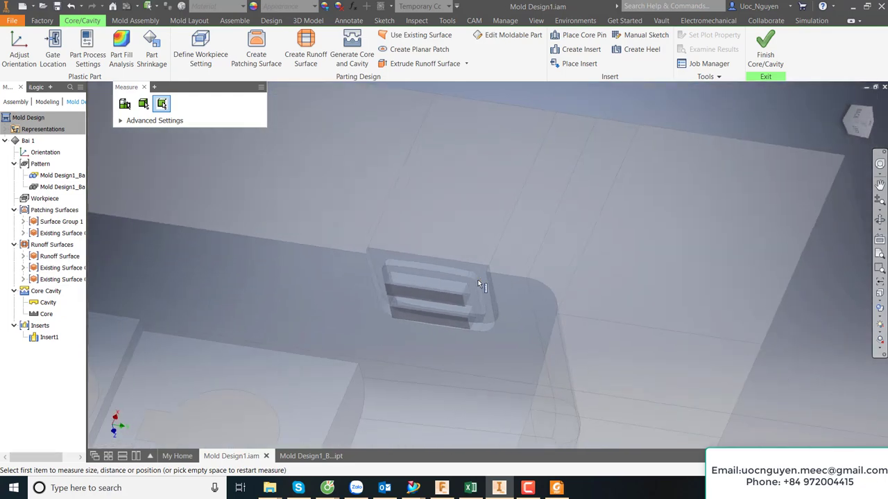
scroll(378, 255, "down", 2)
scroll(378, 255, "down", 2)
left_click(346, 250)
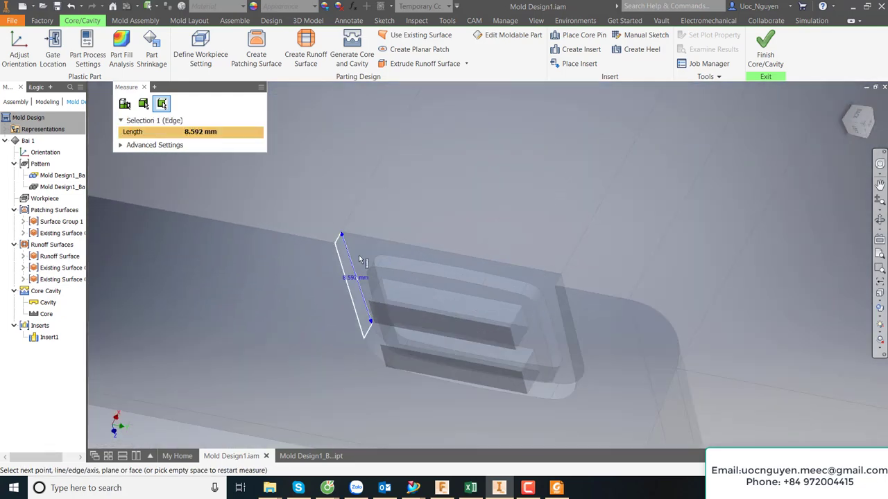
scroll(655, 276, "down", 1)
scroll(655, 273, "down", 2)
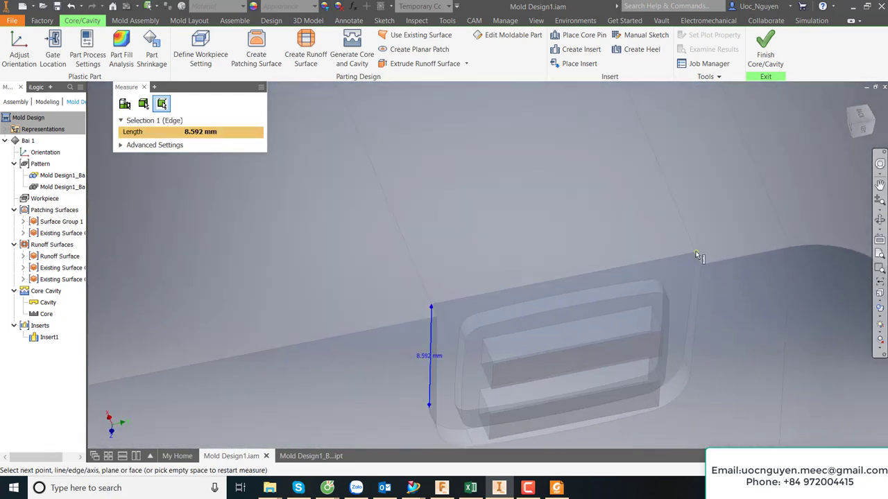
left_click(694, 252)
scroll(557, 286, "up", 2)
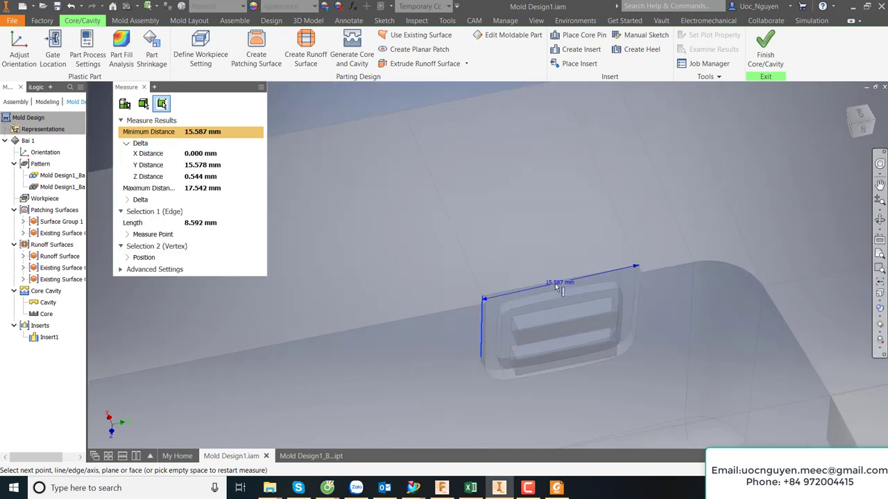
key("Escape")
scroll(520, 280, "up", 2)
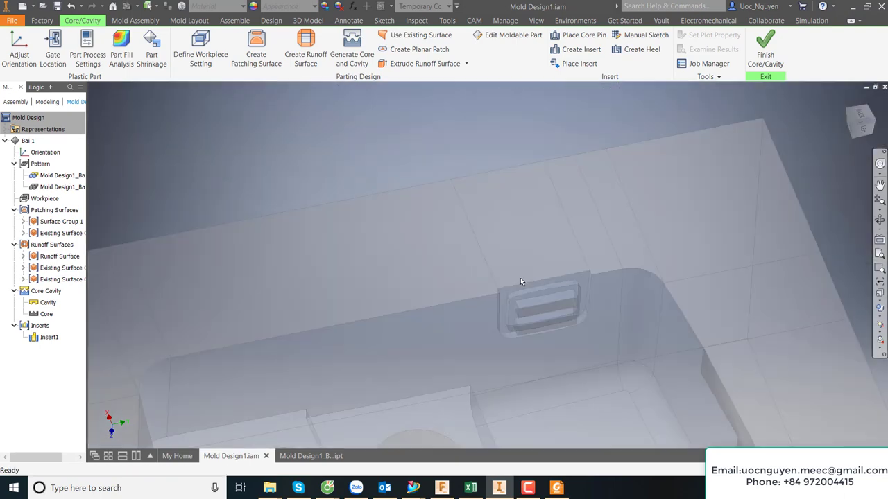
scroll(529, 261, "up", 2)
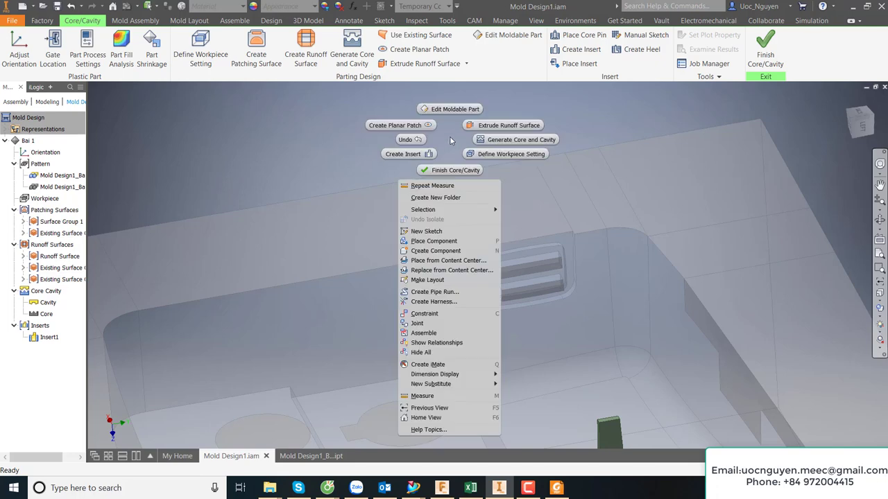
Step: Re-measure the slot: top edge 15.597 mm, 11.078 mm to the corner, then Home view
right_click(449, 140)
key("Escape")
key("m")
left_click(561, 233)
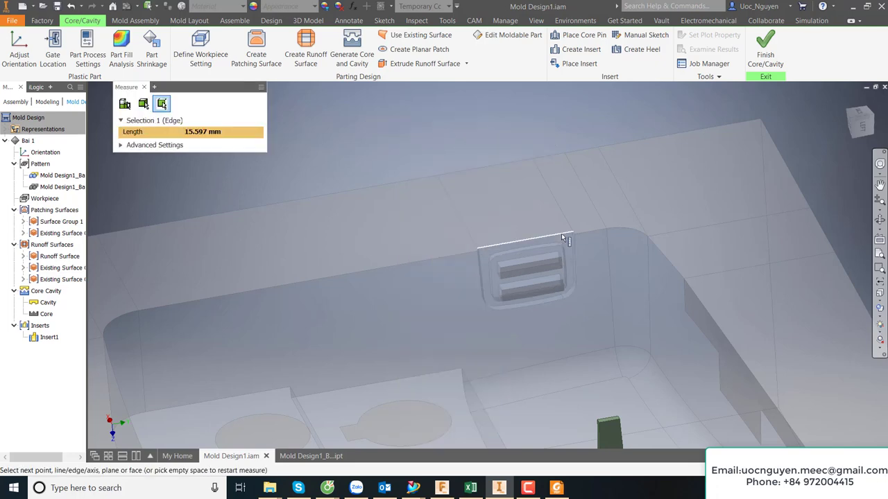
left_click(563, 300)
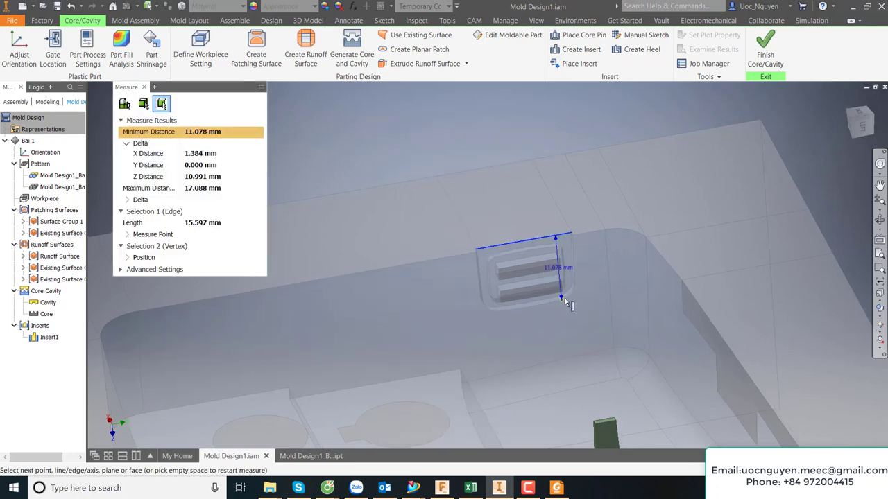
middle_click_drag(564, 298, 448, 269, "shift")
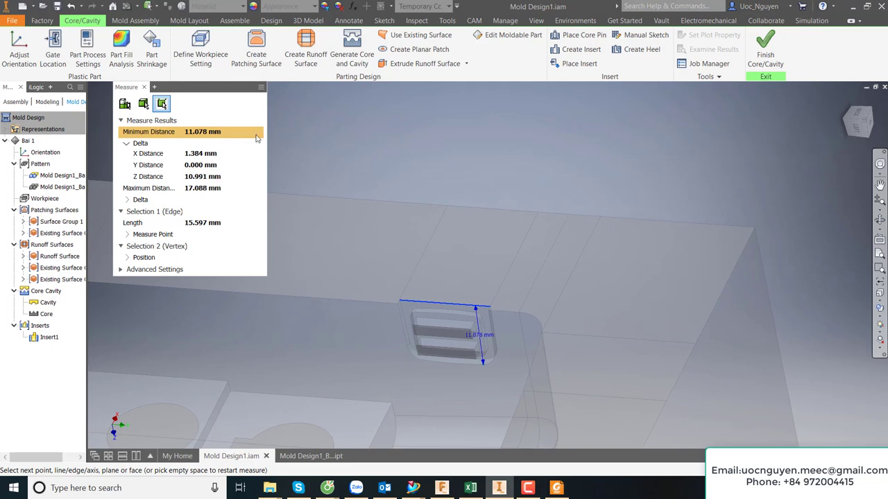
key("Escape")
key("F6")
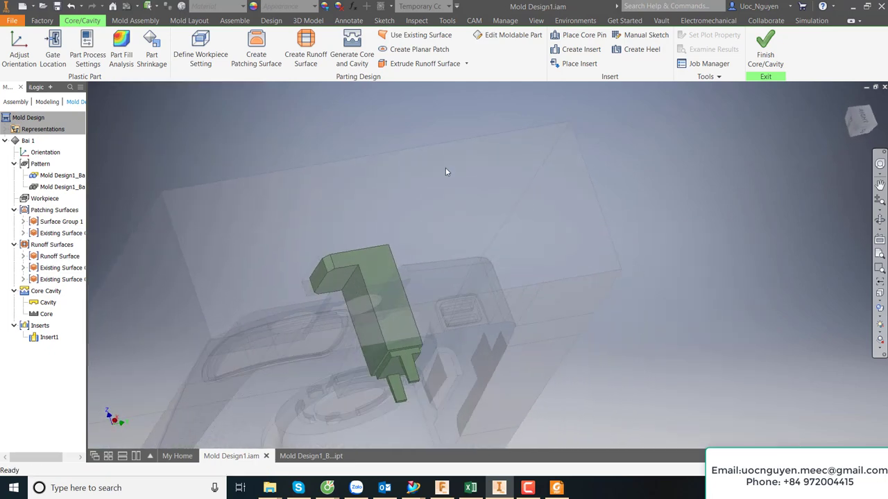
Step: Start a new mold insert with a Template rectangle profile
left_click(579, 50)
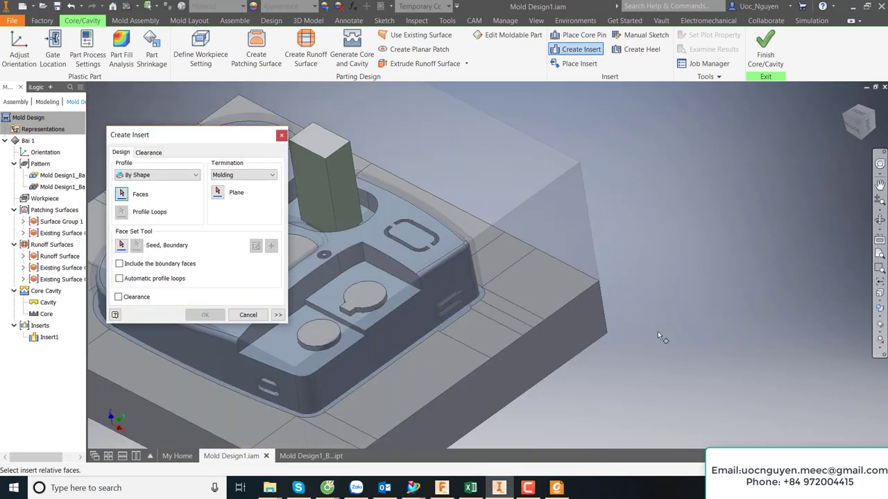
key("F6")
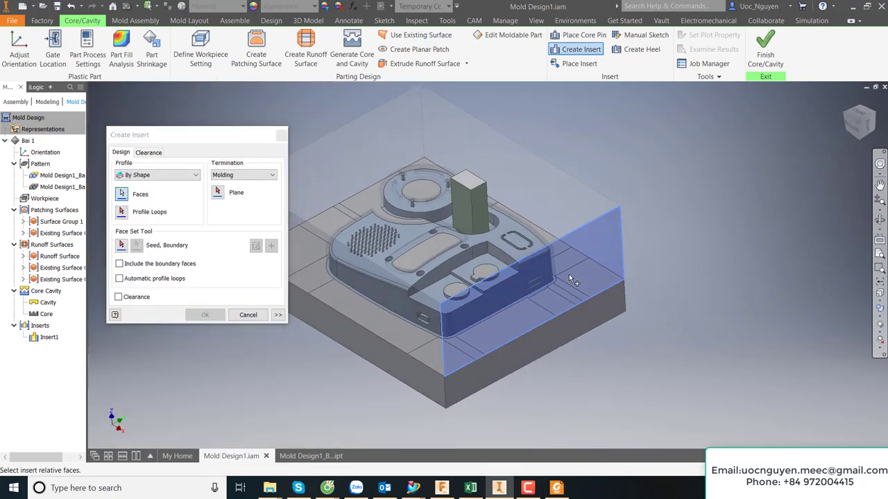
left_click(142, 176)
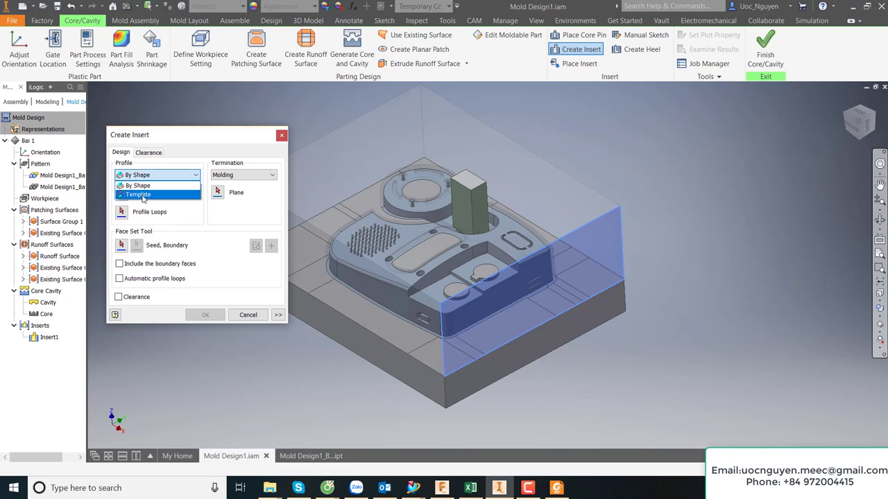
left_click(140, 195)
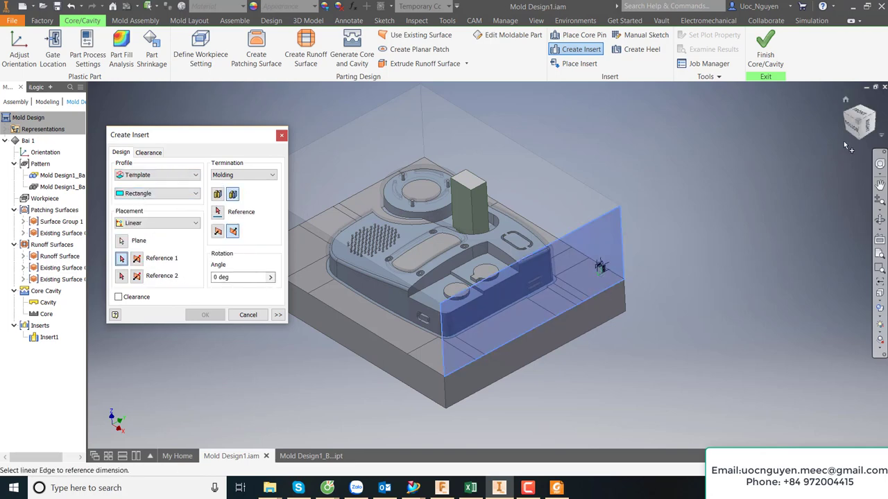
Step: Place it on the side face, referencing the top and right edges (37.32, 18.254)
left_click(868, 123)
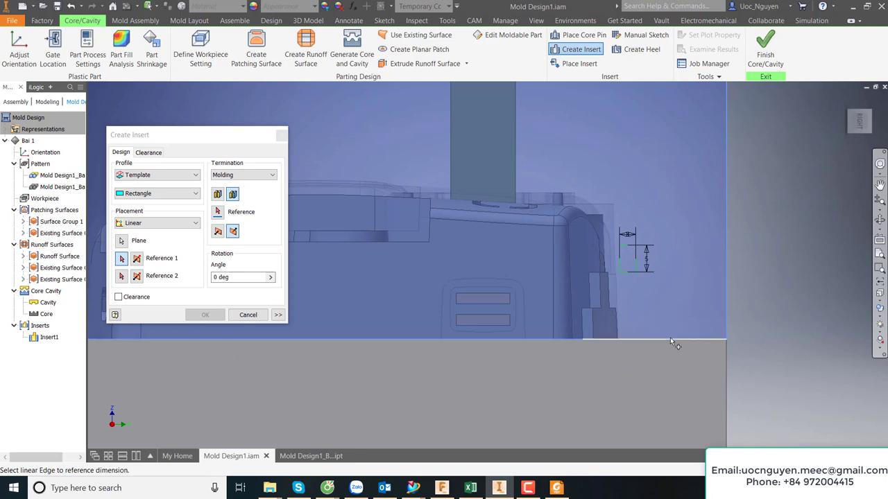
key("Home")
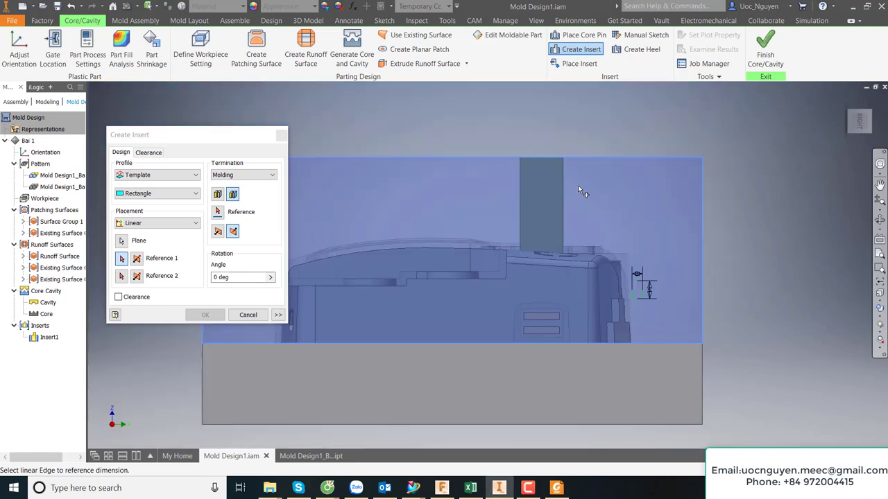
left_click(590, 158)
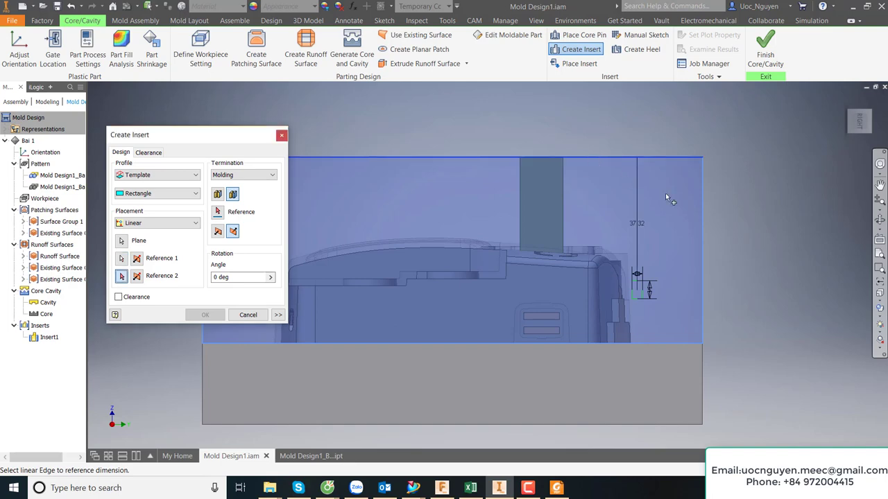
left_click(701, 211)
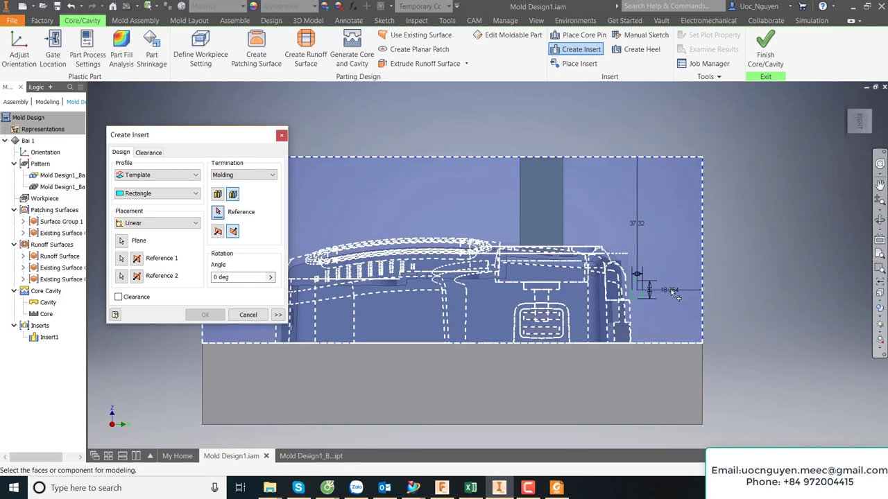
middle_click_drag(767, 294, 757, 275)
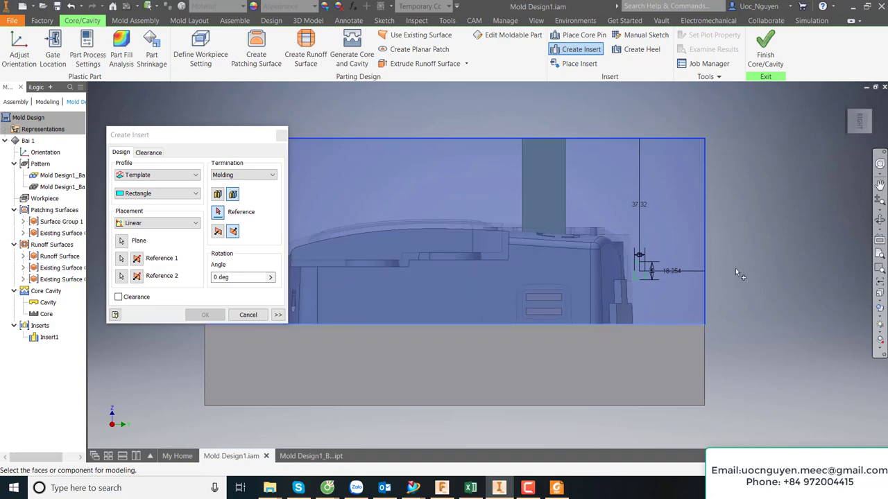
key("F6")
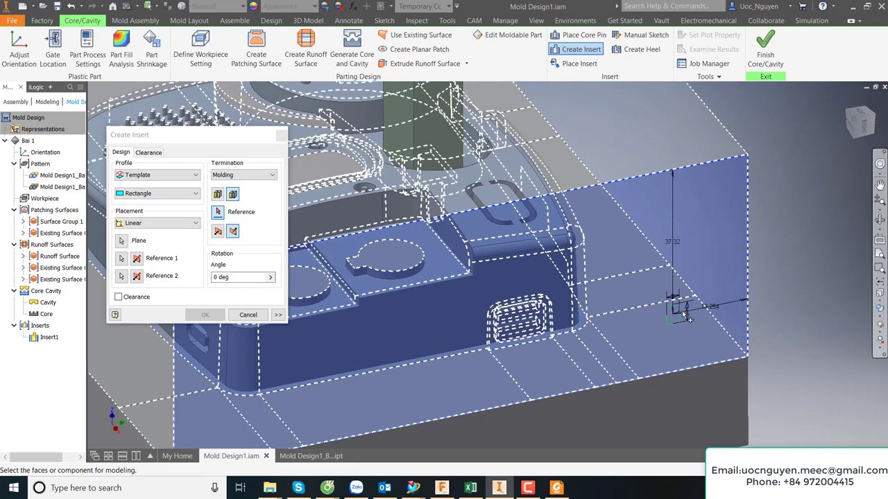
scroll(685, 316, "down", 3)
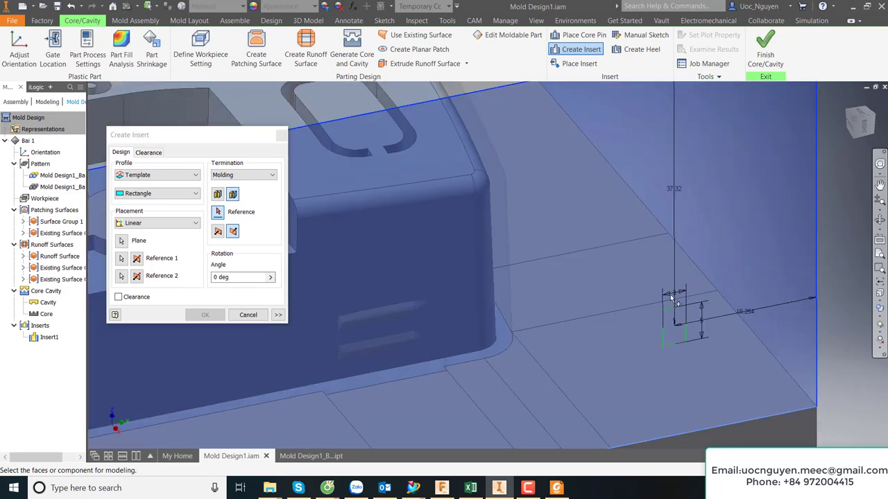
scroll(623, 288, "up", 4)
scroll(698, 291, "up", 2)
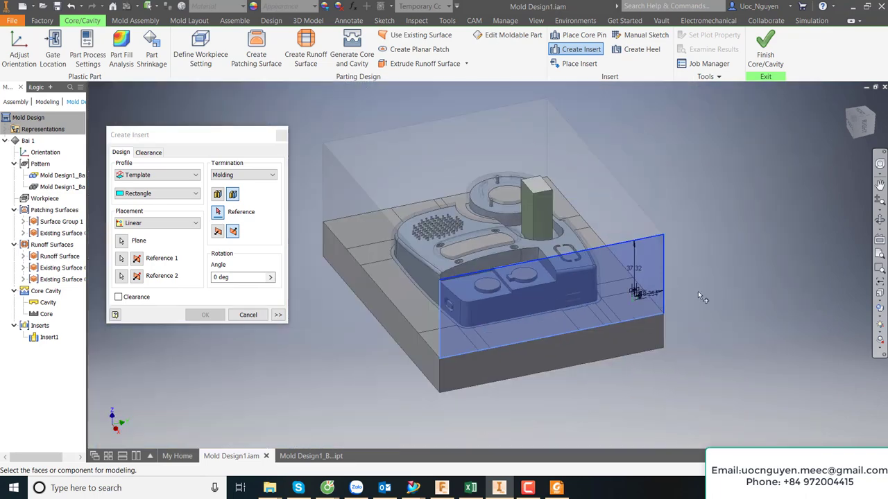
scroll(697, 291, "down", 2)
scroll(753, 288, "down", 2)
scroll(724, 296, "down", 3)
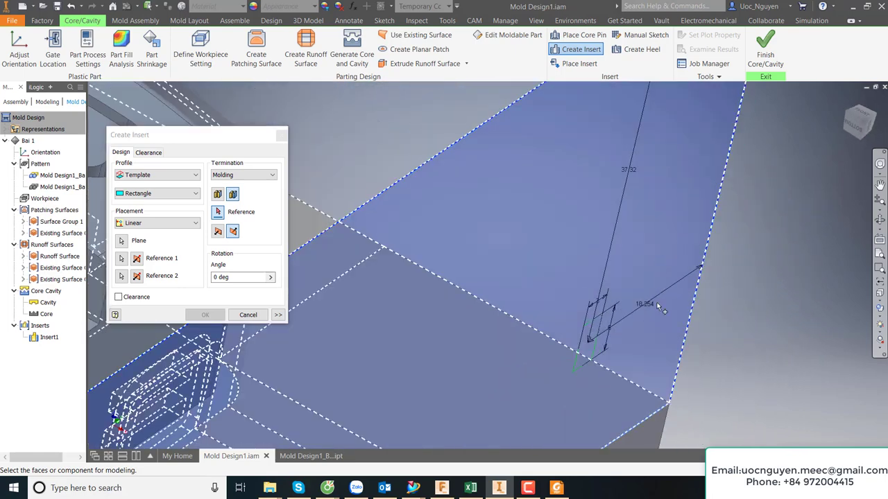
Step: Pick the part faces for the insert and view the mold straight from the side
left_click(645, 310)
left_click(643, 304)
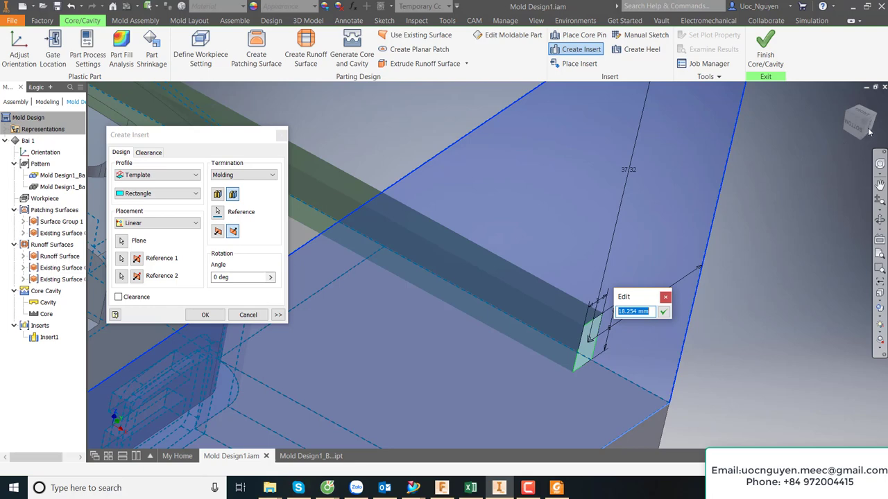
left_click(663, 312)
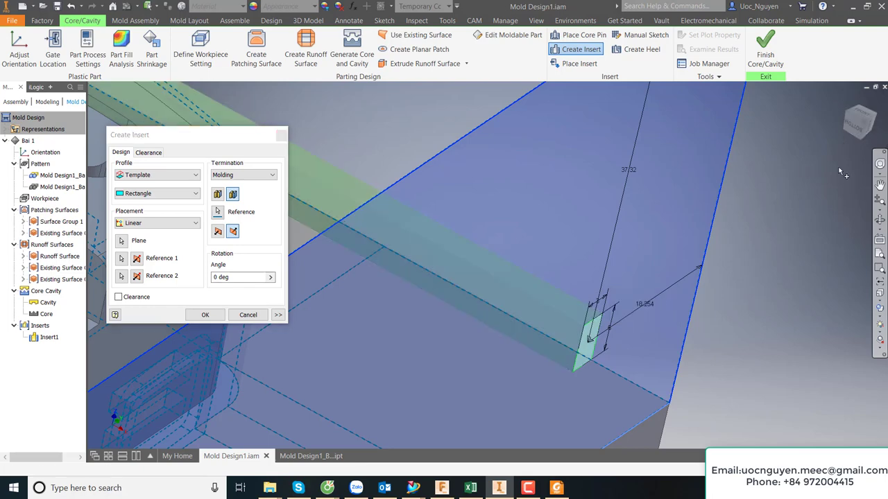
left_click(867, 131)
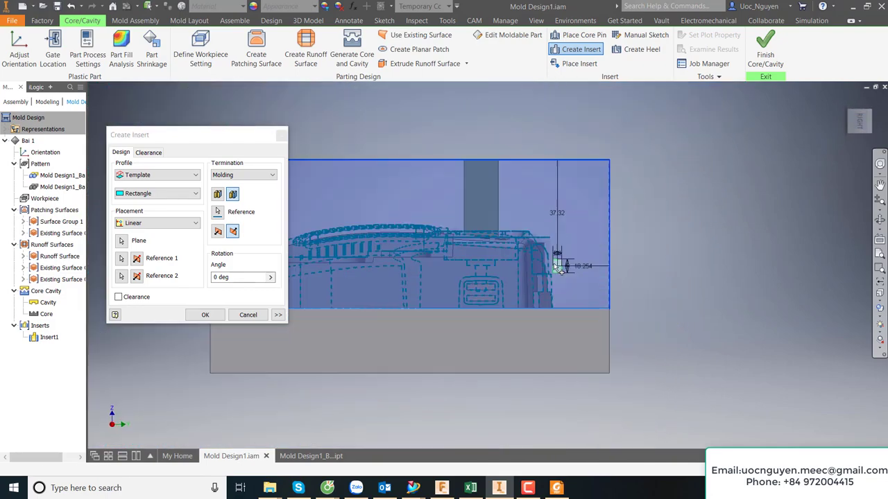
Step: Set both the horizontal and vertical placement offsets to 45
left_click(609, 271)
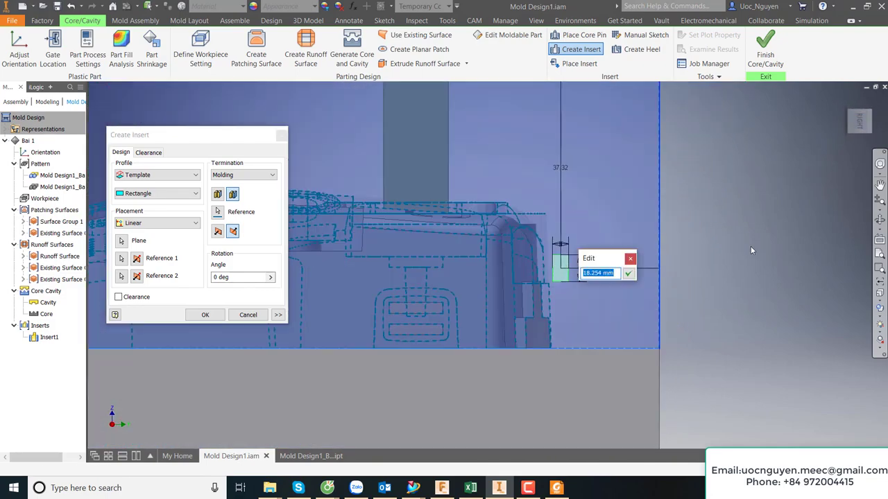
type("20")
key("BackSpace")
key("BackSpace")
type("45")
key("Return")
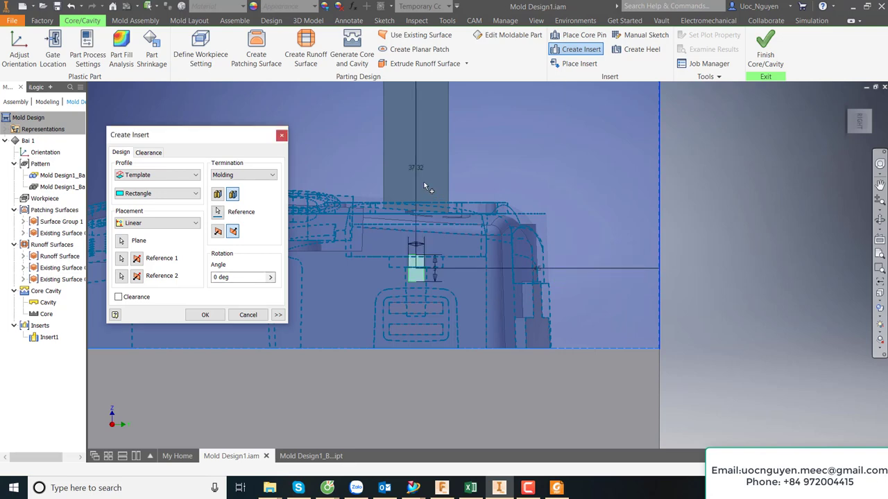
left_click(414, 170)
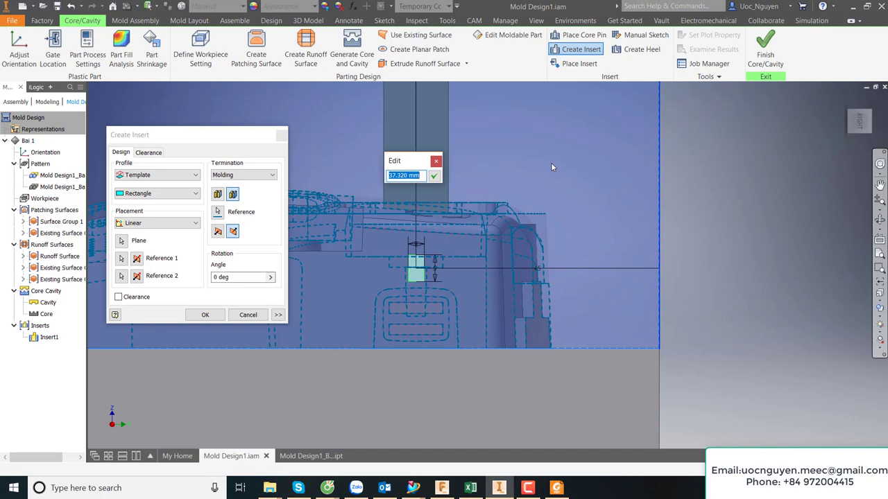
type("45")
key("Return")
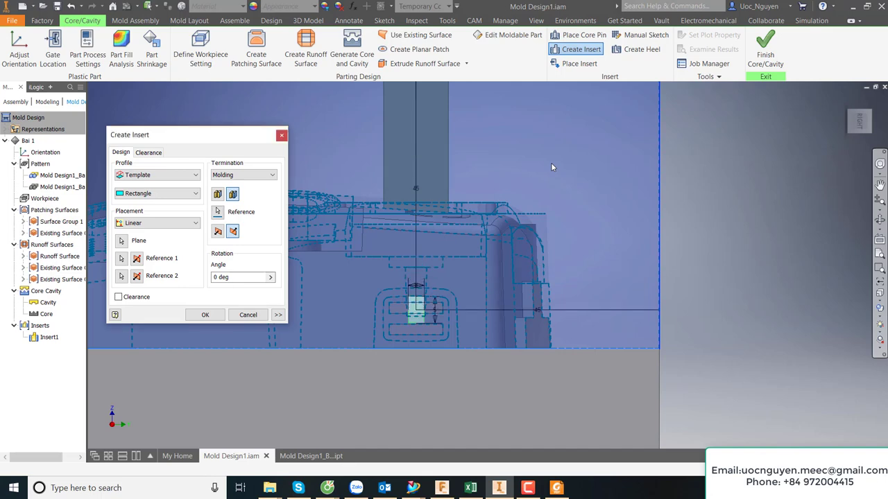
middle_click_drag(565, 277, 600, 278)
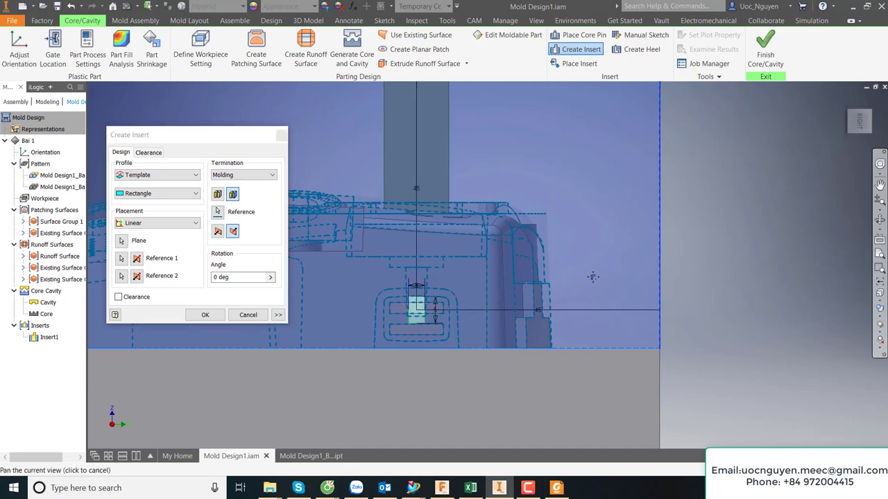
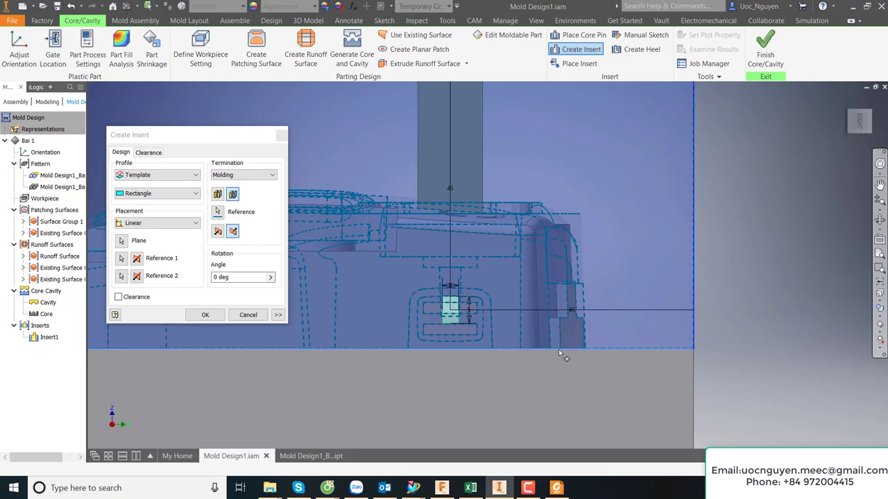
Step: Set the insert profile width to 20 mm, trying heights of 10 and 12 mm
left_click(471, 305)
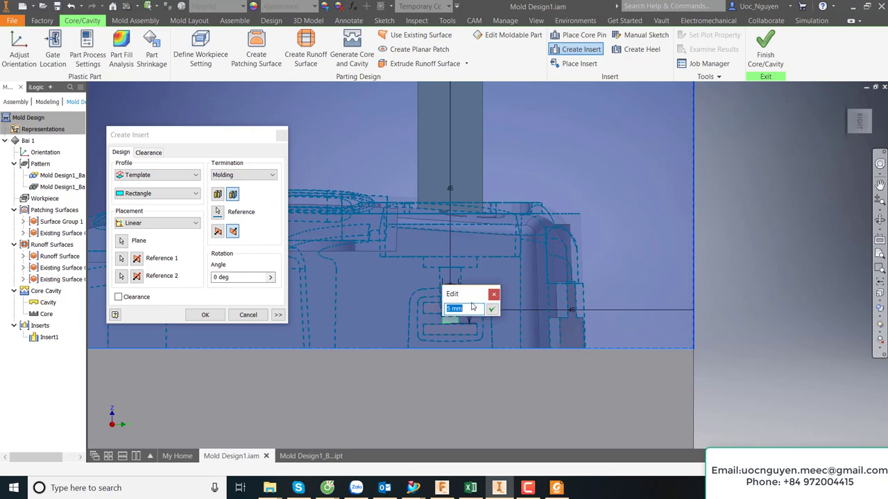
type("10")
key("Return")
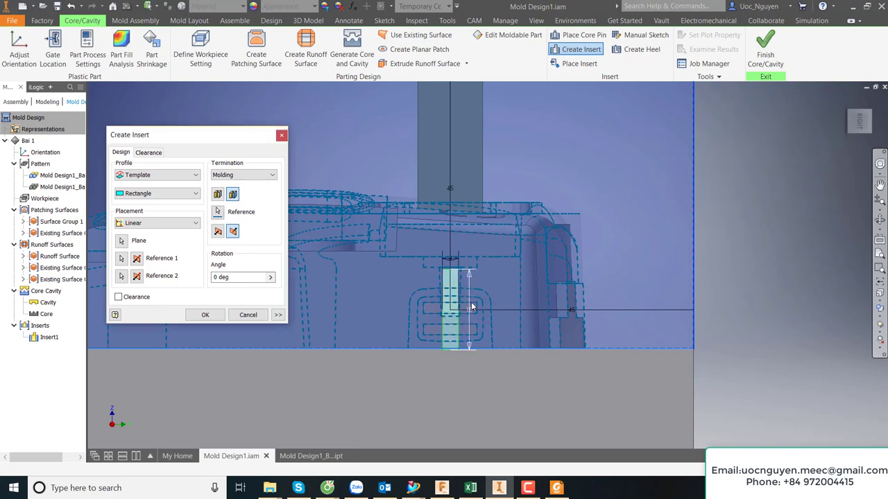
left_click(451, 260)
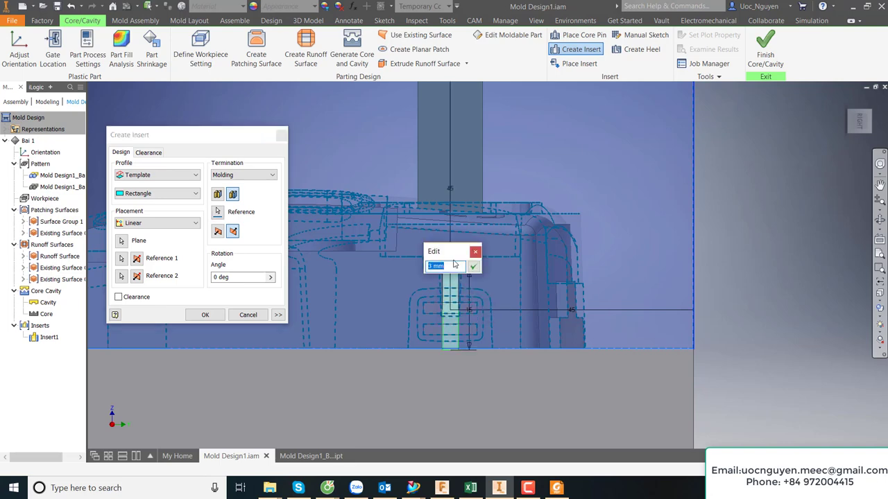
type("20")
key("Return")
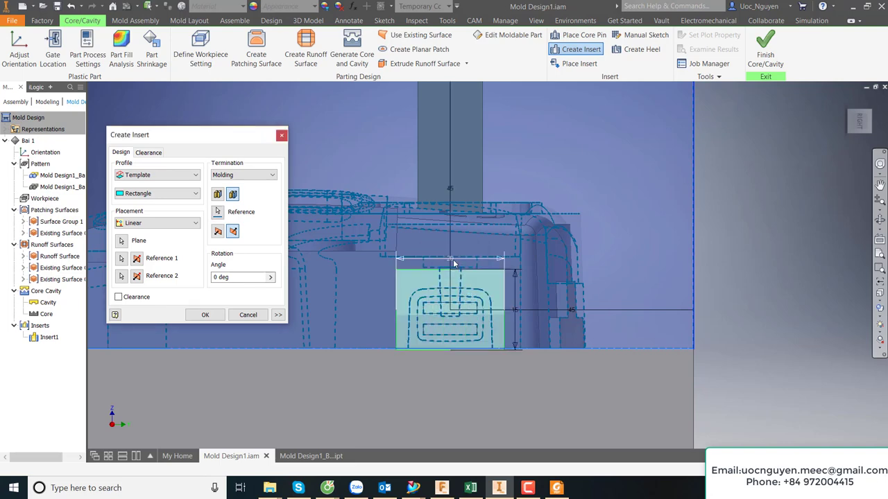
scroll(435, 269, "up", 3)
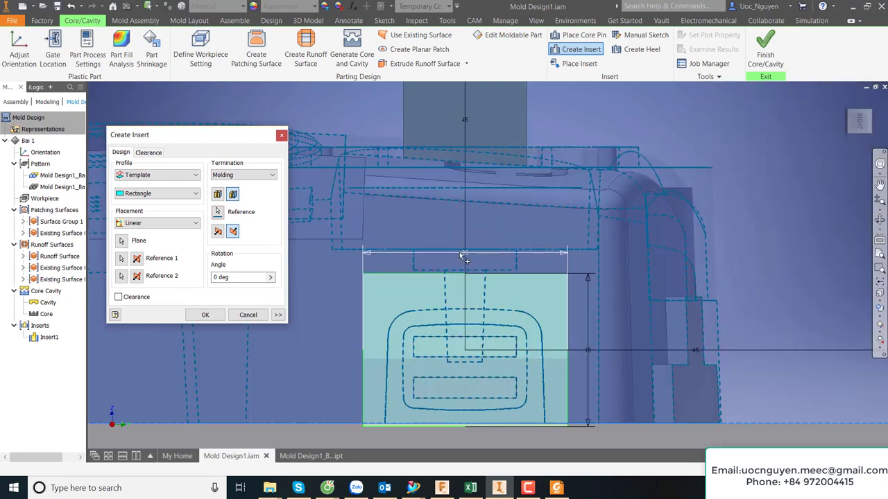
left_click(459, 253)
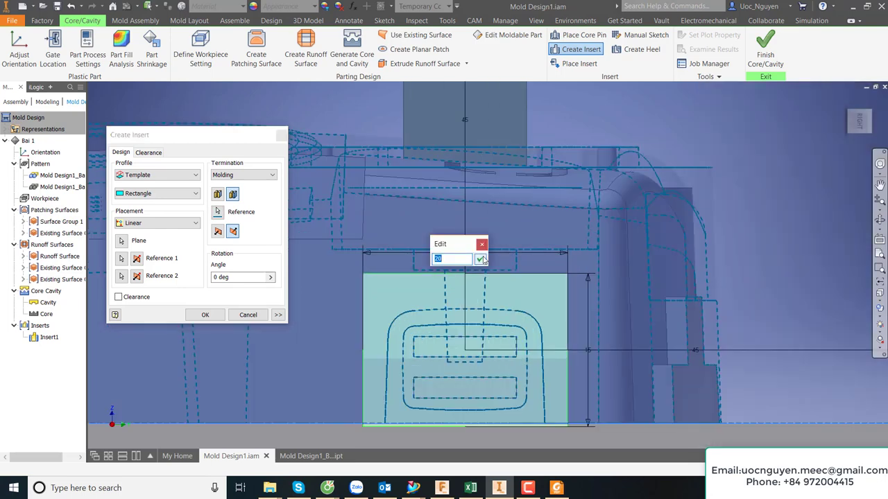
left_click(479, 259)
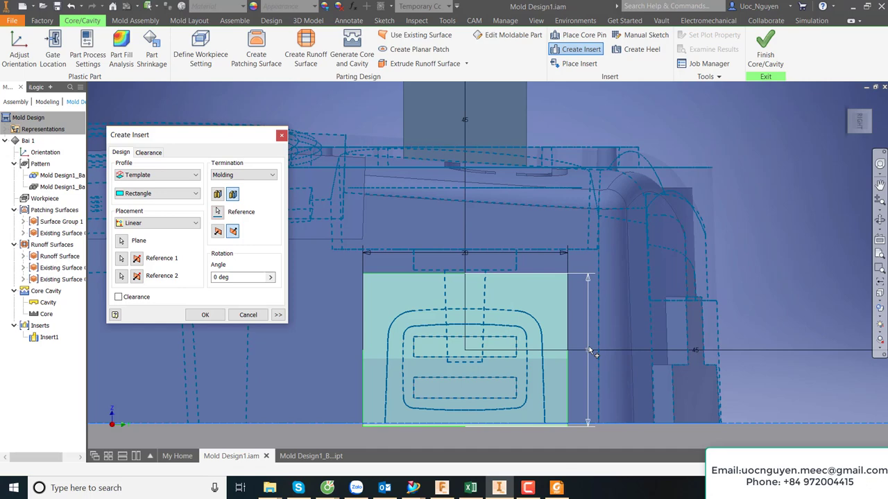
left_click(589, 348)
type("12")
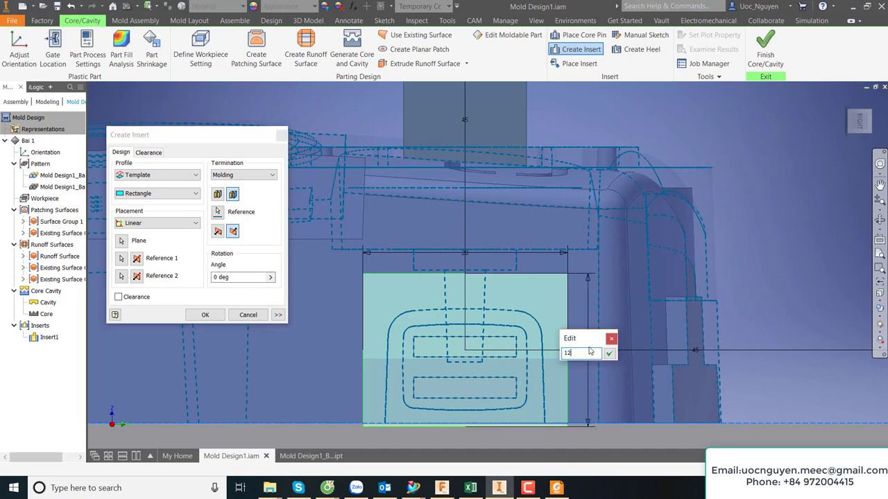
key("Return")
middle_click_drag(515, 368, 520, 353)
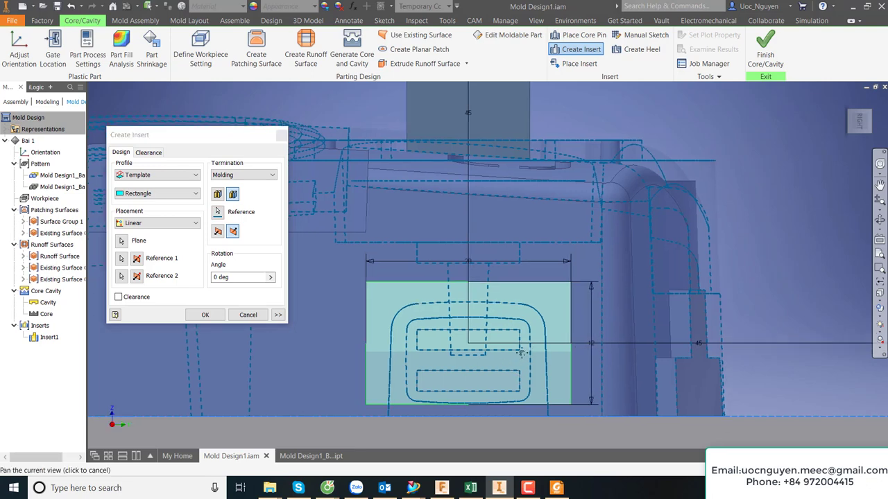
scroll(520, 351, "down", 2)
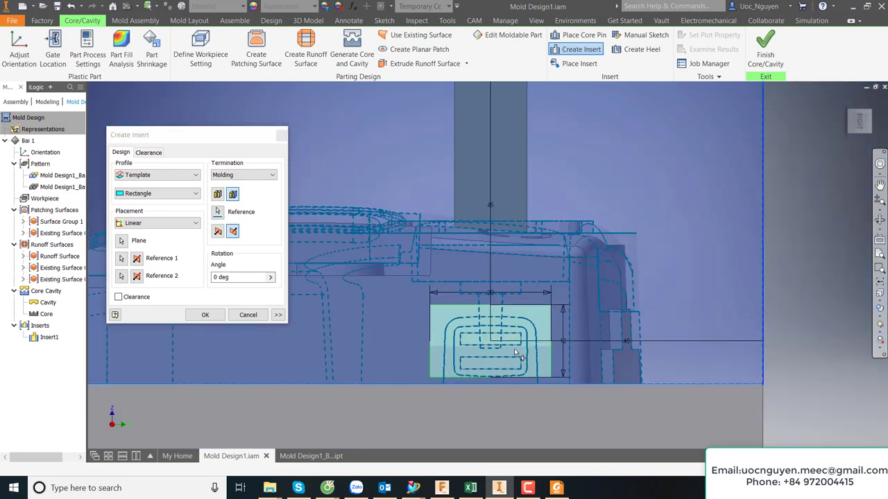
Step: Adjust the insert's position dimension from 45 mm through 48 and 46 to 47 mm
left_click(494, 209)
type("48")
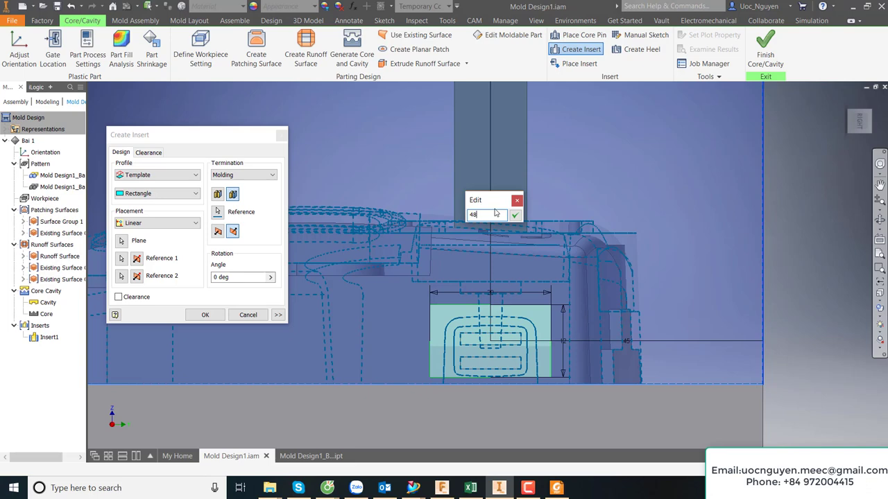
key("Return")
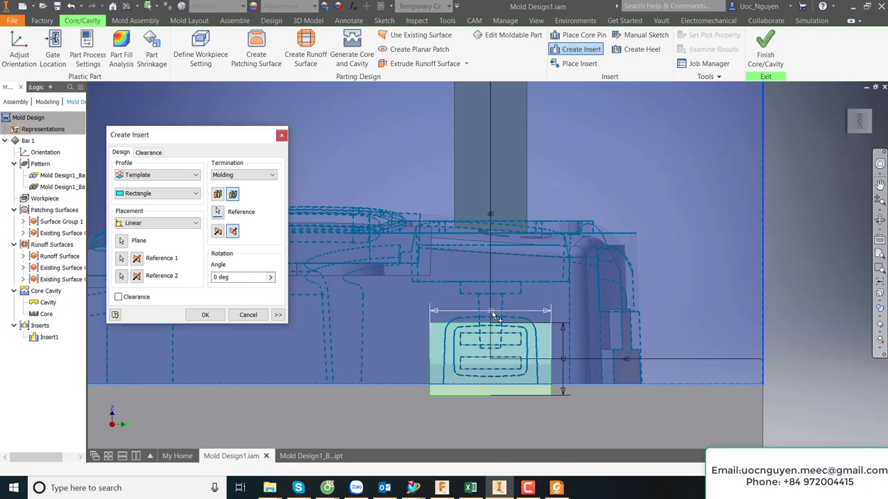
left_click(491, 214)
type("46")
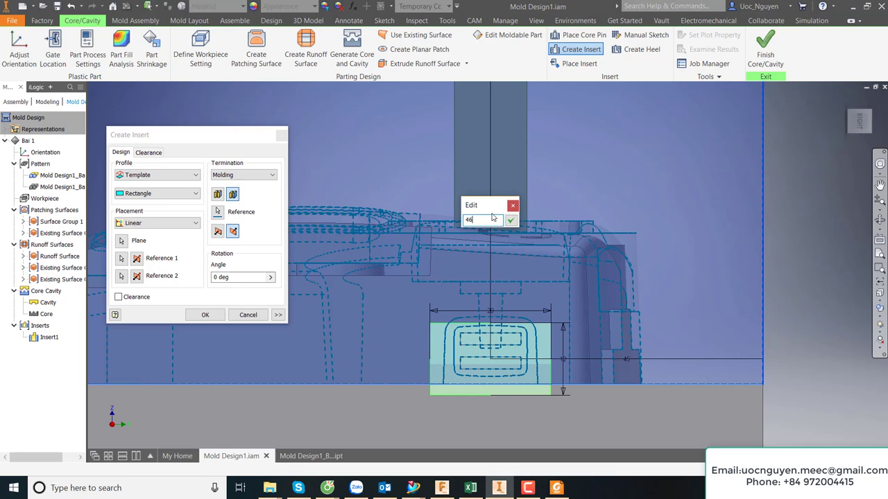
key("Return")
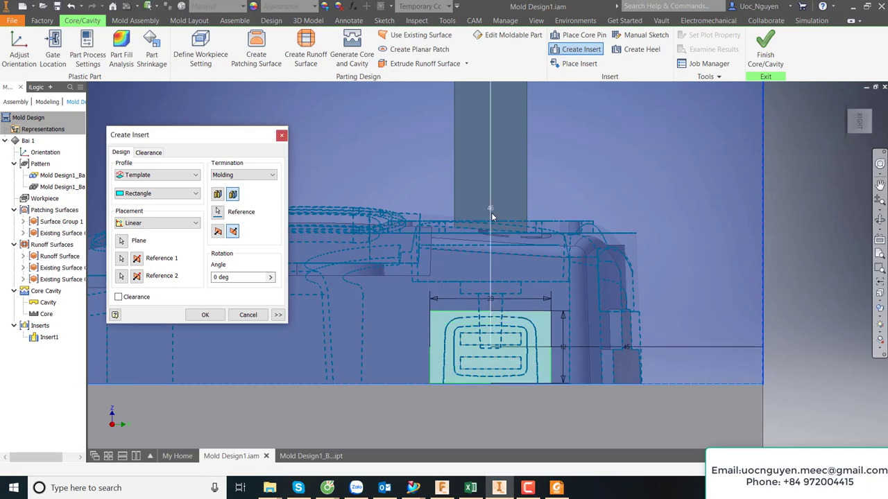
left_click(491, 209)
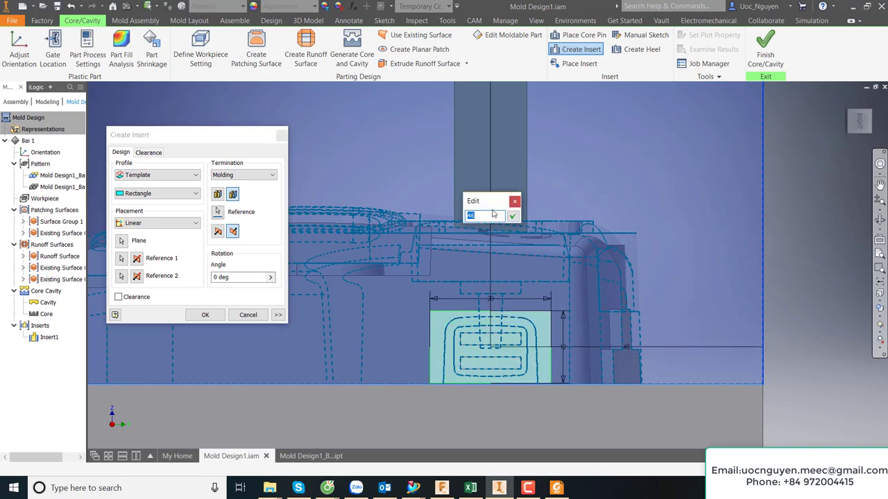
key("Return")
scroll(548, 285, "down", 3)
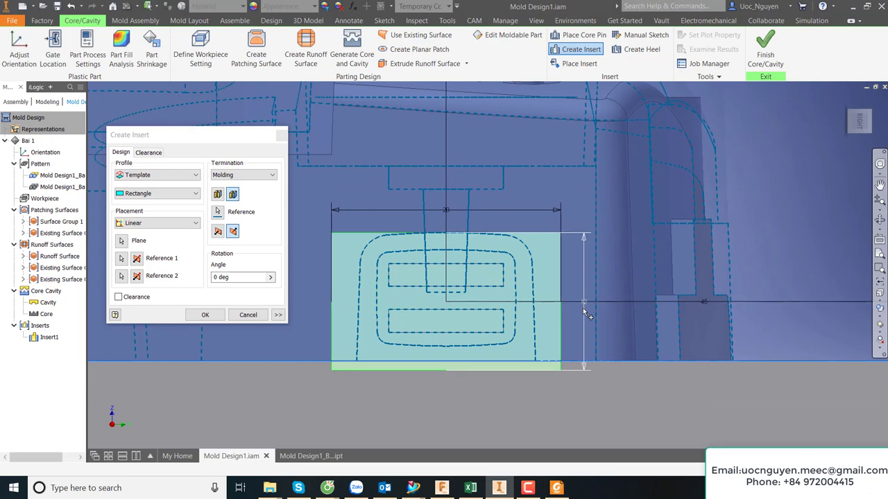
Step: Set the insert height to 14 mm and return the position offset to 46 mm
left_click(584, 314)
type("1")
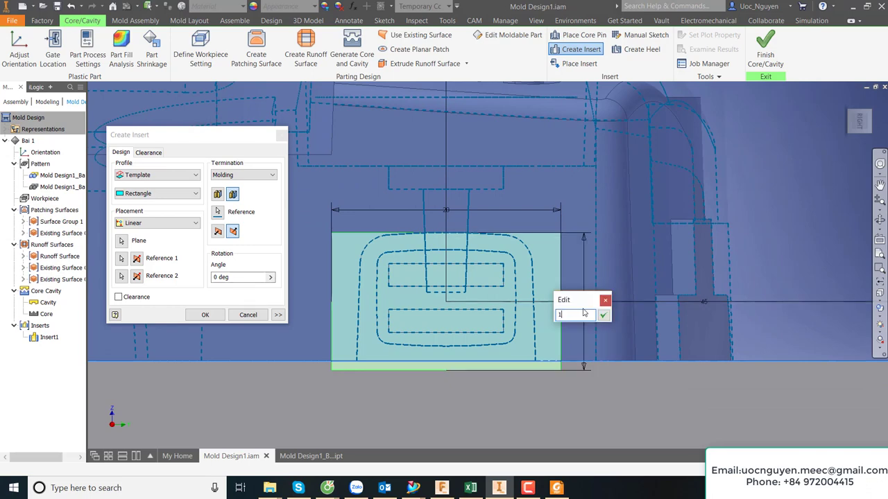
type("4")
key("Return")
middle_click_drag(406, 288, 431, 336)
left_click(473, 95)
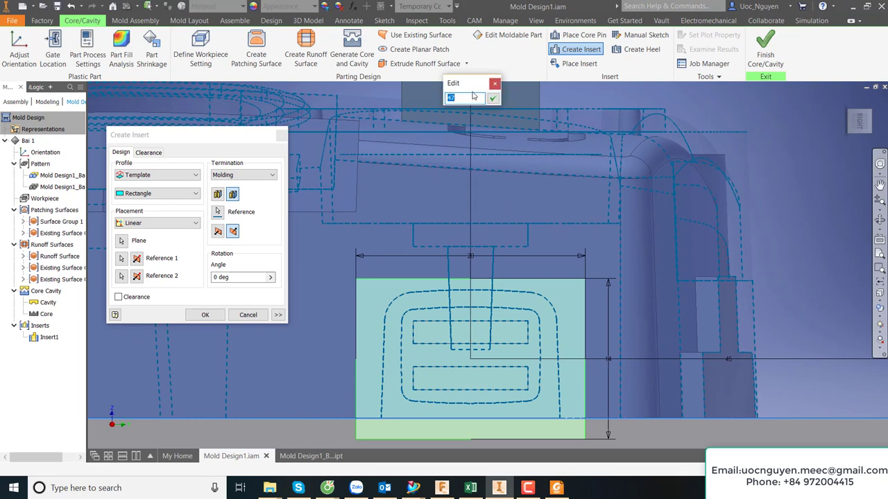
key("Return")
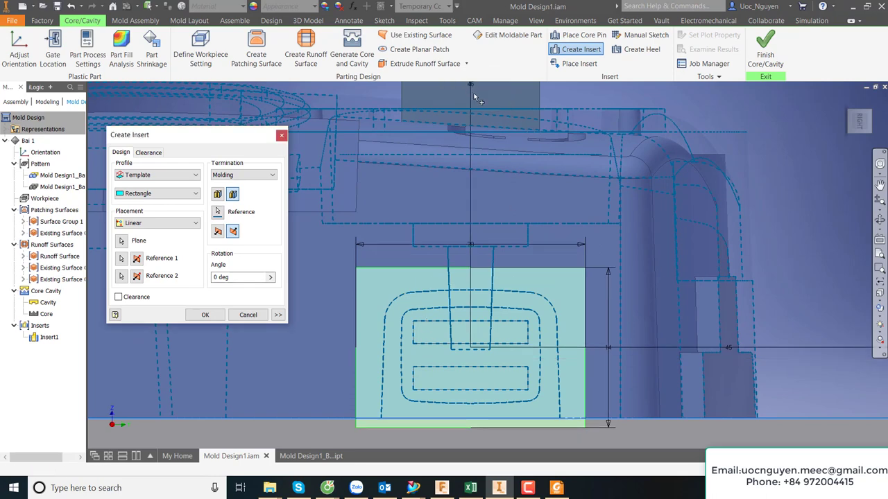
scroll(534, 280, "up", 3)
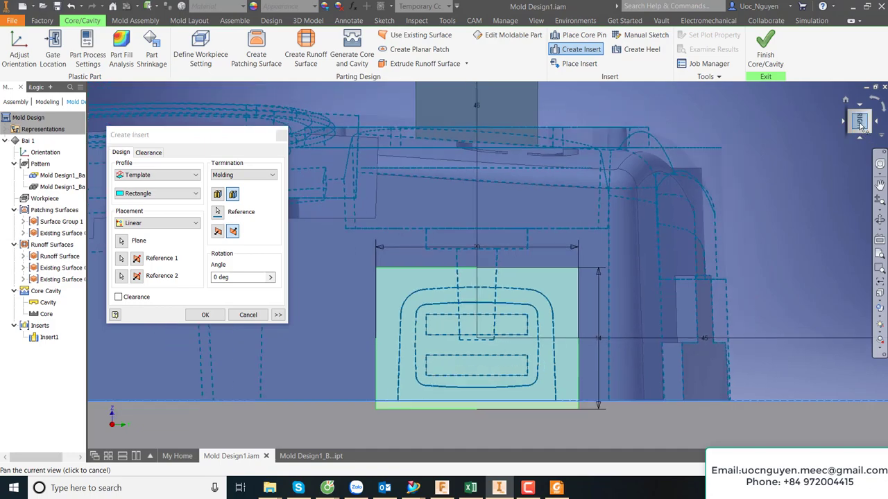
scroll(534, 281, "up", 6)
scroll(514, 274, "down", 5)
scroll(514, 274, "down", 2)
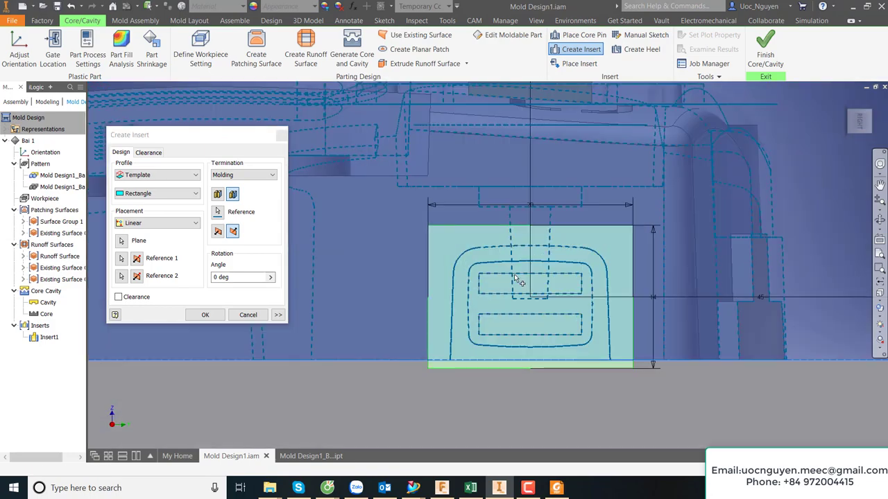
scroll(514, 274, "up", 2)
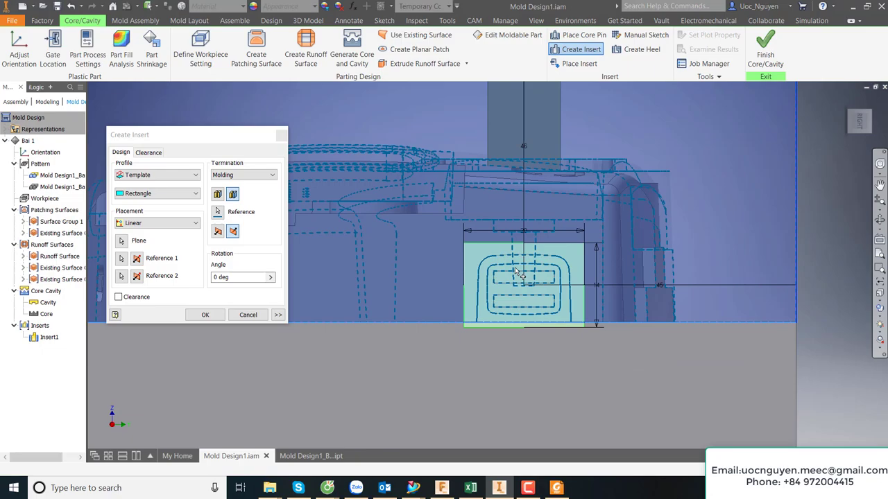
key("F6")
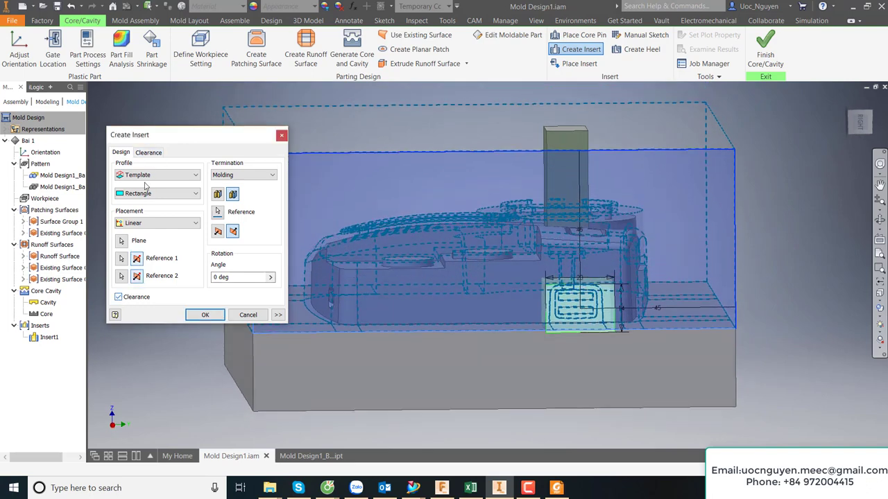
left_click(148, 152)
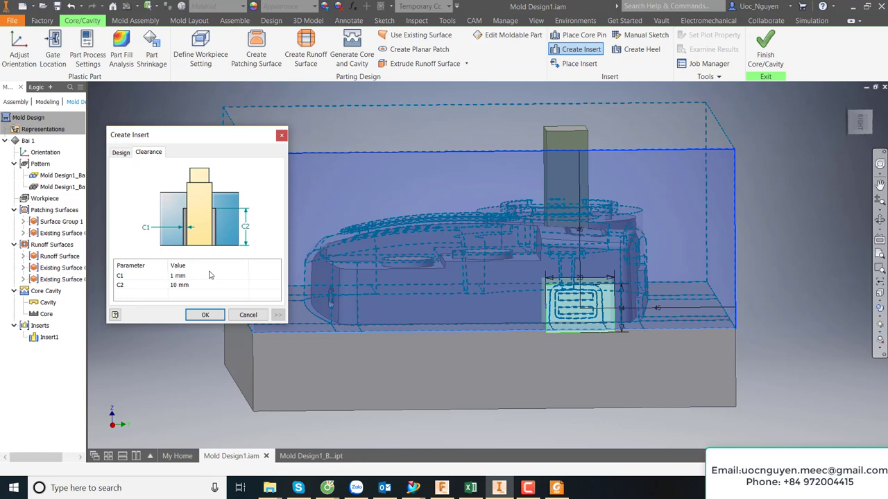
left_click(122, 153)
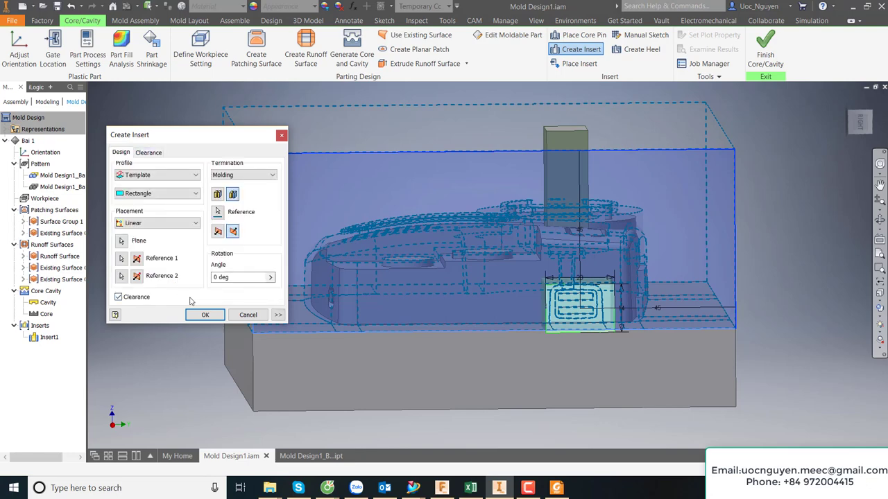
left_click(132, 297)
middle_click_drag(626, 328, 604, 334)
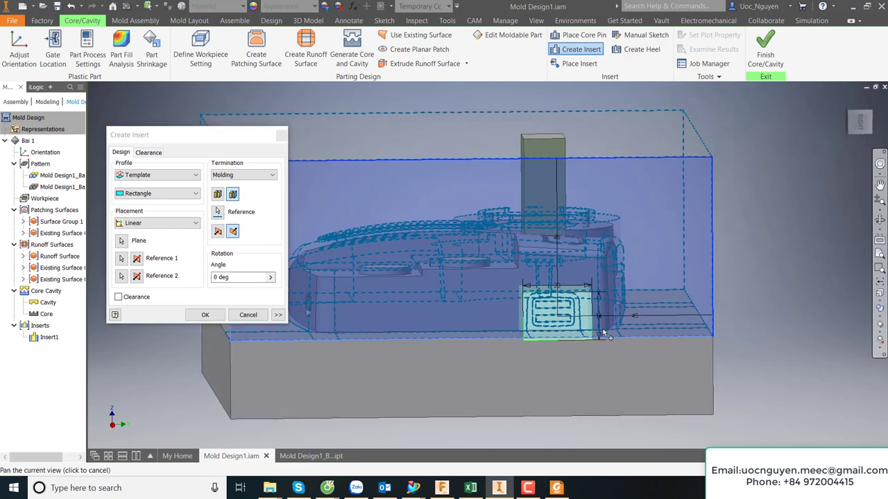
key("F5")
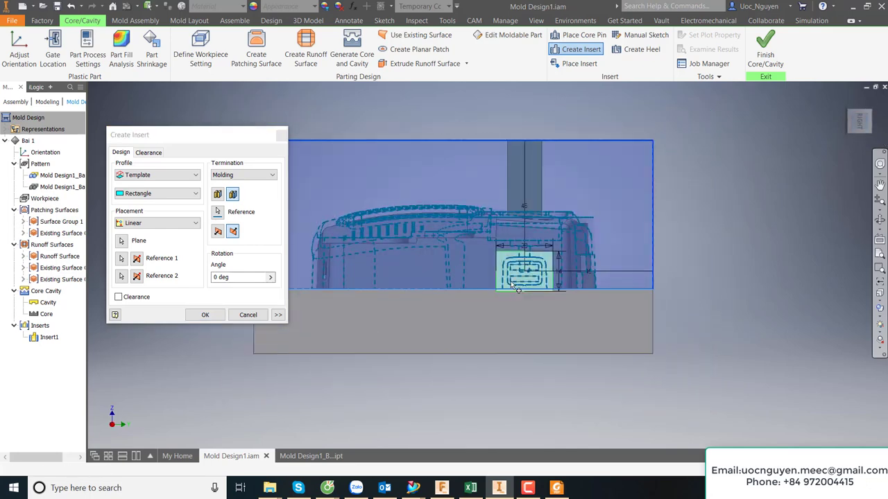
scroll(513, 285, "up", 5)
scroll(423, 319, "down", 1)
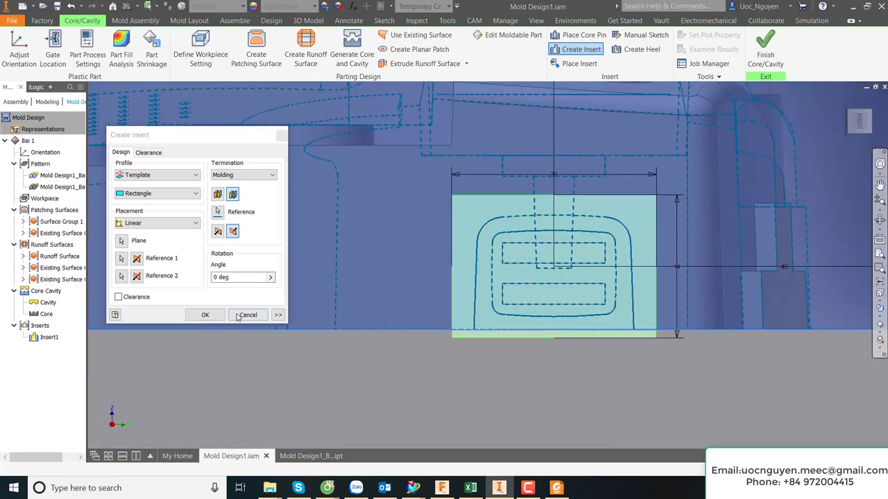
Step: Confirm Create Insert so Insert2 is added alongside Insert1 in the mold
left_click(523, 261)
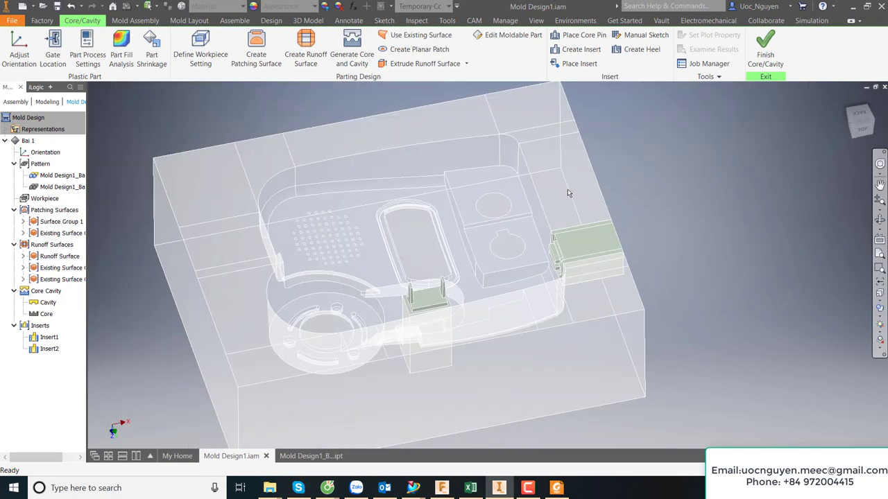
right_click(567, 189)
key("Escape")
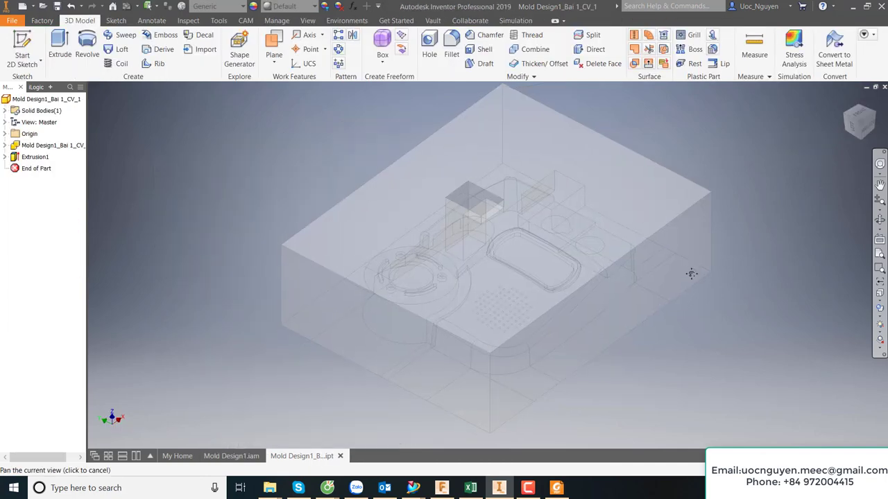
Step: Inspect the cavity part from face-on and tilted views, then return to Mold Design1.iam
key("F6")
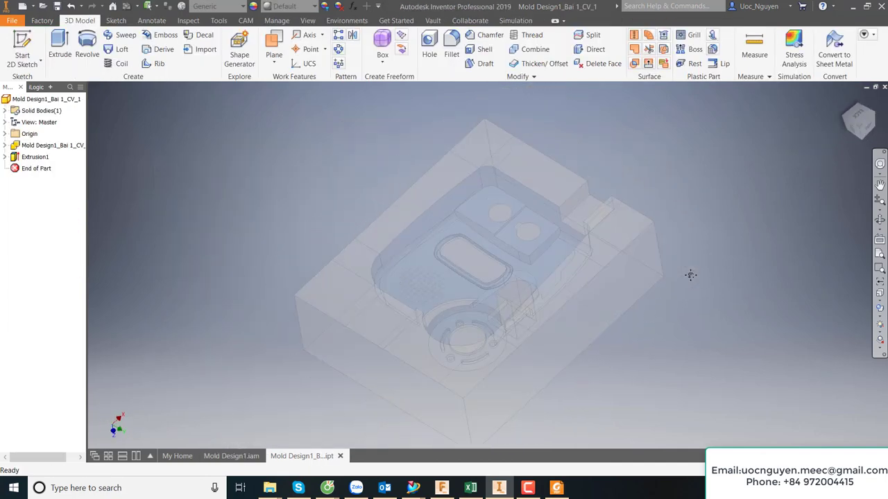
left_click(690, 275)
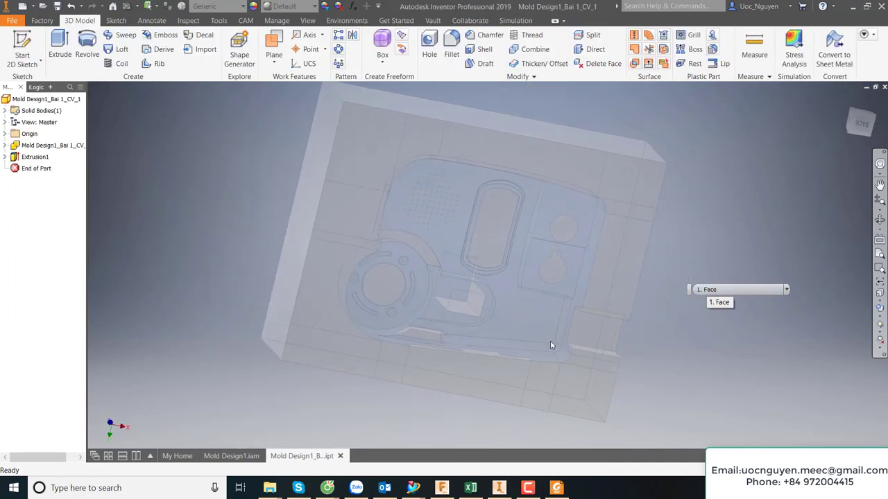
middle_click_drag(550, 345, 605, 357, "shift")
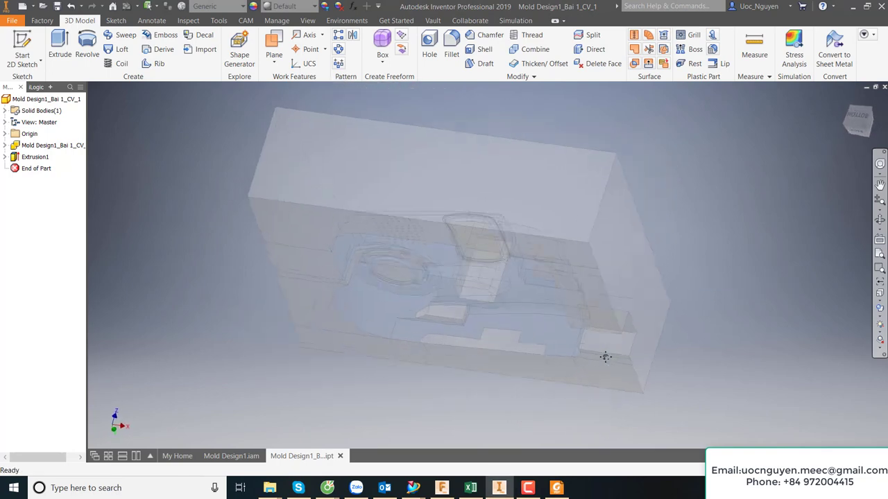
key("F6")
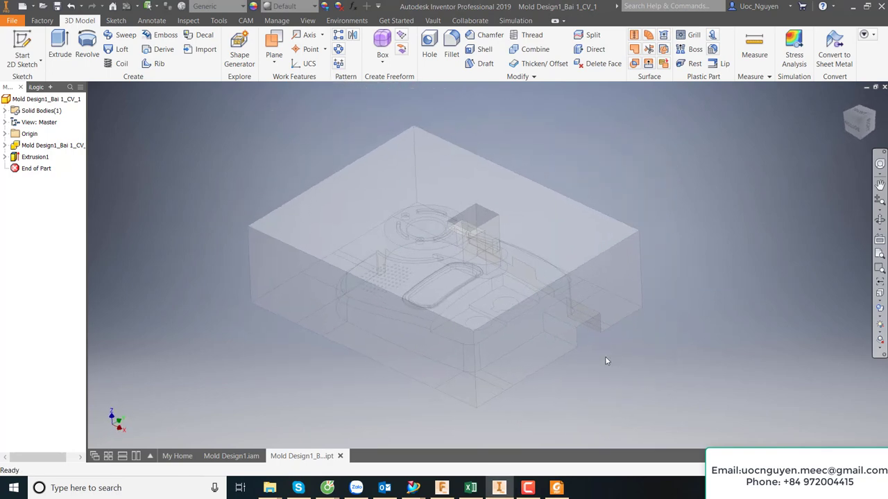
left_click(239, 455)
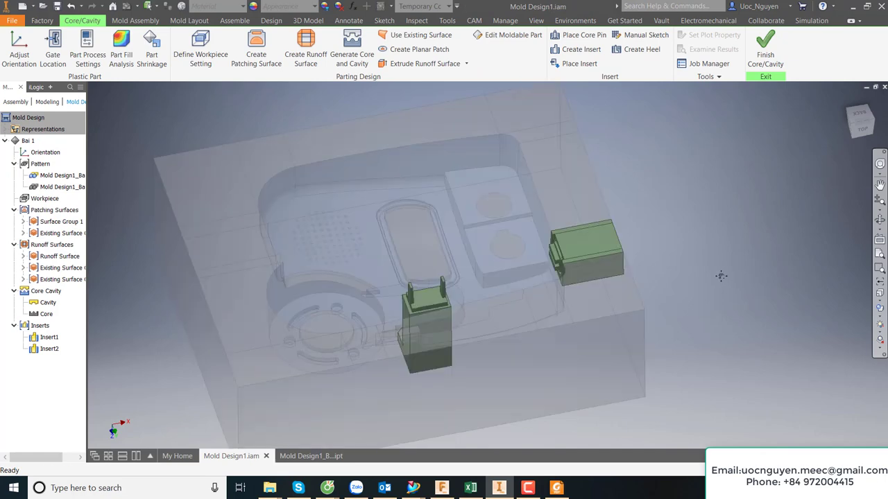
Step: Step through previous views to inspect both green inserts from top and side angles
key("F5")
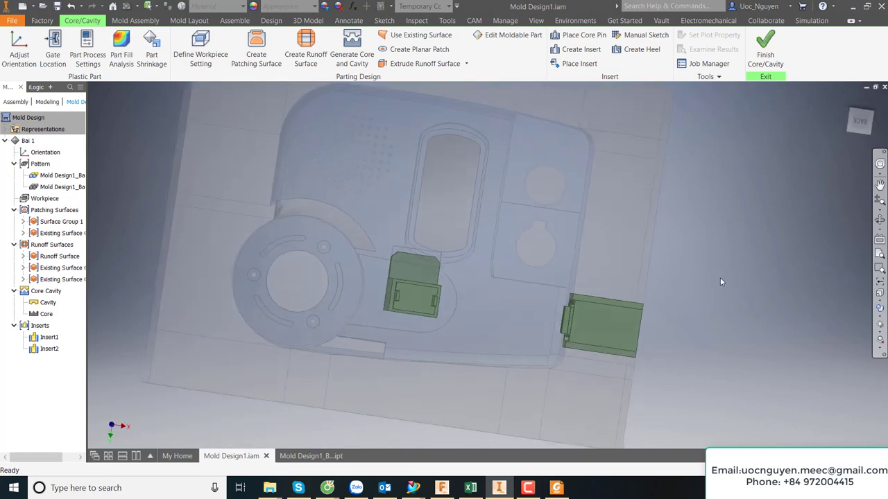
key("F5")
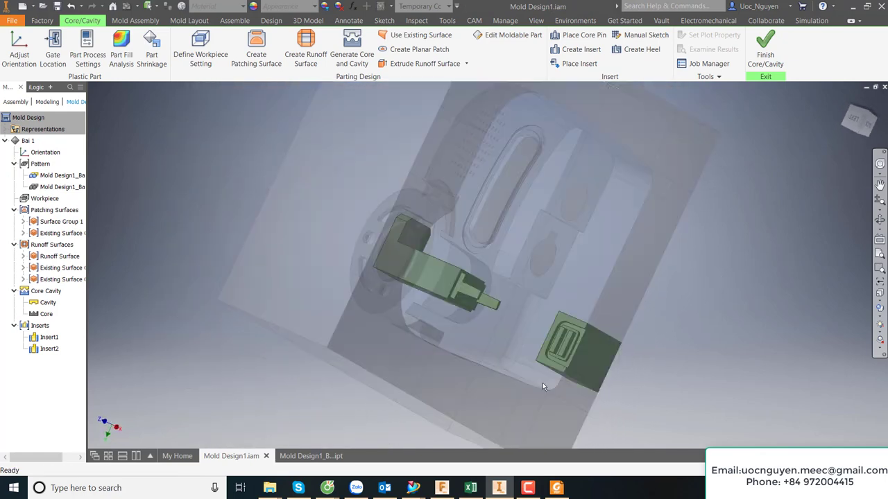
key("F5")
key("F5")
key("F5")
key("F5")
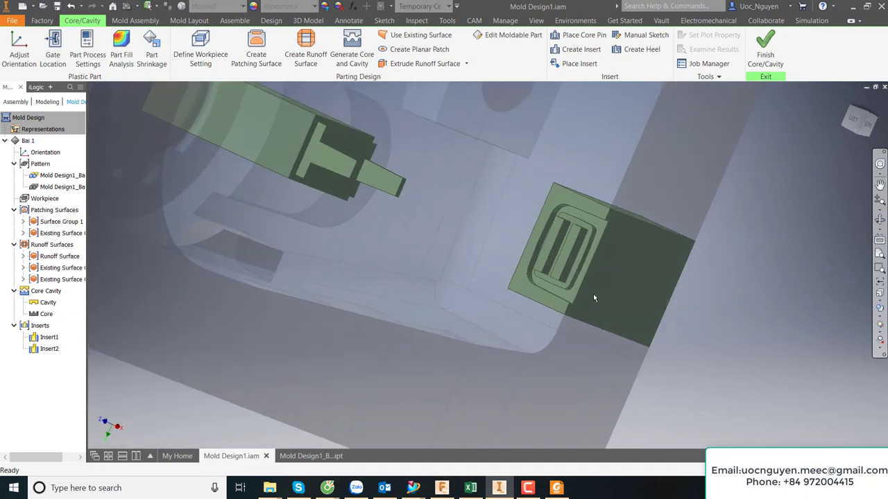
key("F5")
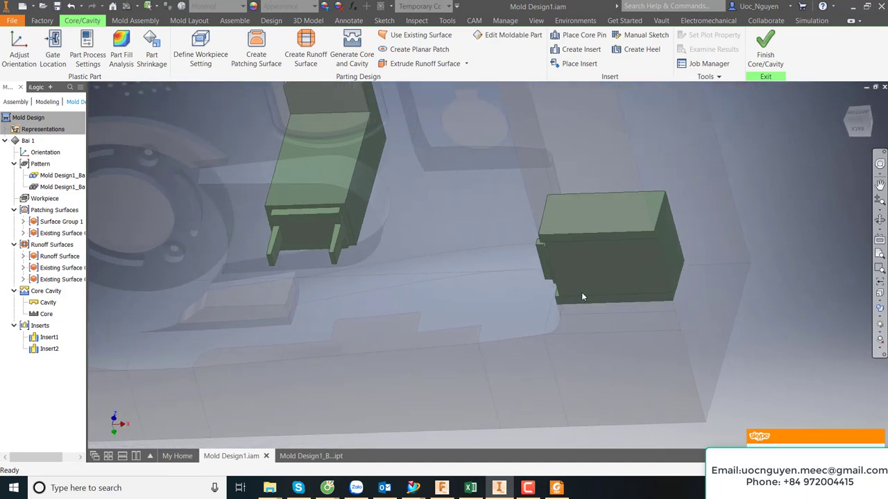
key("F5")
key("F5")
key("F5")
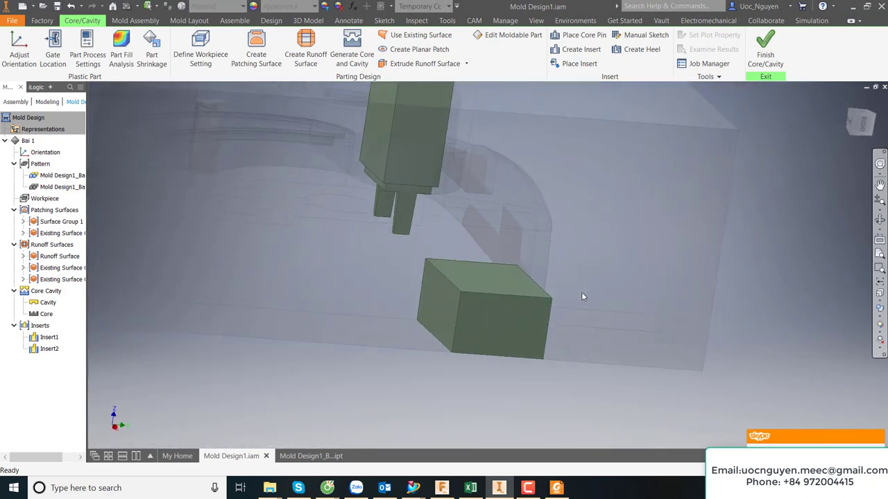
key("F5")
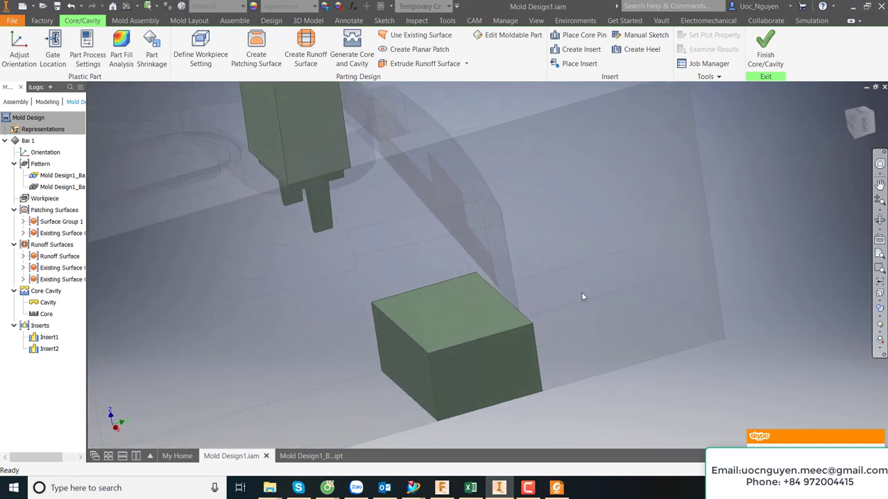
key("F5")
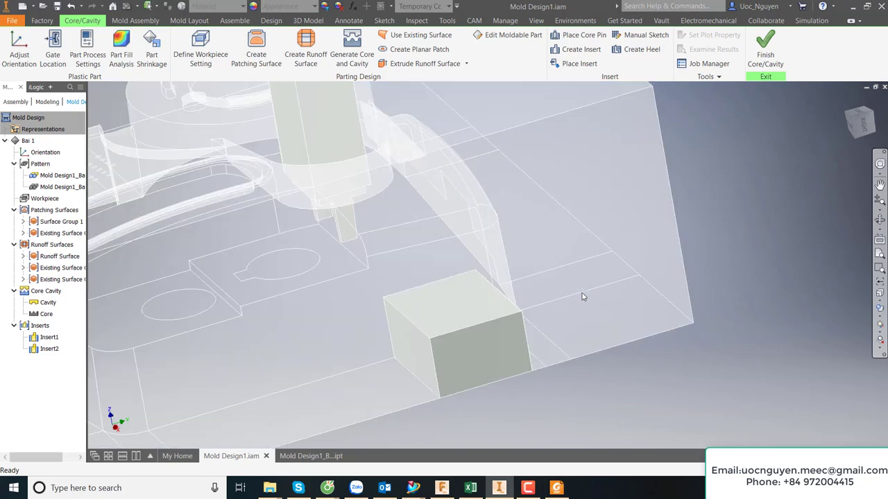
Step: Zoom out and reopen Insert2's definition with Edit Feature
scroll(466, 373, "down", 1)
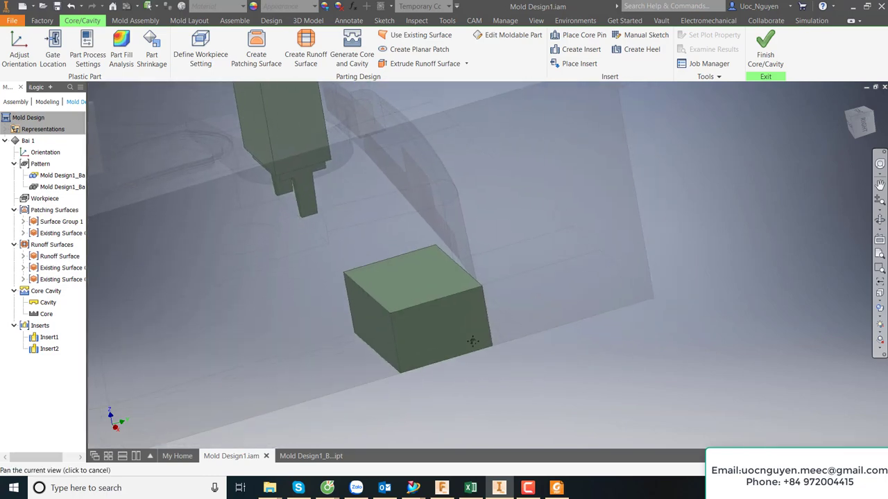
scroll(485, 359, "down", 4)
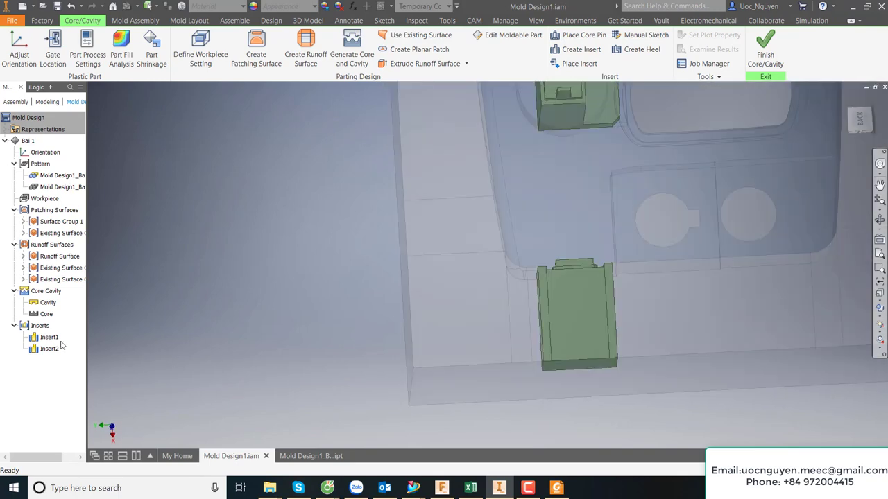
right_click(41, 347)
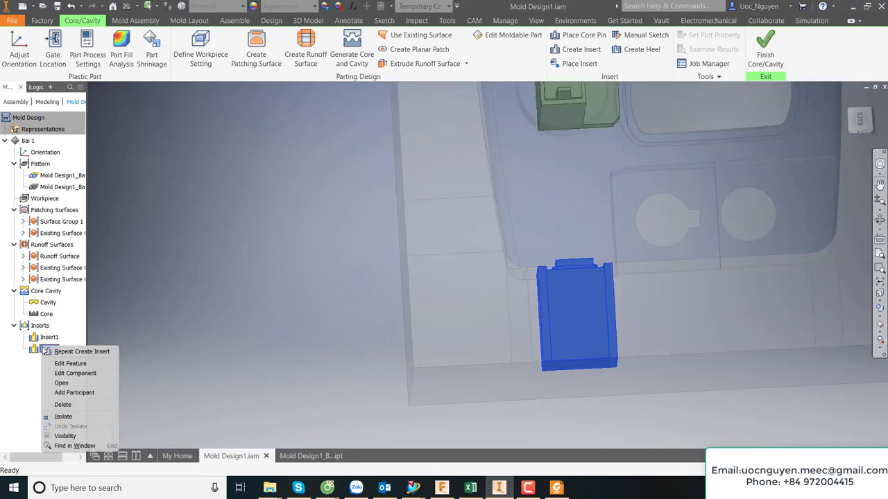
left_click(64, 365)
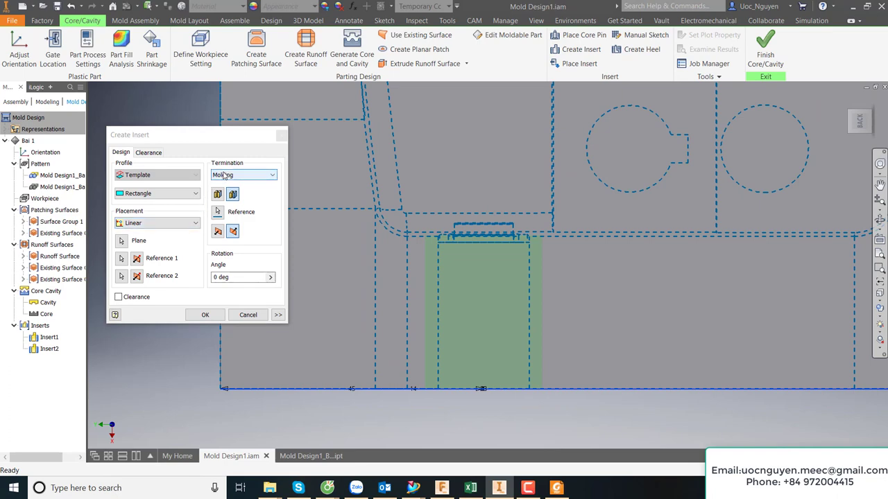
Step: Check Insert2's Molding termination, clearance values and extra settings, then cancel without changes
left_click(224, 176)
left_click(230, 140)
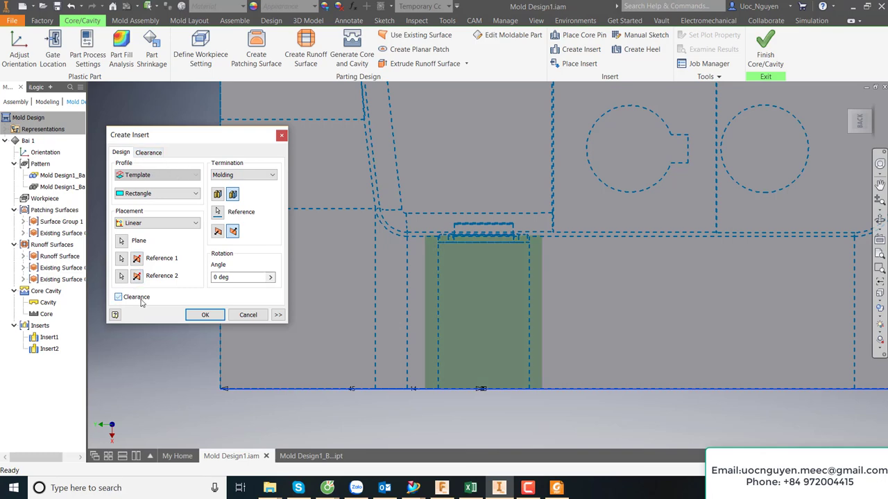
left_click(149, 155)
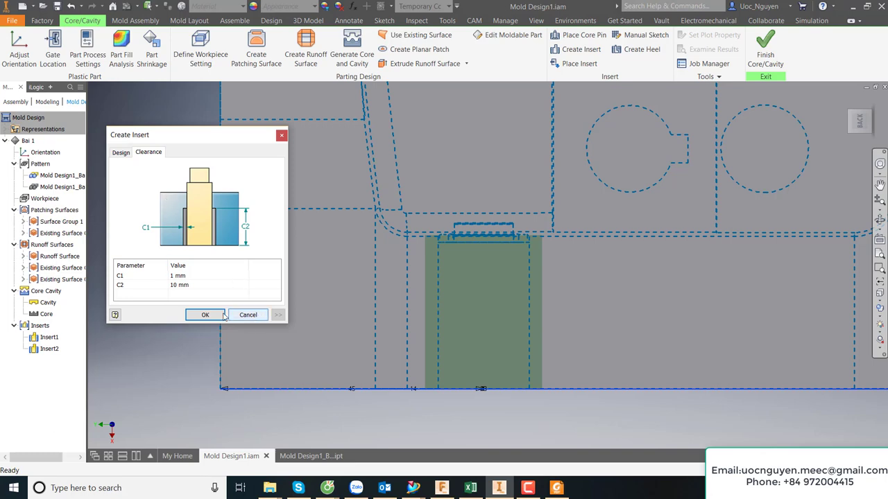
left_click(122, 153)
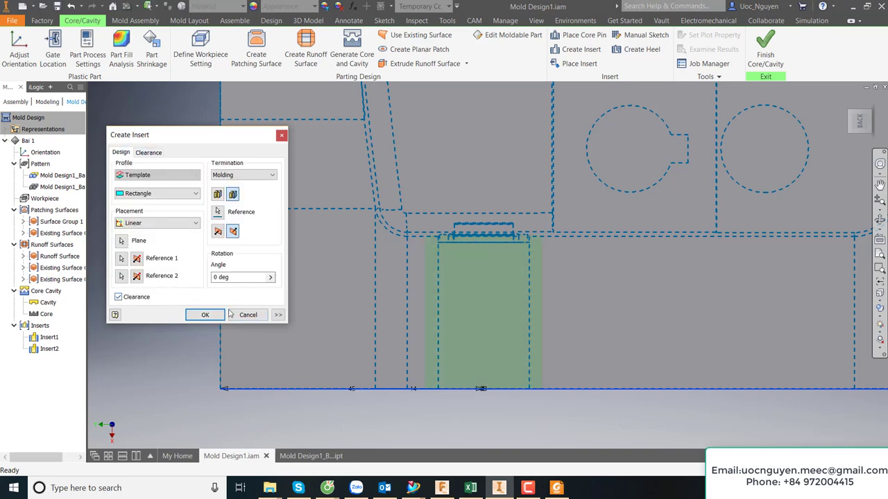
left_click(277, 315)
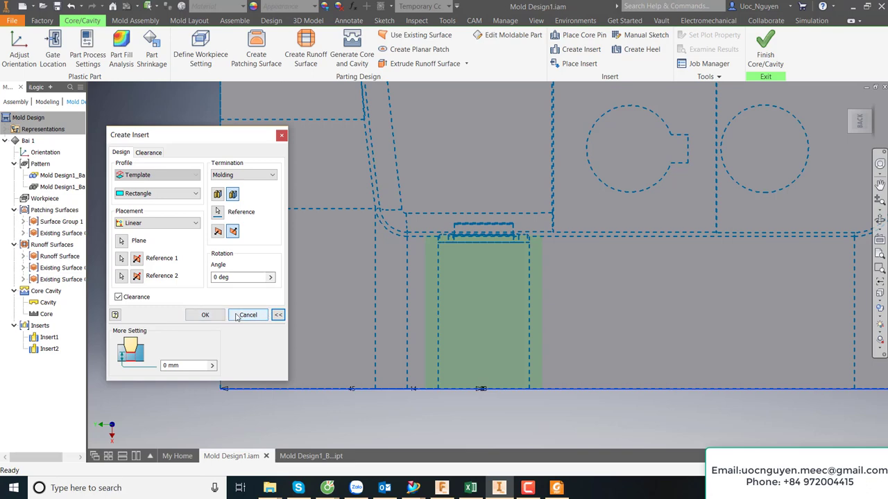
left_click(237, 316)
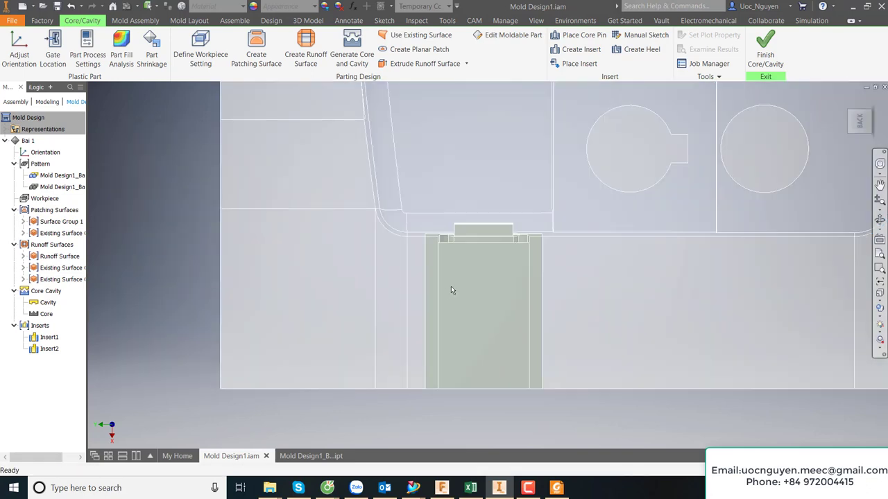
Step: Open Insert2 as its own part and inspect the rectangular block from several views
key("F6")
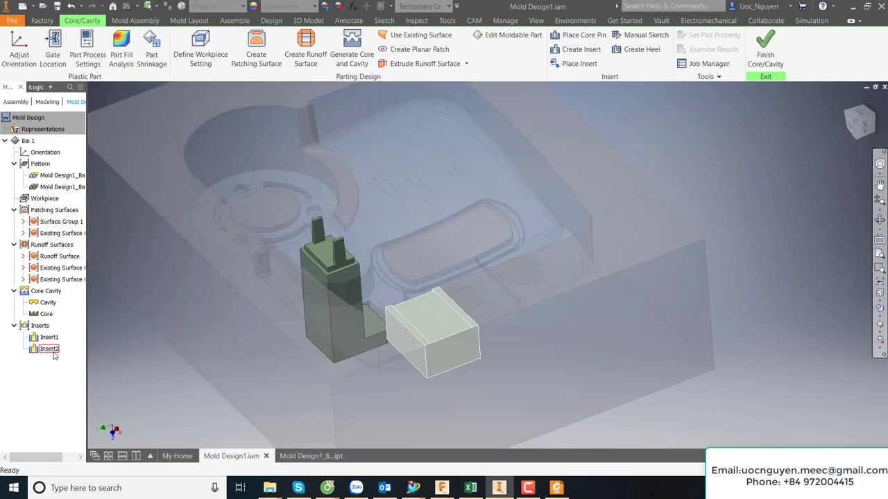
right_click(53, 351)
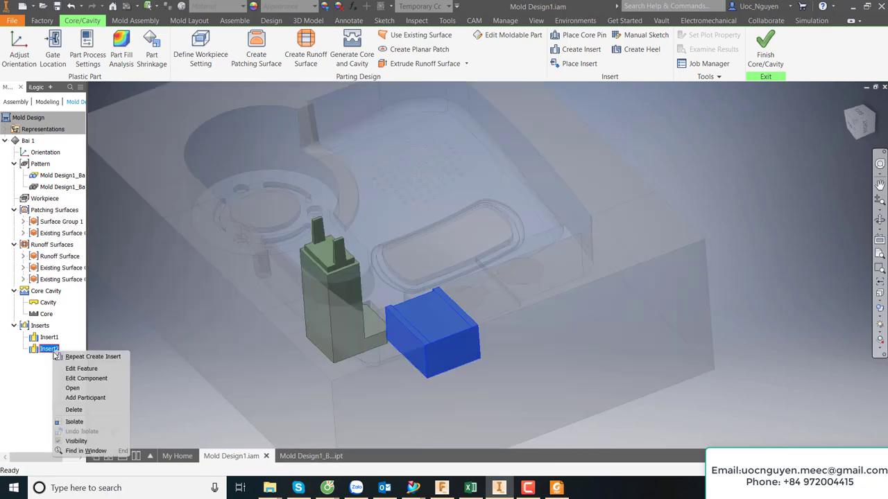
left_click(85, 378)
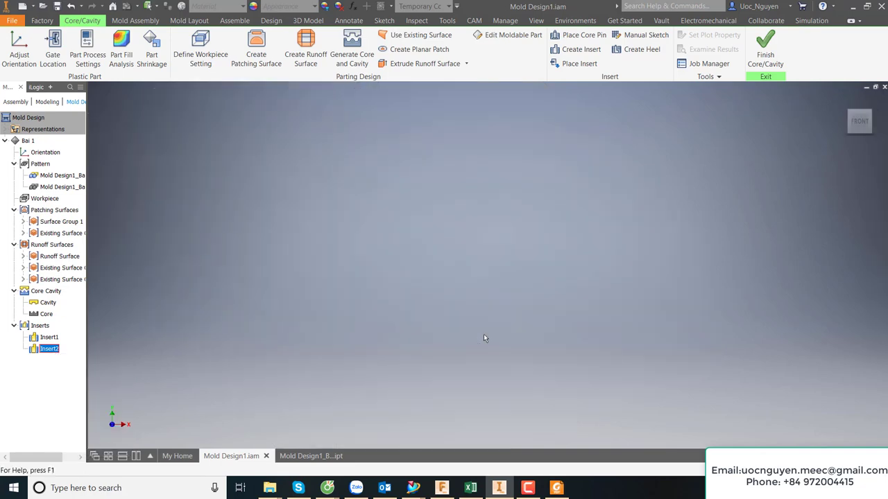
key("F6")
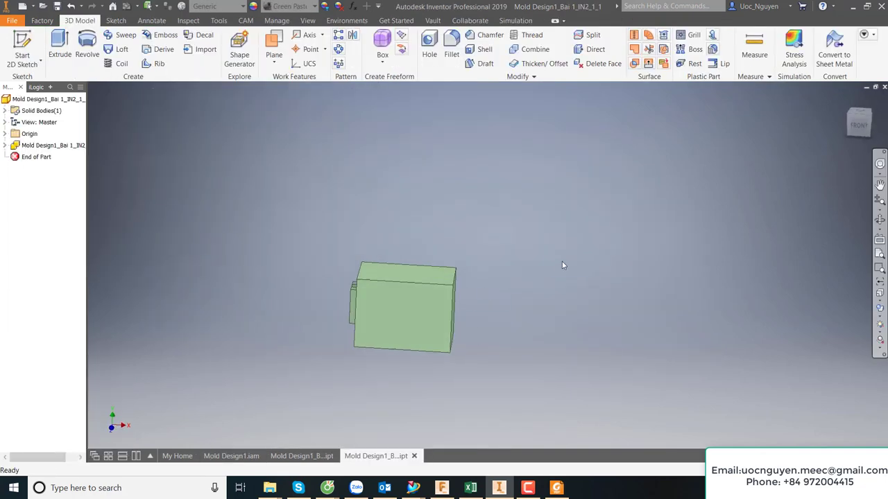
scroll(537, 245, "up", 5)
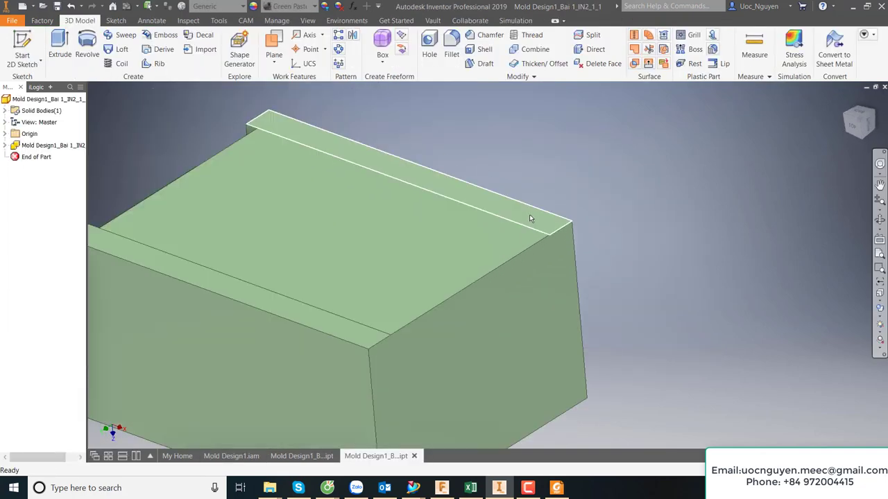
middle_click_drag(529, 214, 596, 282, "shift")
key("F5")
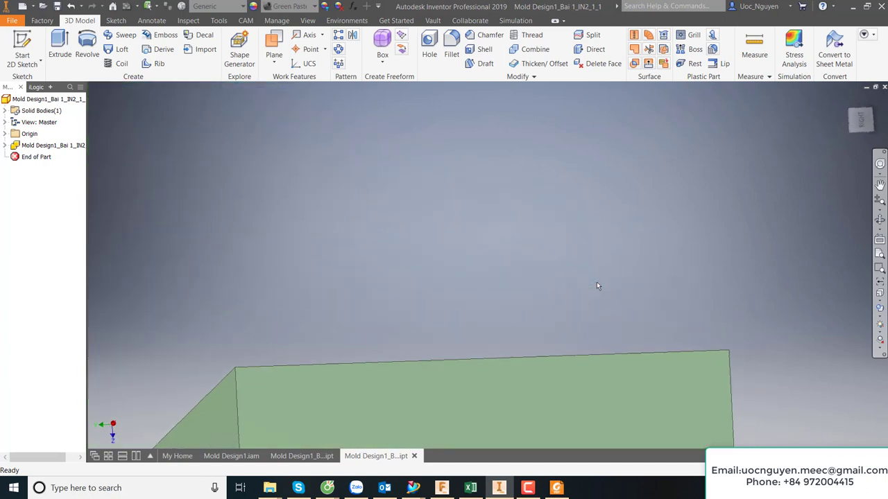
key("F5")
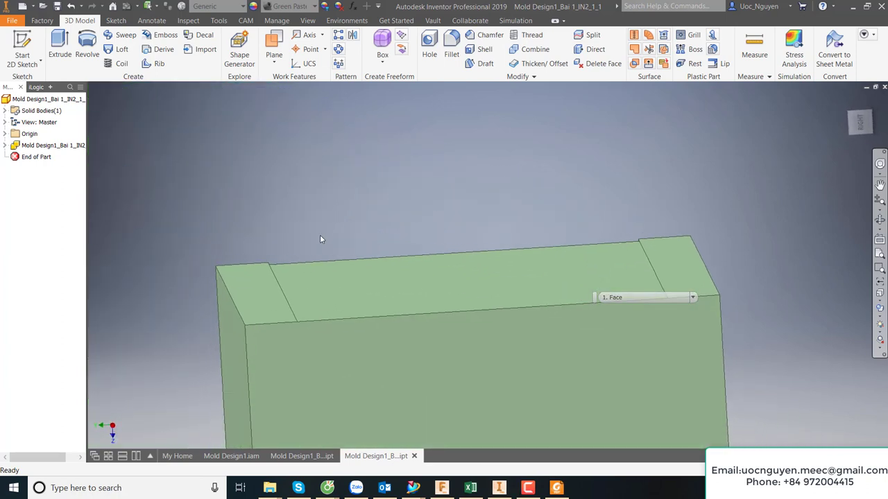
key("F5")
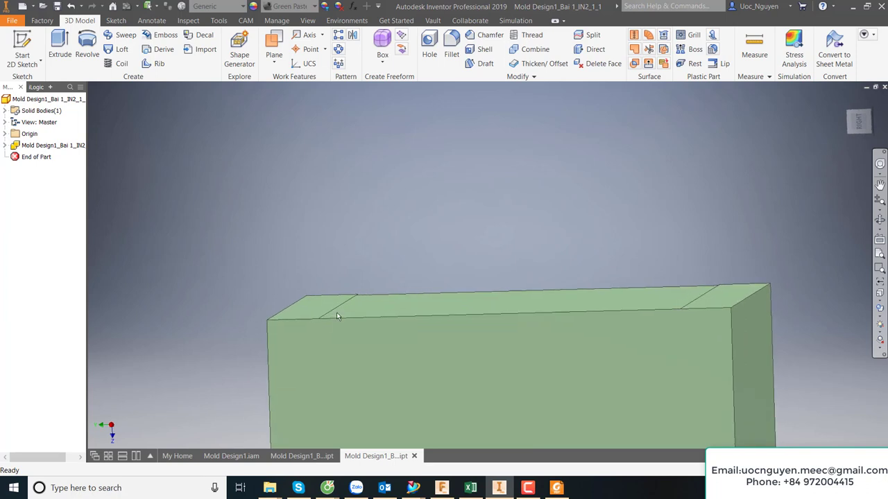
key("F5")
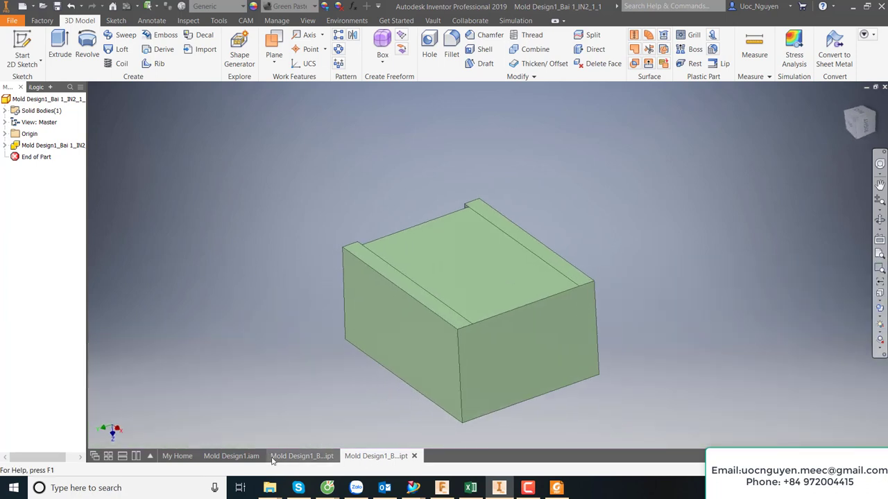
Step: Compare the Mold Design1 assembly with the Insert2 block, ending on the insert part's home view
left_click(231, 455)
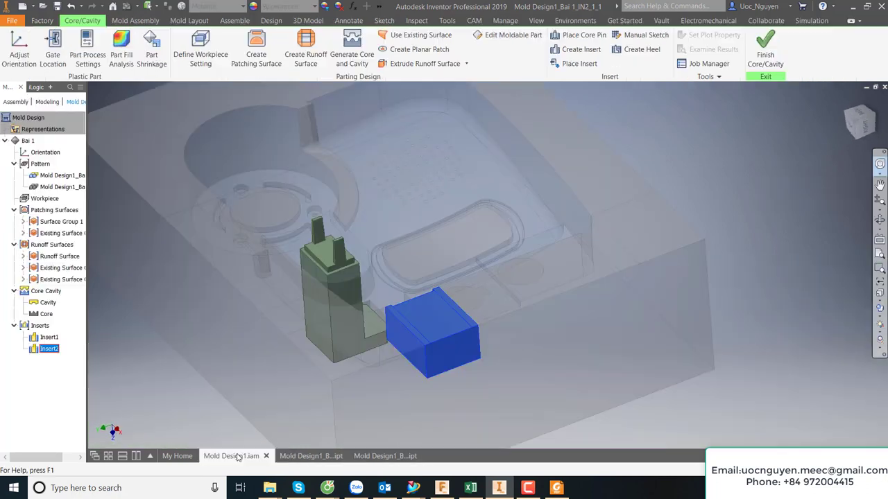
left_click(385, 456)
key("F5")
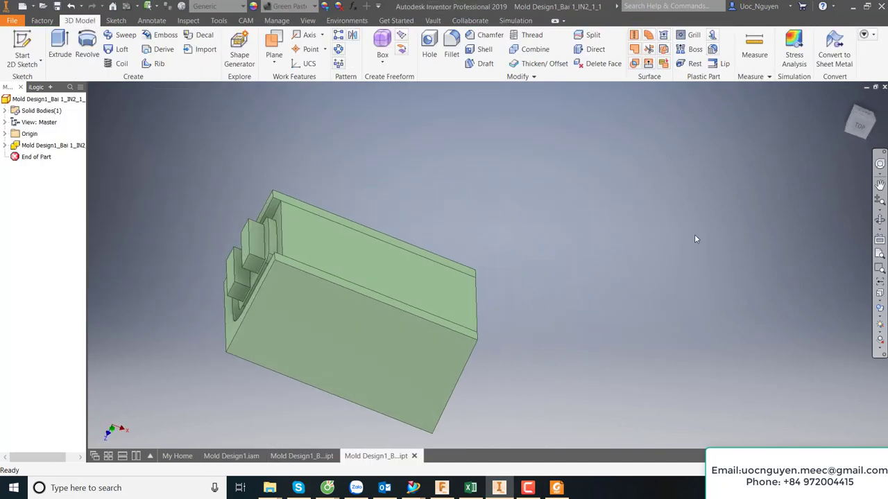
key("F5")
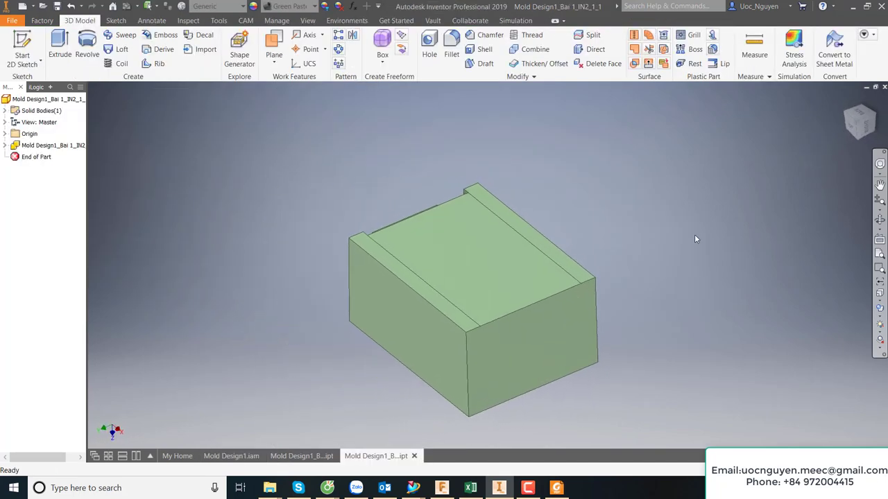
left_click(241, 455)
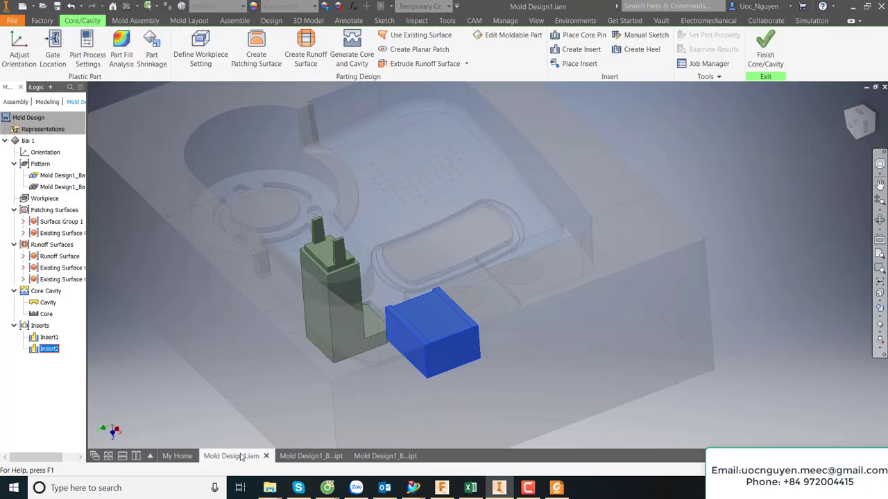
left_click(379, 458)
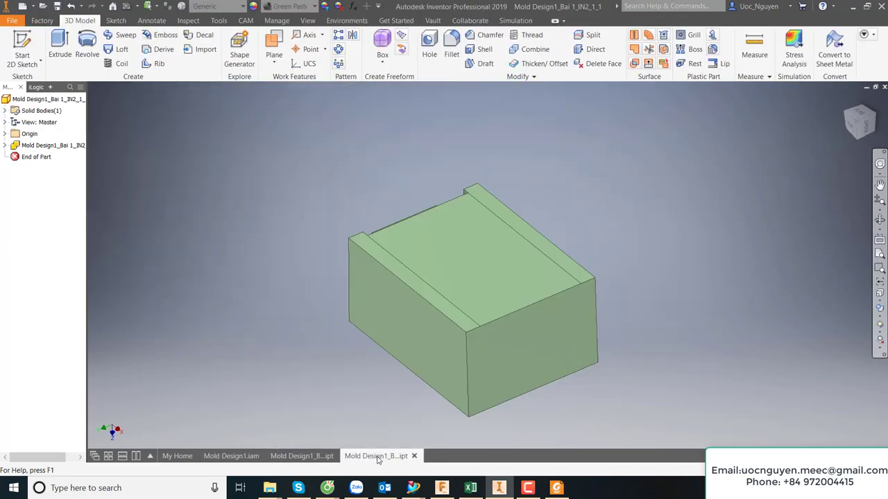
left_click(253, 456)
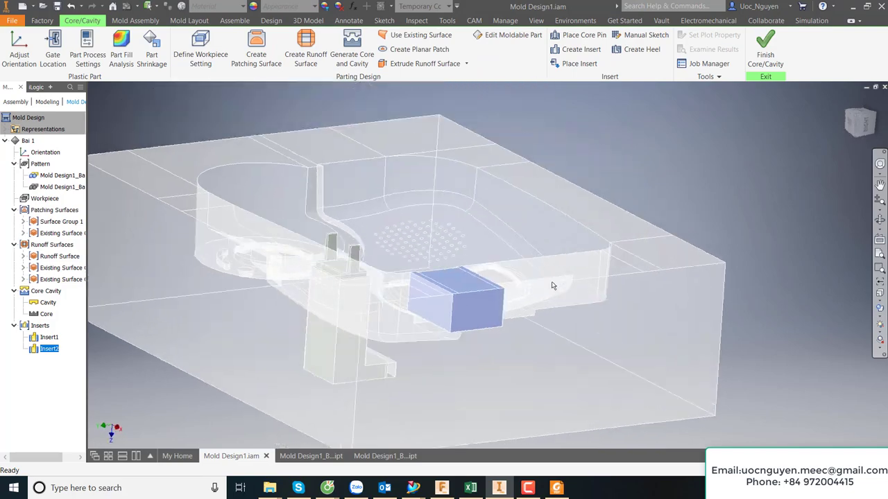
mouse_move(553, 285)
middle_mouse_down("shift")
mouse_move(534, 305)
mouse_move(544, 295)
middle_mouse_up("shift")
scroll(544, 295, "up", 3)
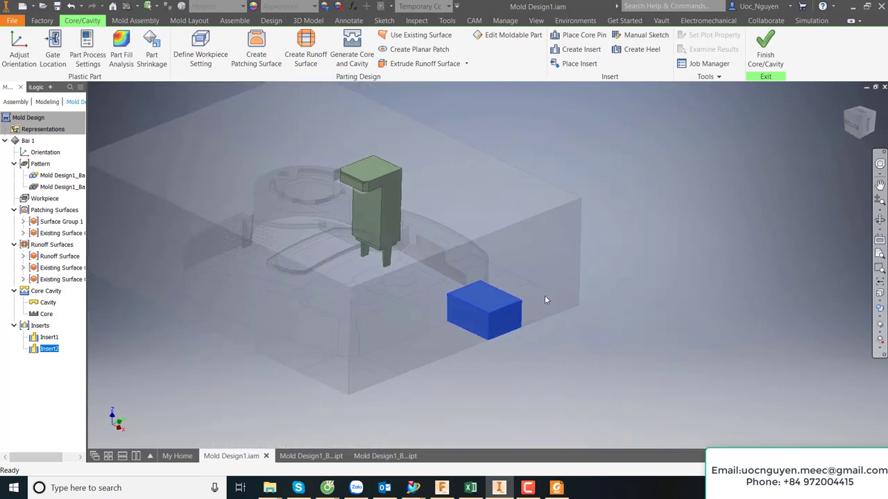
scroll(480, 363, "up", 2)
middle_click_drag(480, 362, 513, 347, "shift")
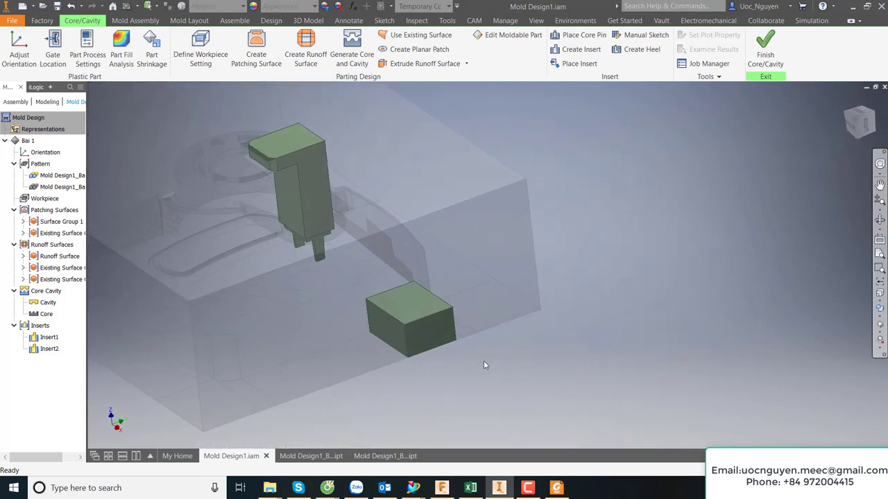
left_click(395, 457)
key("F6")
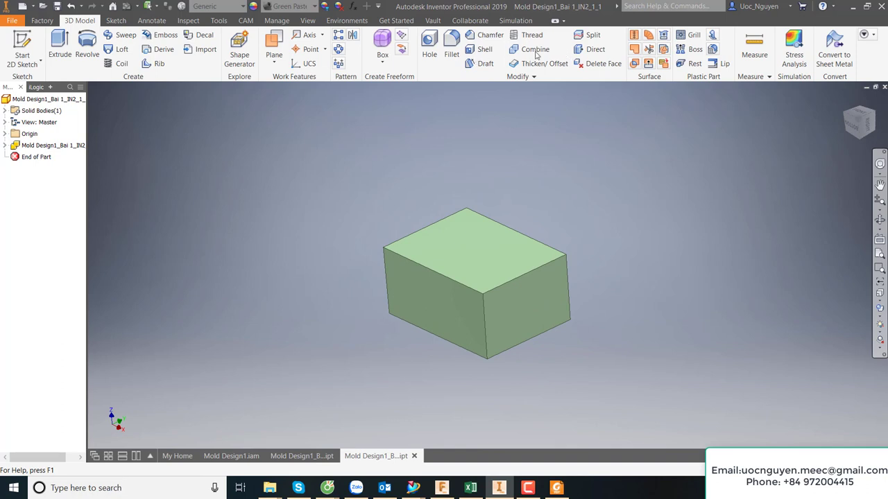
left_click(482, 64)
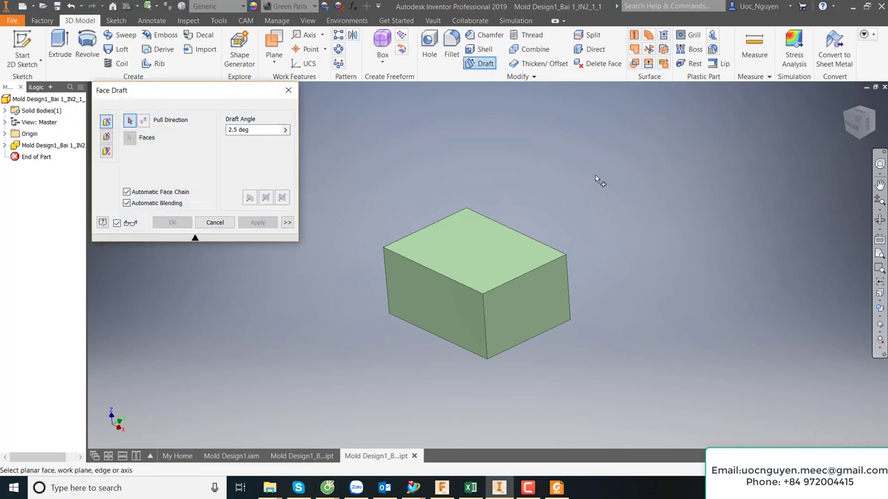
left_click(106, 152)
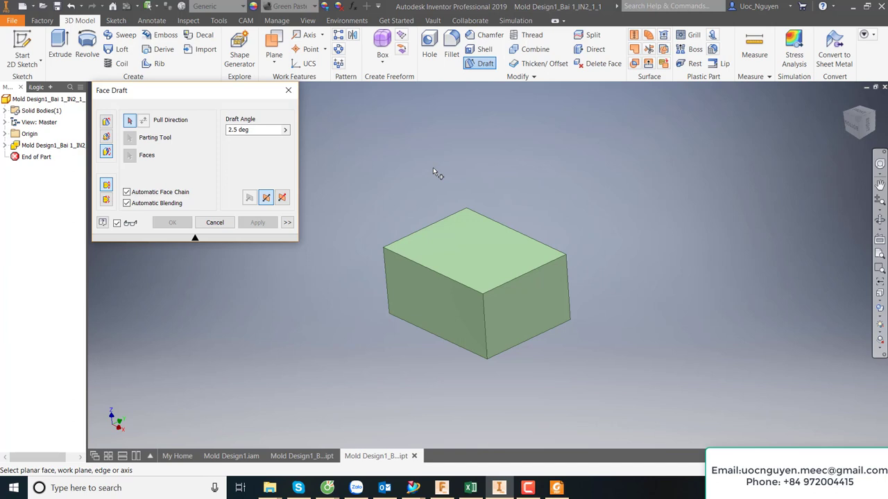
left_click(511, 312)
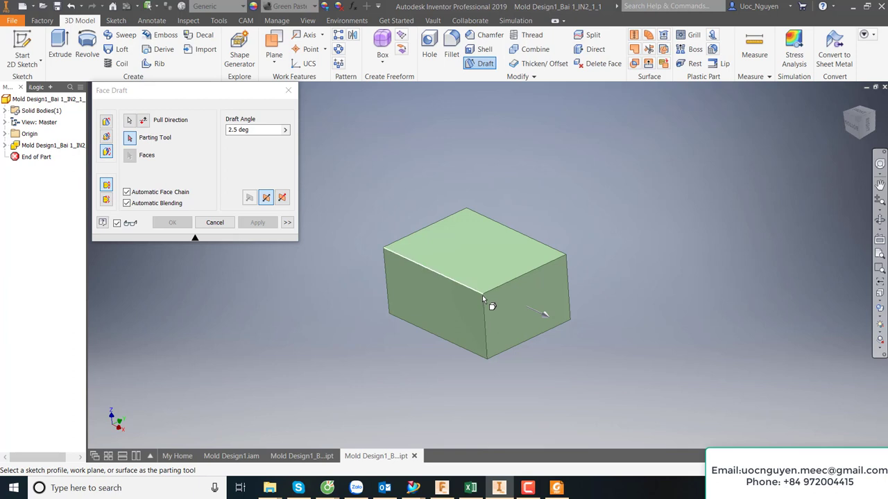
middle_click_drag(482, 295, 482, 295, "shift")
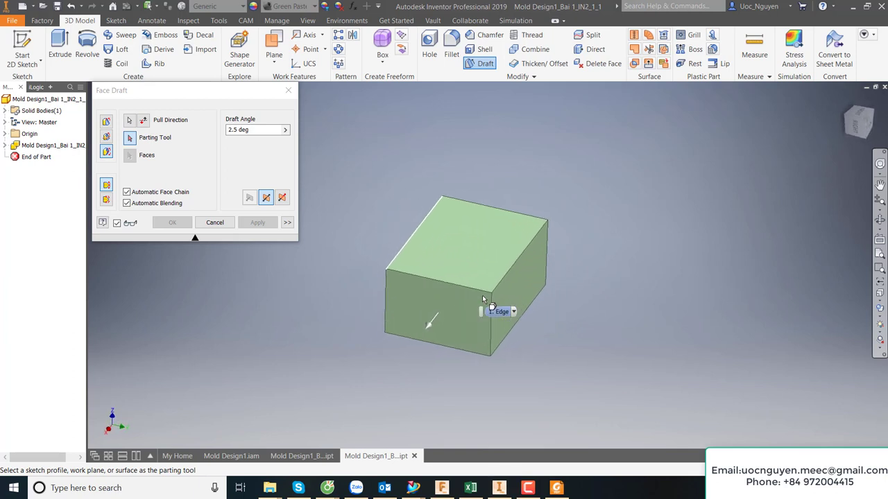
middle_click_drag(482, 295, 445, 286, "shift")
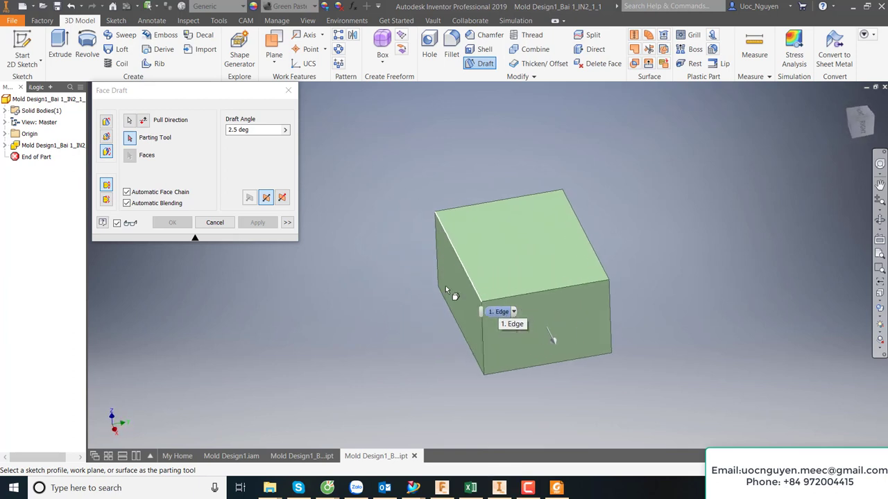
left_click(282, 197)
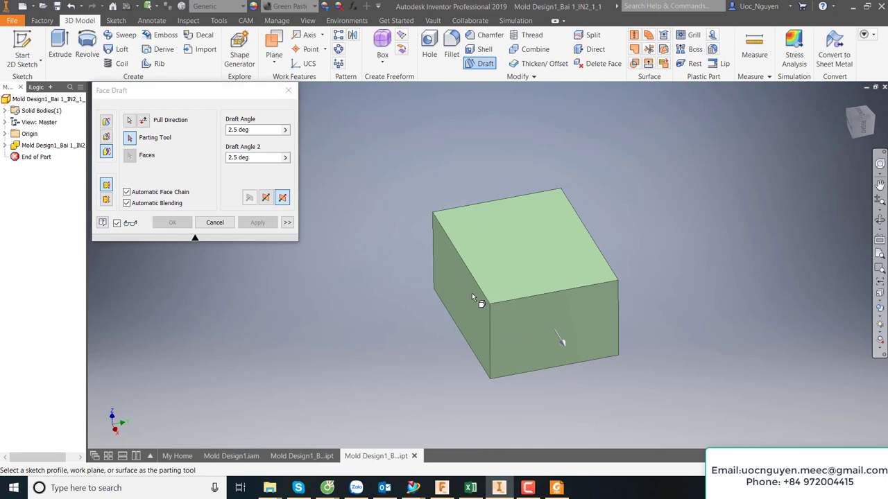
middle_click_drag(472, 293, 450, 285, "shift")
left_click(214, 222)
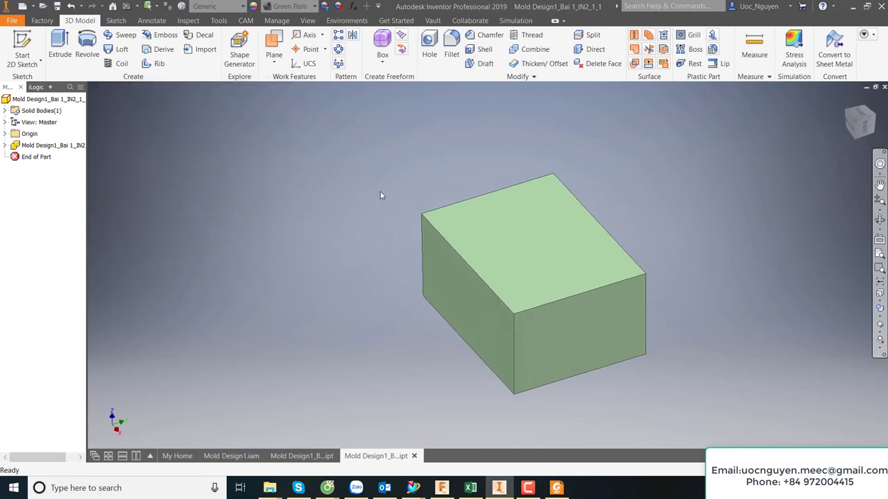
Step: Start a face draft on the insert block with a vertical edge as pull direction and its side face
left_click(481, 63)
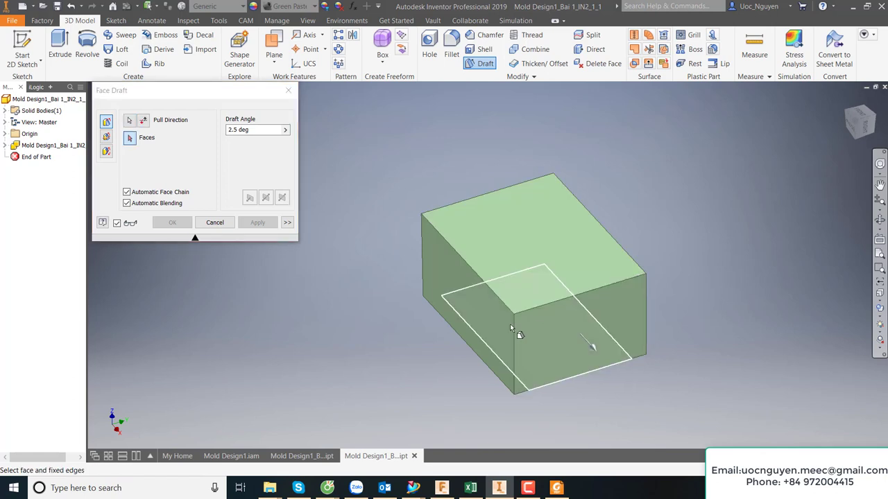
left_click(512, 324)
left_click(495, 324)
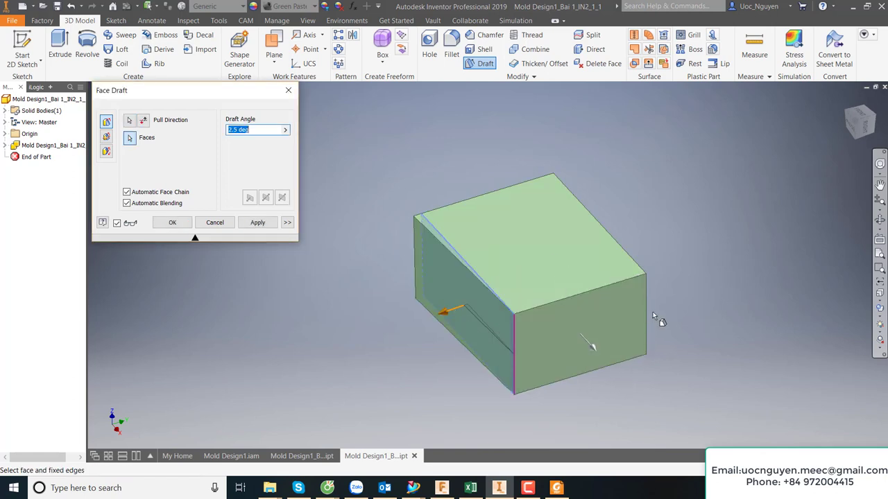
mouse_move(653, 311)
middle_mouse_down("shift")
mouse_move(566, 313)
mouse_move(703, 361)
mouse_move(674, 306)
mouse_move(666, 309)
middle_mouse_up("shift")
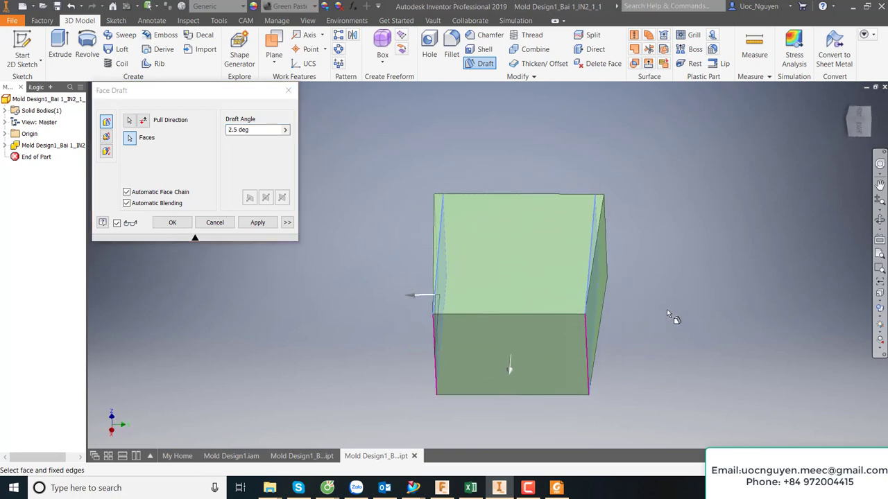
left_click(860, 118)
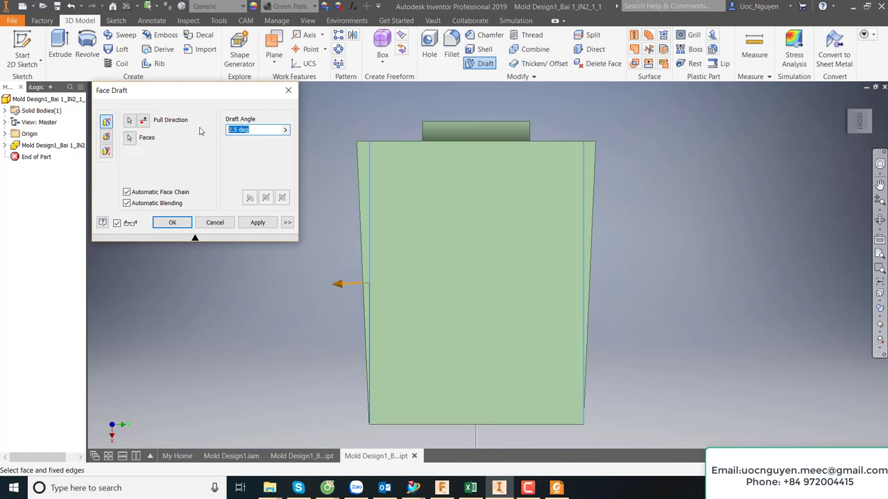
Step: Set the draft angle to -1 deg, check it from the front, and create FaceDraft1
type("-2")
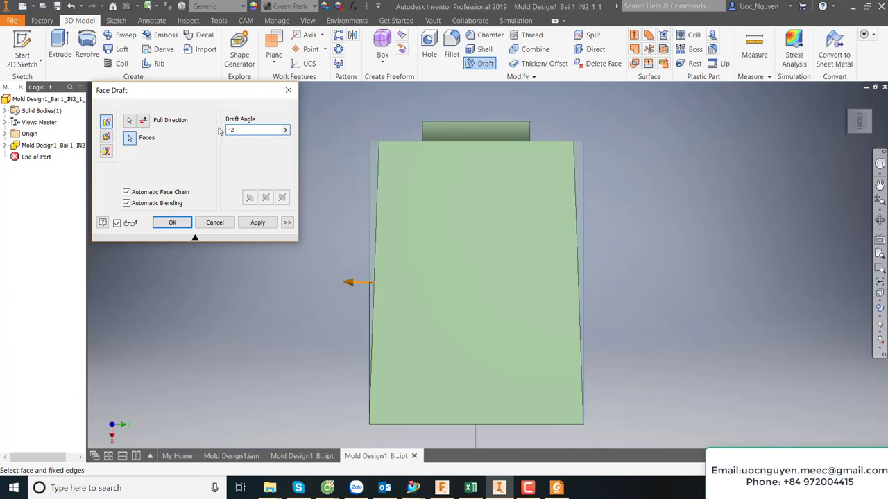
key("F6")
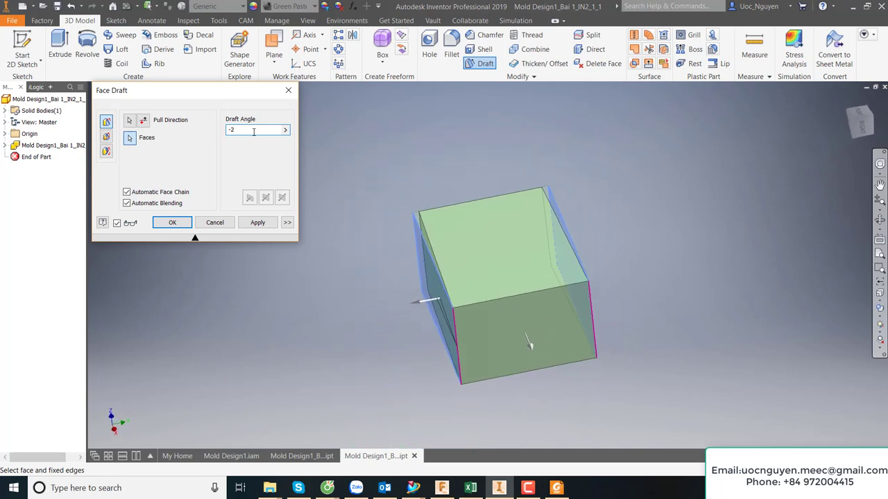
double_click(237, 129)
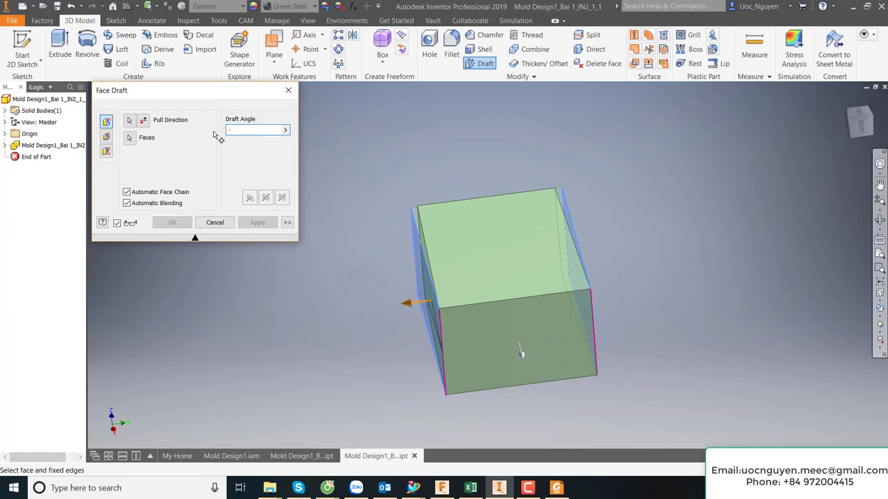
type("0.5")
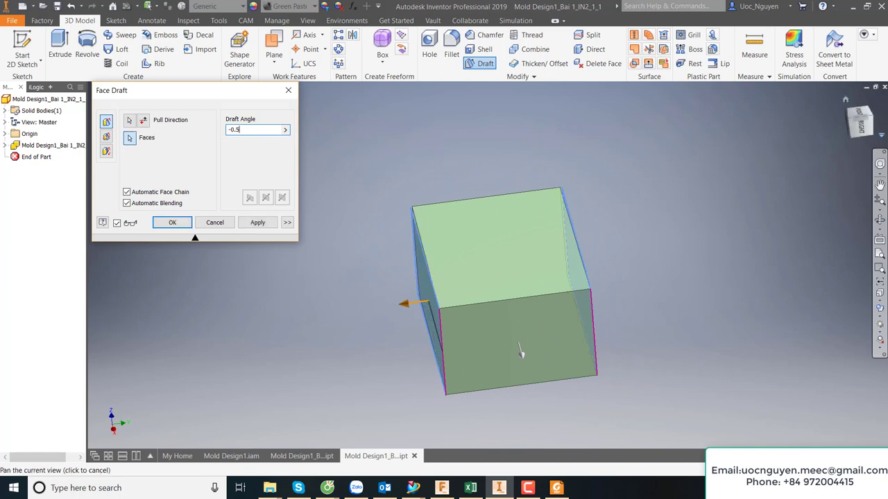
left_click(864, 120)
type("-1")
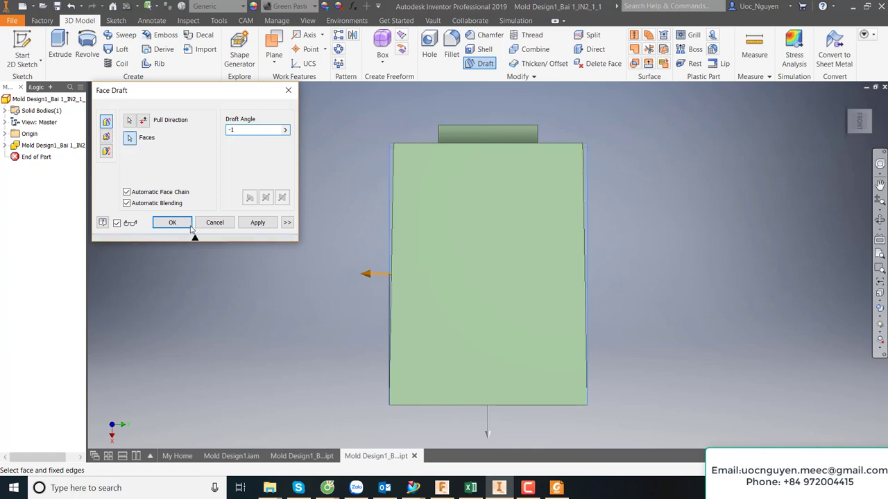
left_click(188, 228)
key("F6")
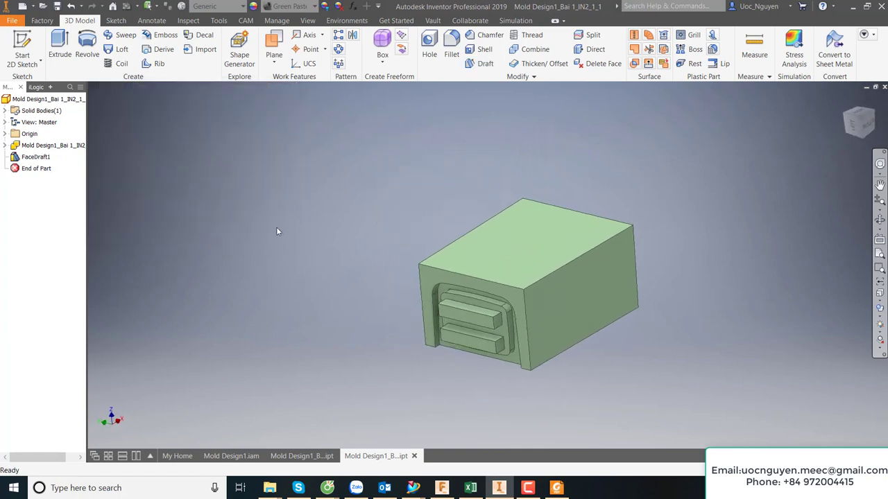
left_click(298, 456)
Step: Start a face draft on the cavity block and set its pull direction
key("F6")
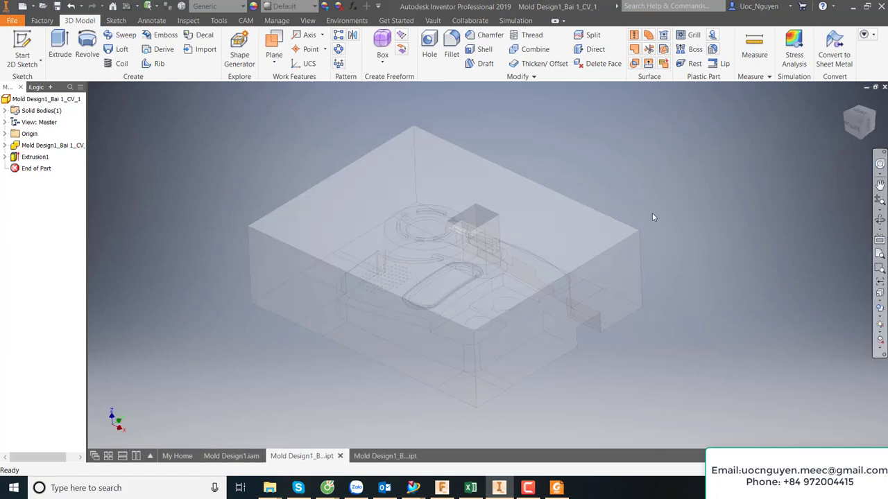
scroll(687, 250, "down", 5)
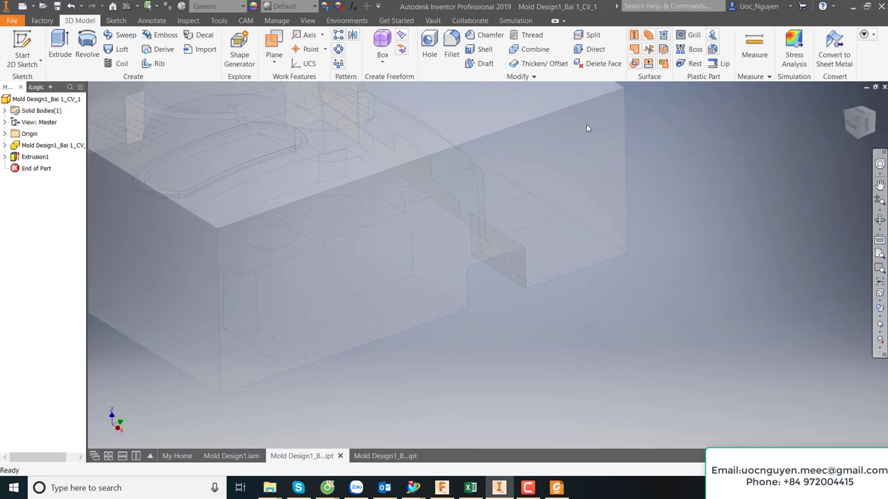
left_click(485, 64)
middle_click_drag(711, 287, 587, 326)
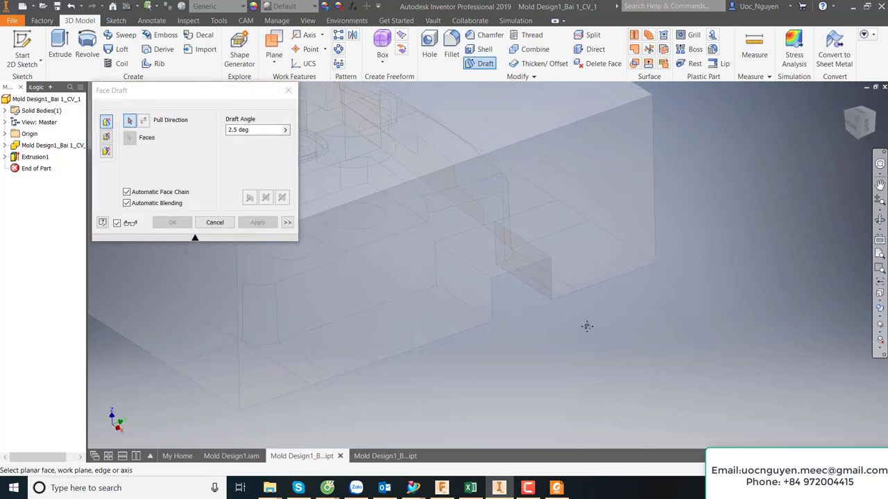
left_click(551, 251)
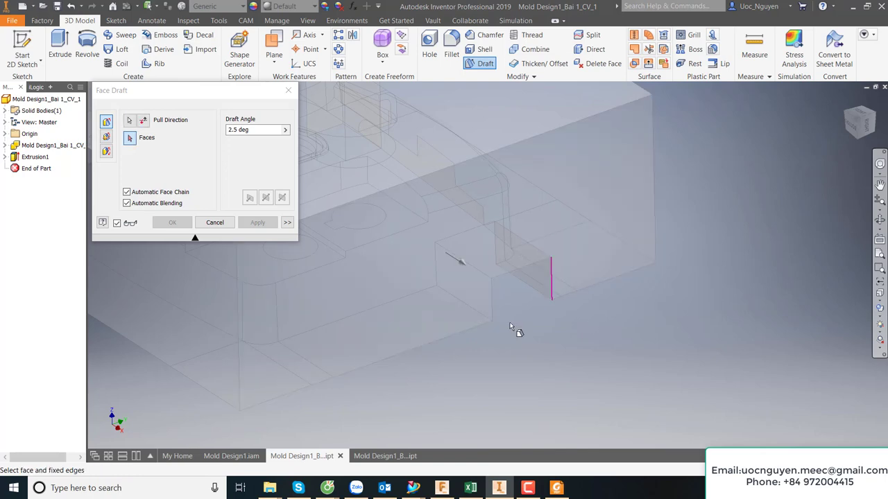
Step: Select the notch's two side walls and apply the 1 deg face draft
mouse_move(460, 258)
middle_mouse_down("shift")
mouse_move(461, 305)
mouse_move(553, 309)
mouse_move(547, 346)
middle_mouse_up("shift")
left_click(458, 301)
left_click(552, 307)
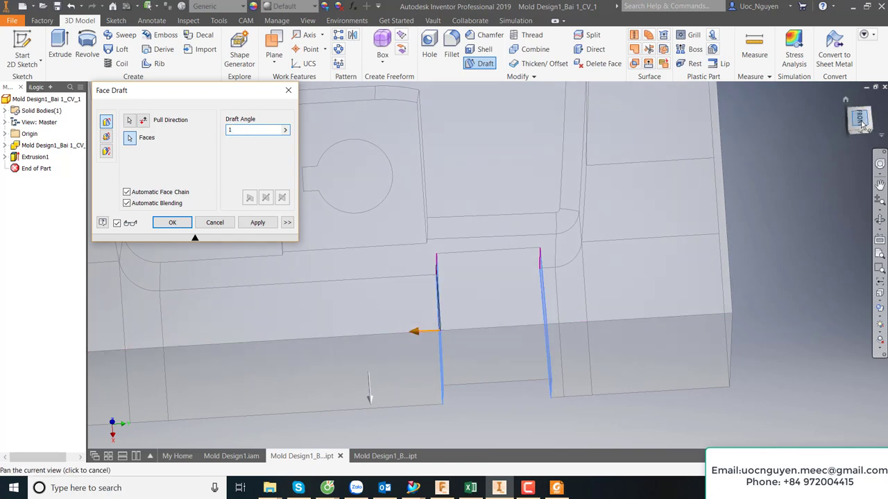
middle_click_drag(603, 217, 613, 222, "shift")
key("Home")
scroll(495, 346, "up", 5)
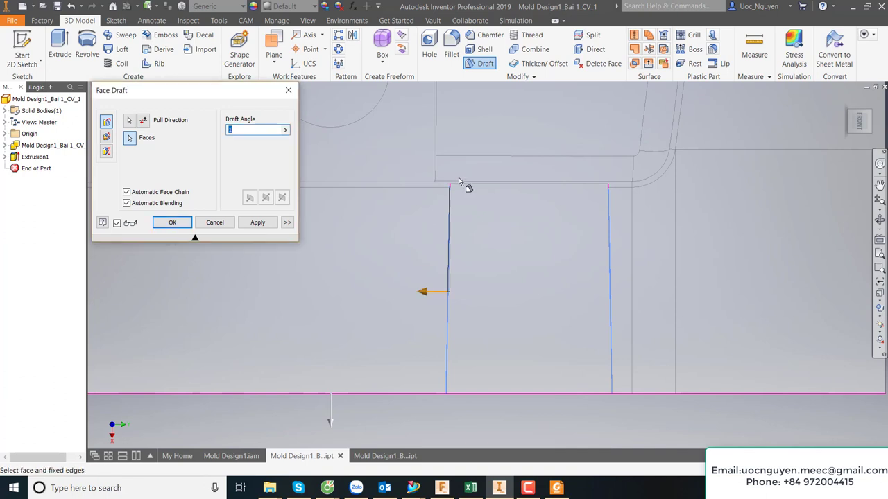
scroll(457, 192, "up", 2)
scroll(452, 186, "up", 1)
scroll(441, 163, "up", 1)
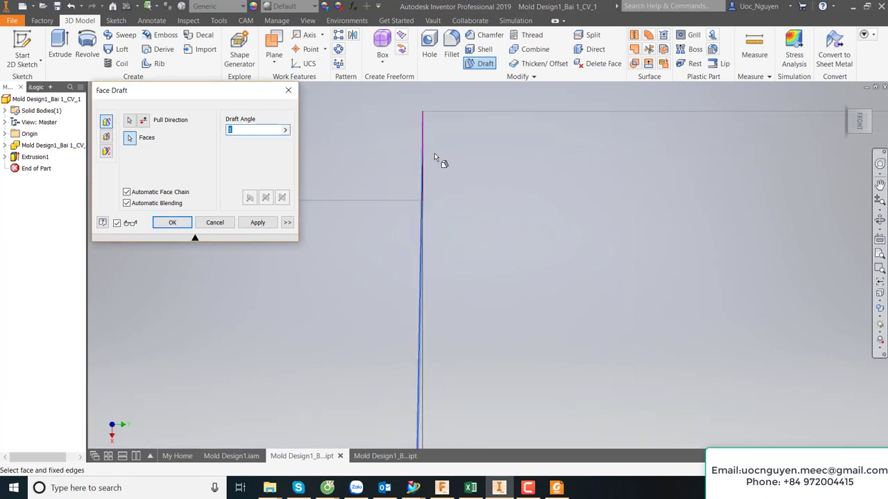
key("F6")
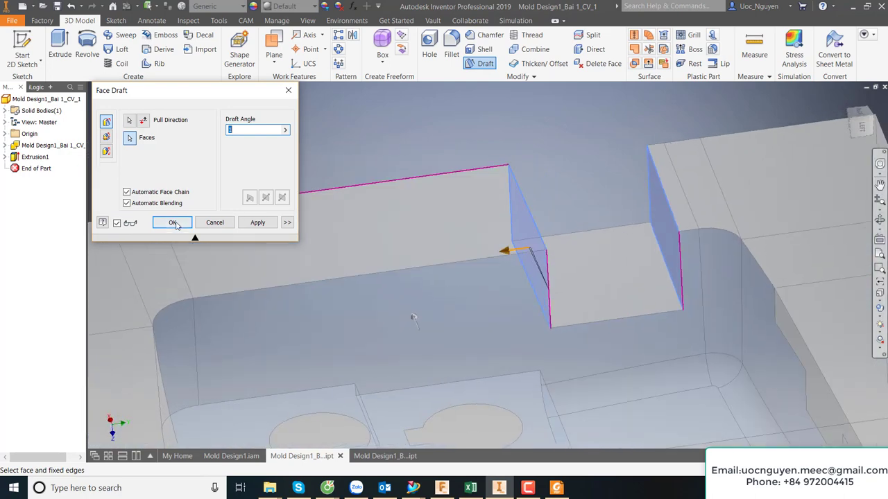
left_click(173, 223)
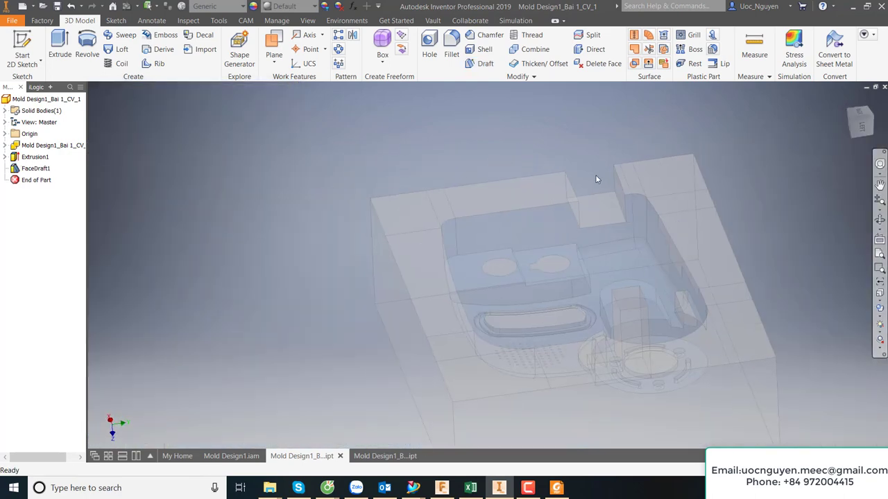
Step: In Mold Design1.iam, view the green insert block from the top, zoomed in, then from the side
left_click(254, 455)
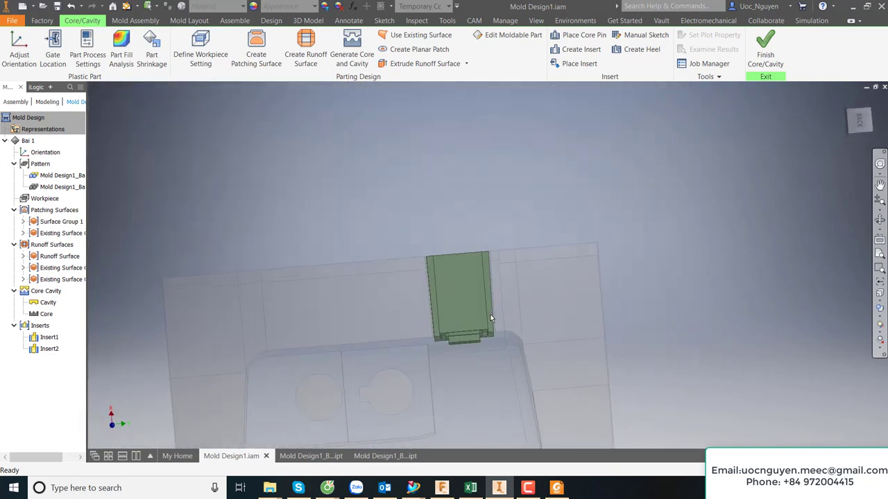
left_click(860, 122)
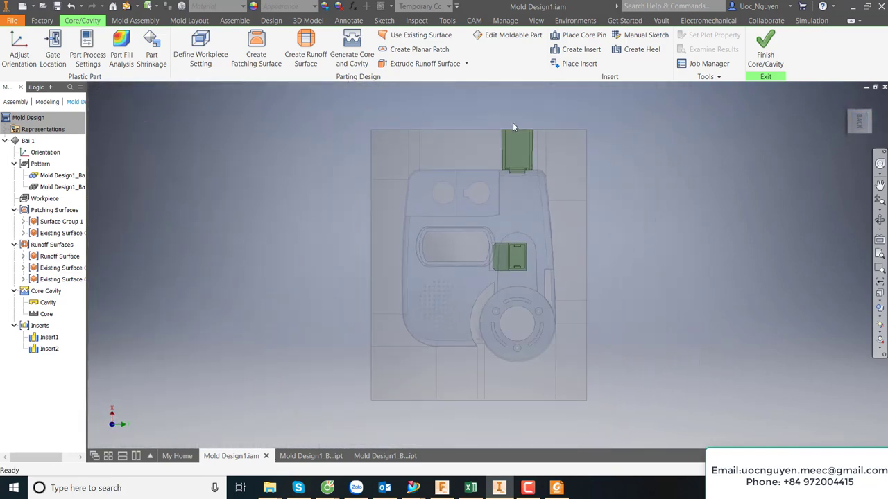
scroll(513, 122, "up", 5)
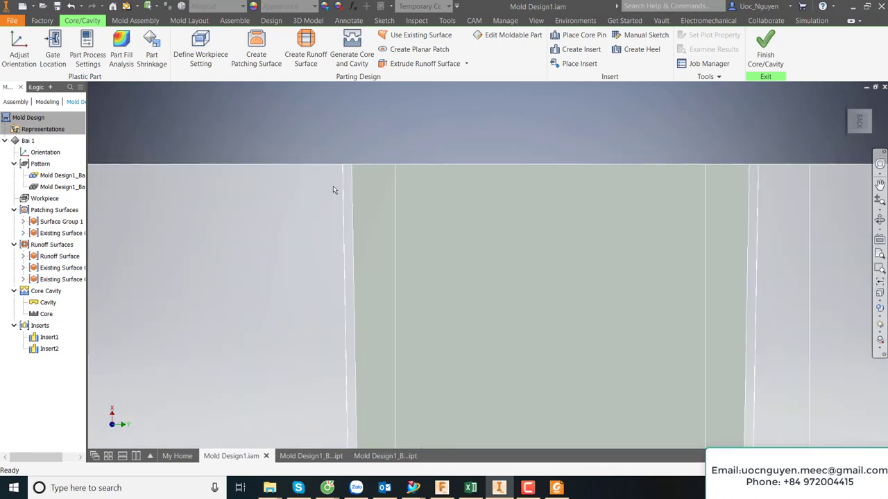
scroll(416, 132, "down", 5)
scroll(432, 235, "up", 4)
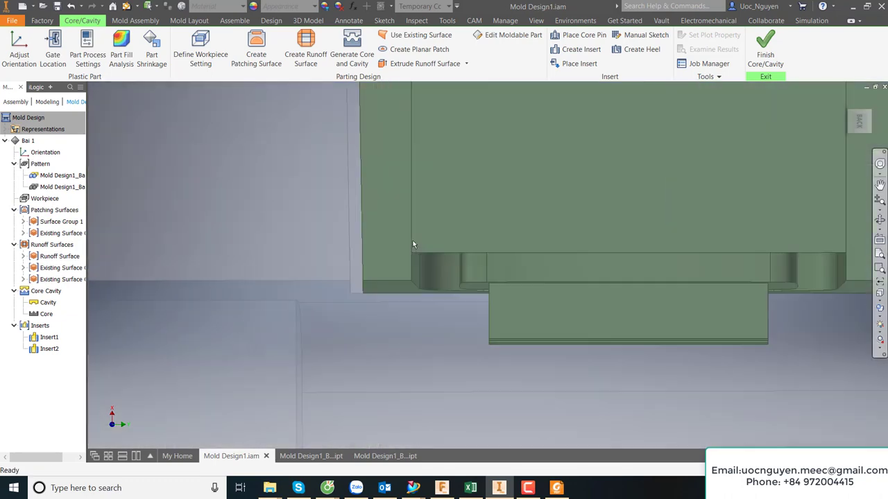
scroll(440, 241, "down", 5)
mouse_move(445, 247)
middle_mouse_down("shift")
mouse_move(560, 414)
mouse_move(394, 434)
middle_mouse_up("shift")
Step: In the cavity part, try a 0 deg angle on FaceDraft1, dismiss the error, and suppress FaceDraft1
left_click(386, 456)
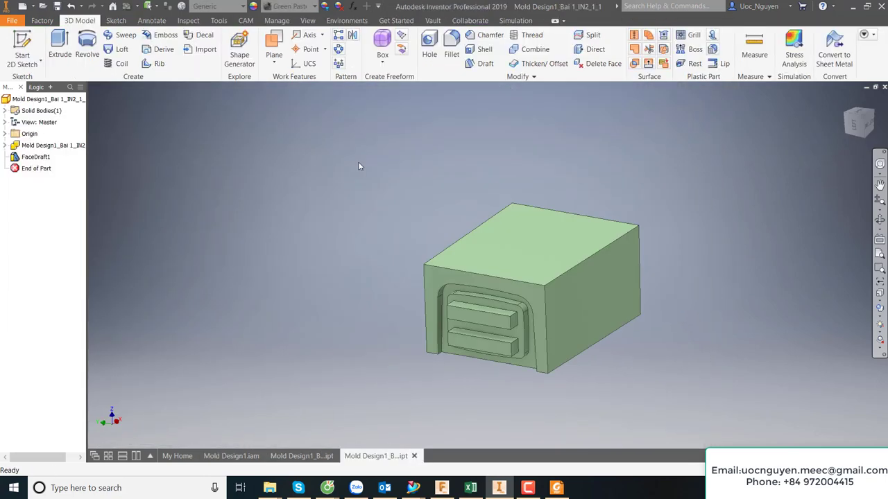
left_click(302, 455)
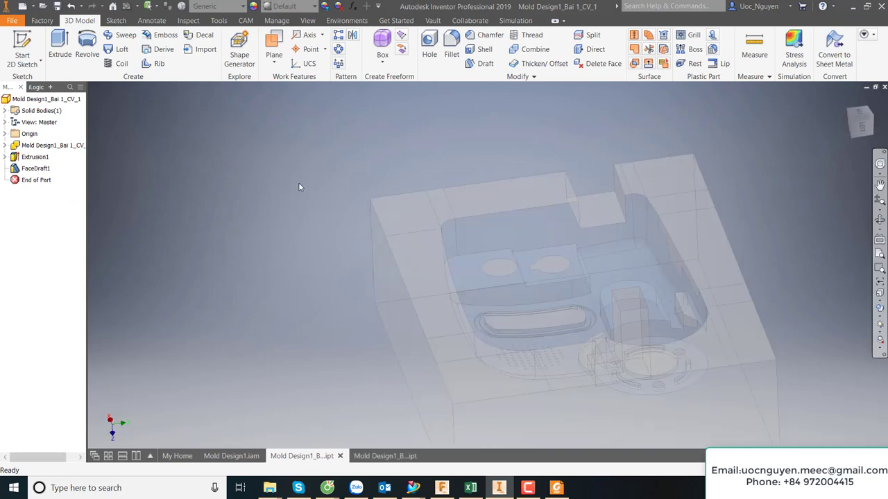
right_click(28, 171)
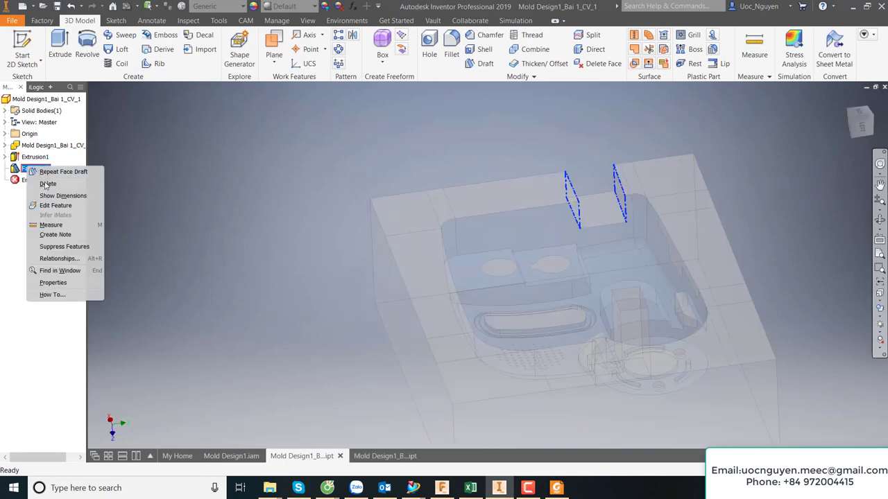
left_click(436, 175)
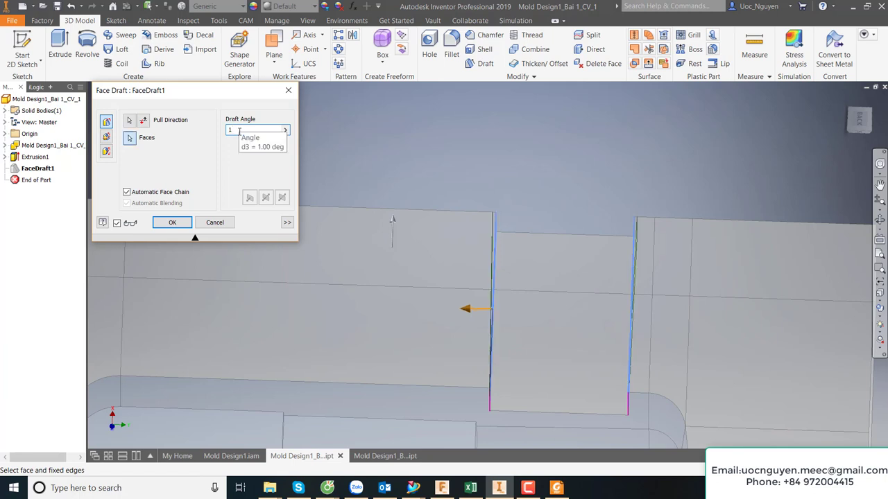
left_click(240, 130)
type("0")
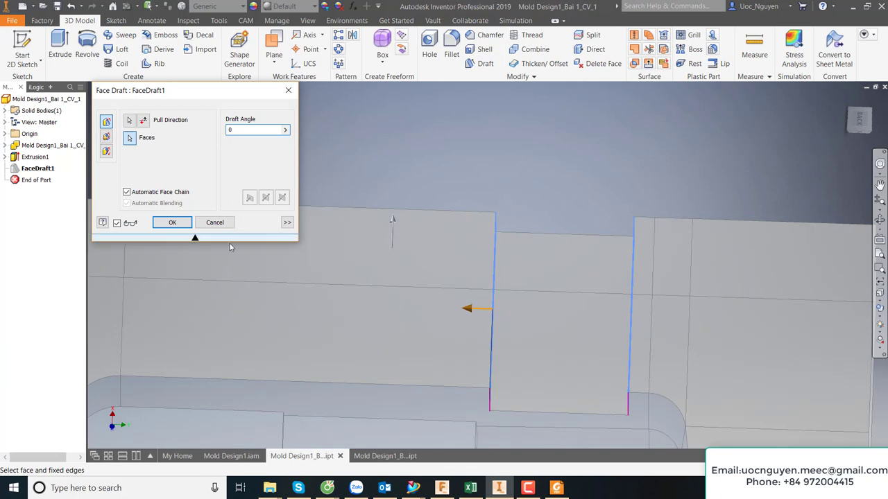
left_click(172, 222)
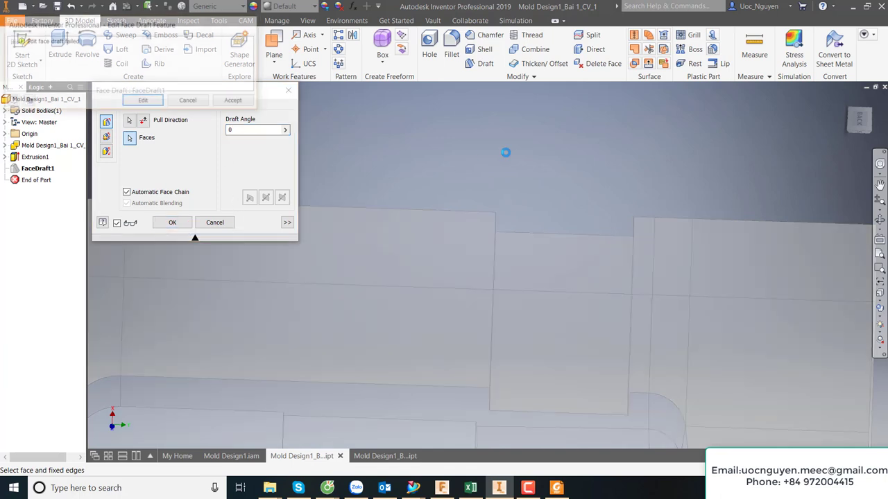
left_click(189, 101)
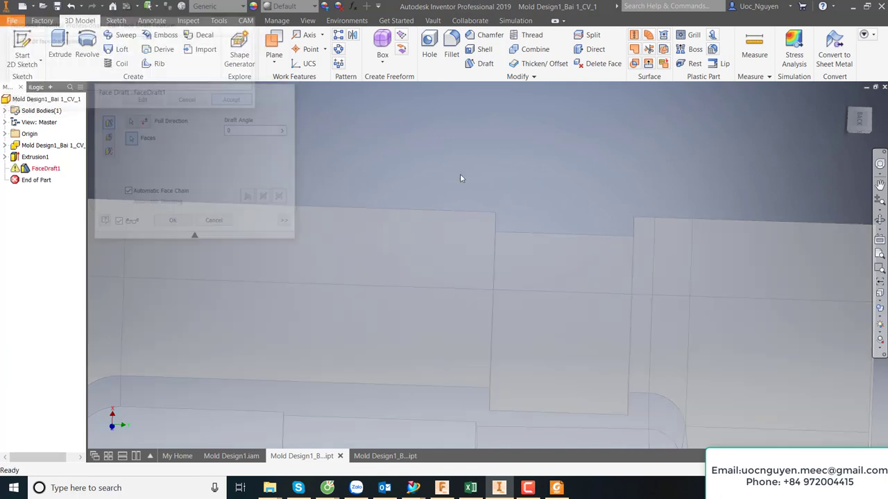
right_click(44, 168)
left_click(80, 258)
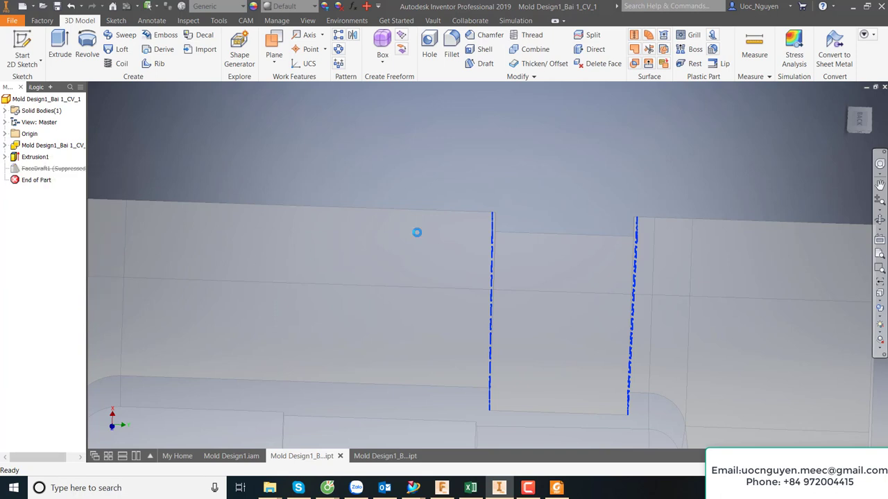
Step: Glance at the mold assembly and insert, then return to the cavity block in home view, orbited to its underside
left_click(415, 457)
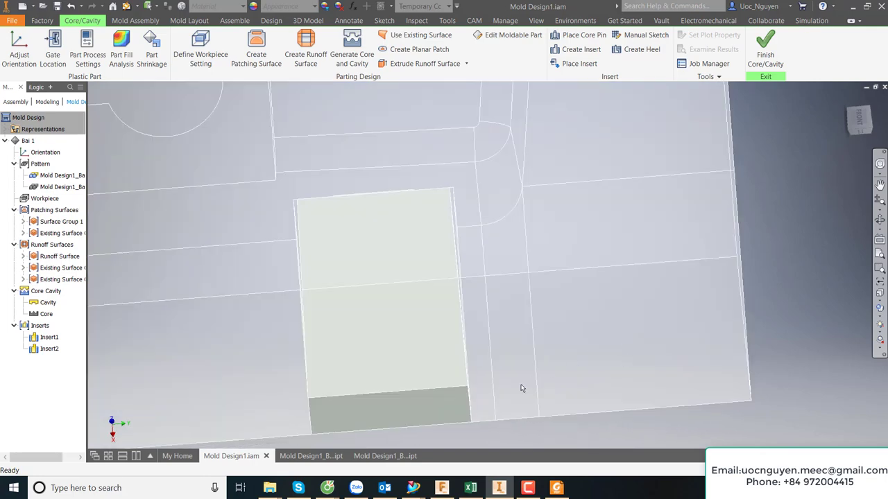
middle_click_drag(522, 388, 552, 413)
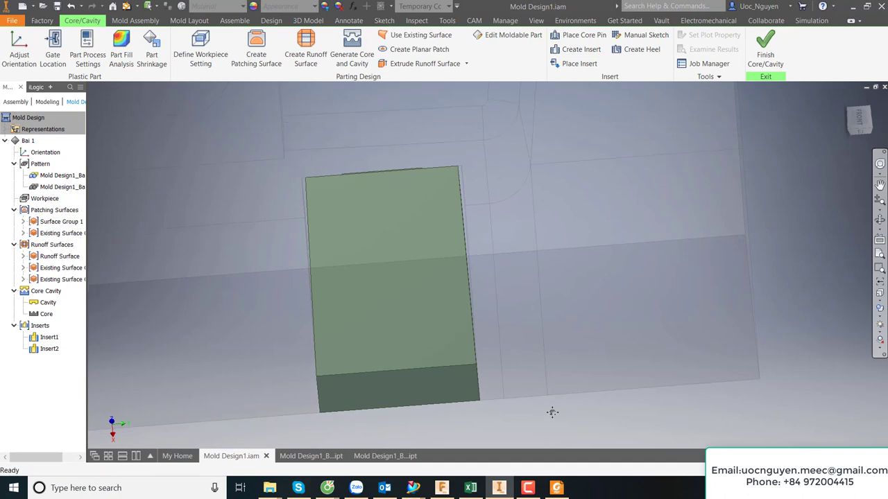
left_click(381, 457)
left_click(326, 456)
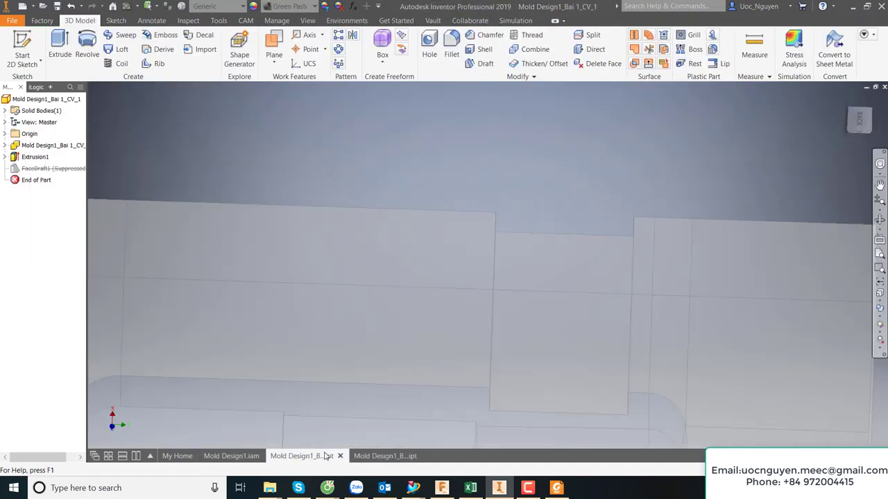
key("F6")
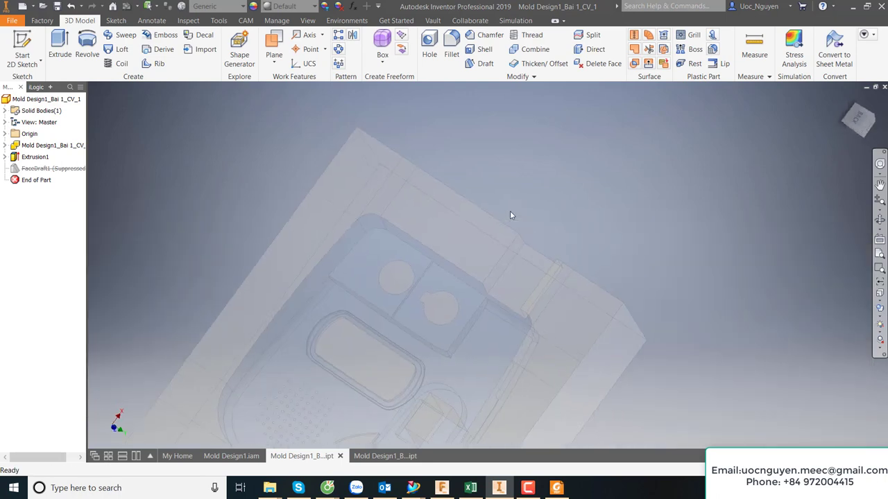
middle_click_drag(509, 211, 507, 239, "shift")
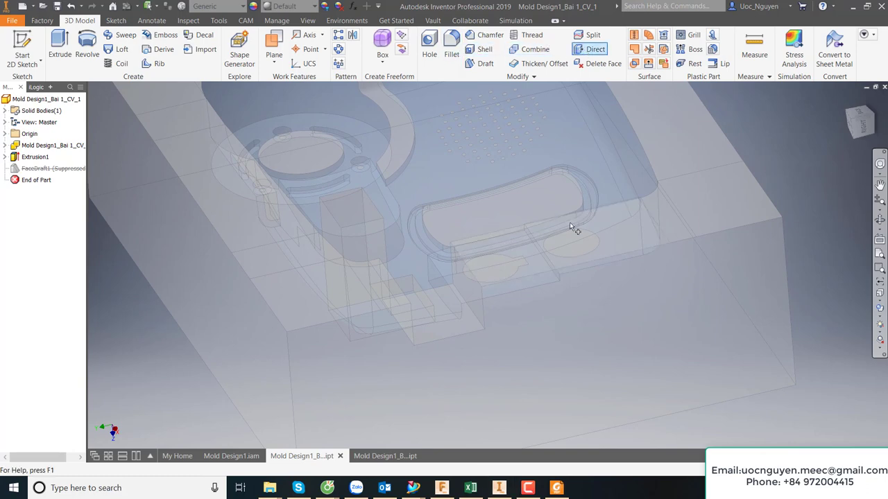
Step: Rotate the notch wall face 10 degrees about a pivot on the notch edge
scroll(630, 346, "down", 2)
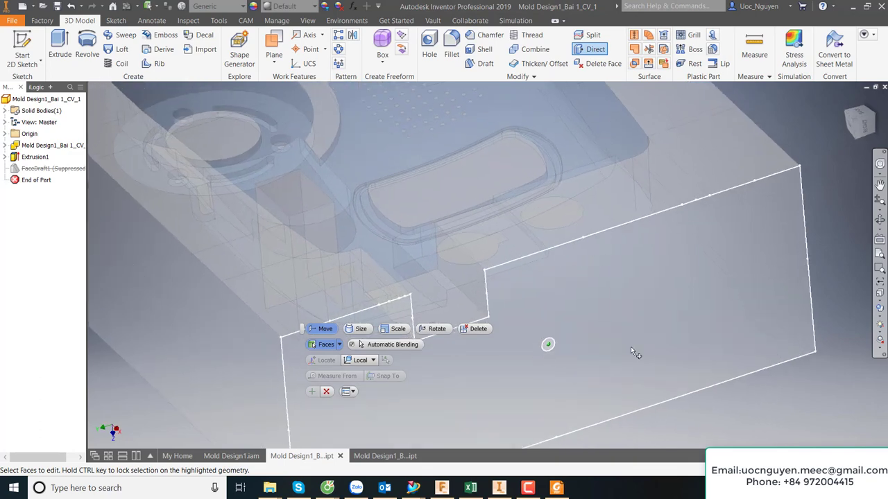
scroll(630, 346, "up", 3)
left_click(473, 275)
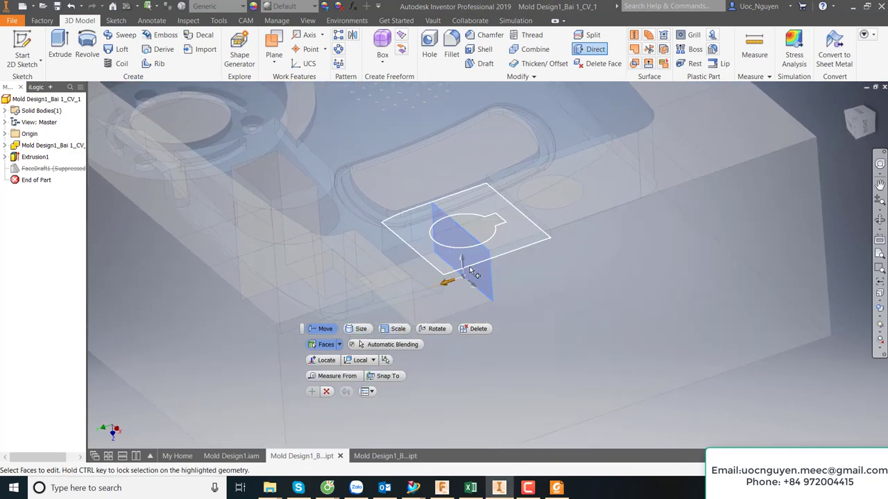
left_click(326, 360)
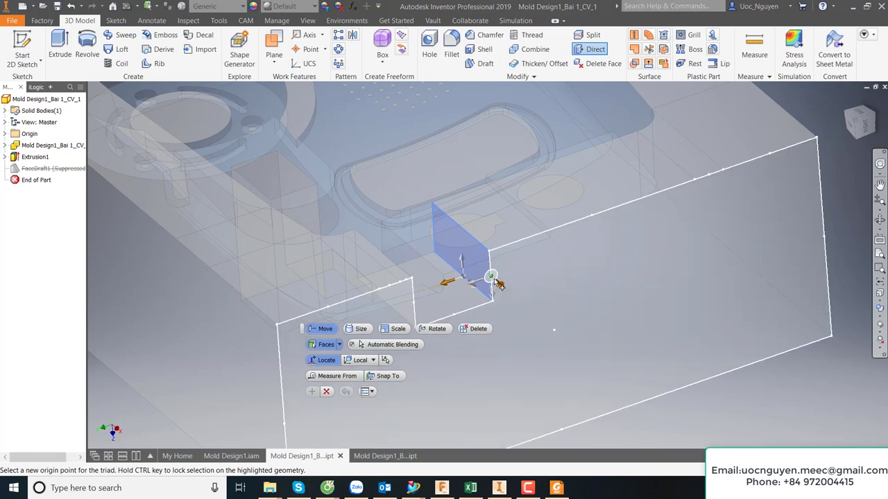
left_click(493, 277)
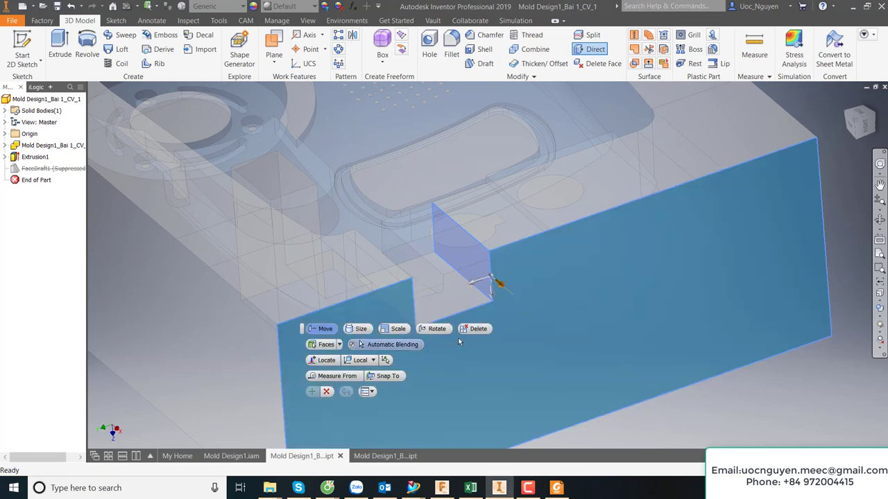
left_click(437, 329)
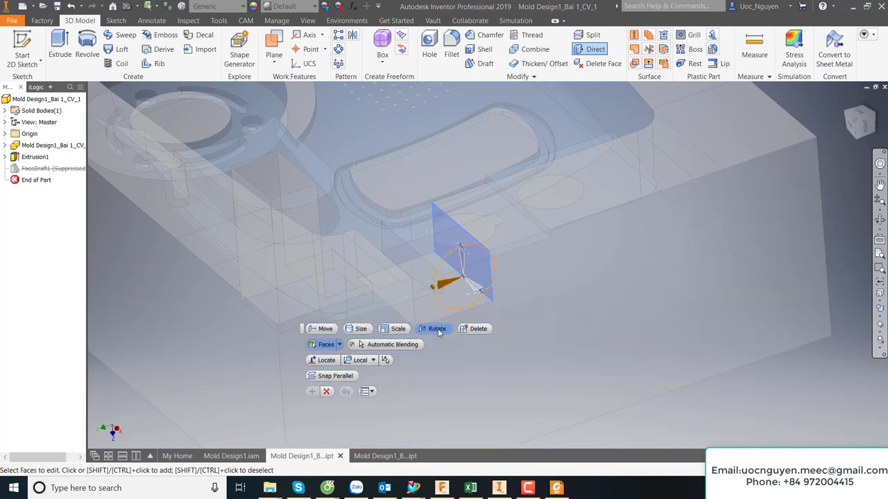
mouse_move(495, 283)
middle_mouse_down("shift")
mouse_move(543, 222)
mouse_move(464, 381)
middle_mouse_up("shift")
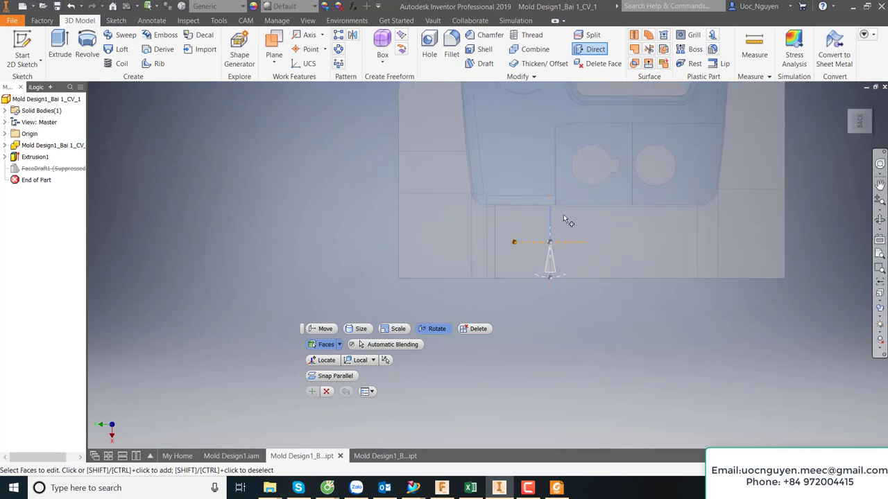
scroll(563, 214, "down", 3)
left_click_drag(540, 306, 541, 301)
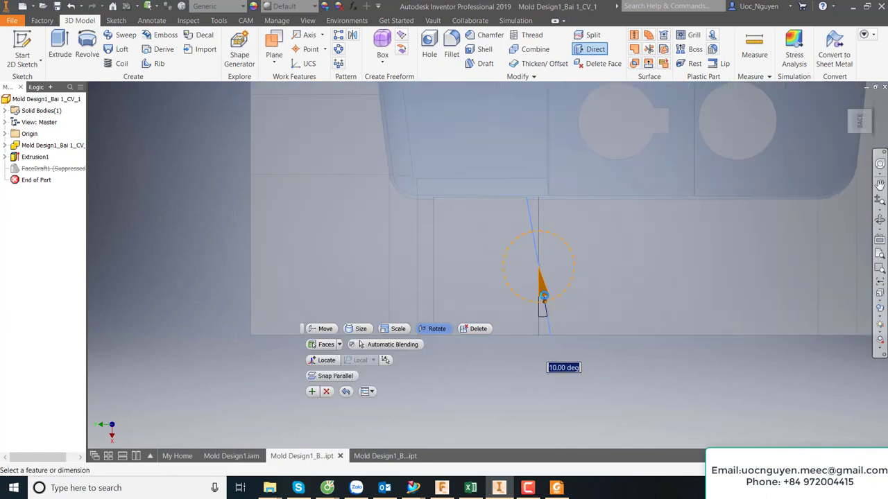
mouse_move(542, 300)
middle_mouse_down("shift")
mouse_move(560, 252)
mouse_move(580, 267)
mouse_move(554, 279)
middle_mouse_up("shift")
left_click(326, 345)
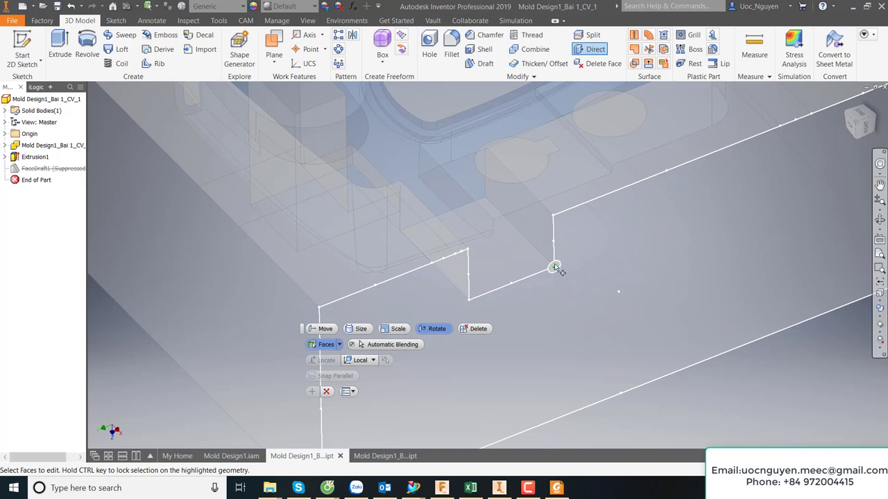
Step: Select the face, adjacent step face and large side face for rotation, then cancel it
left_click(555, 269)
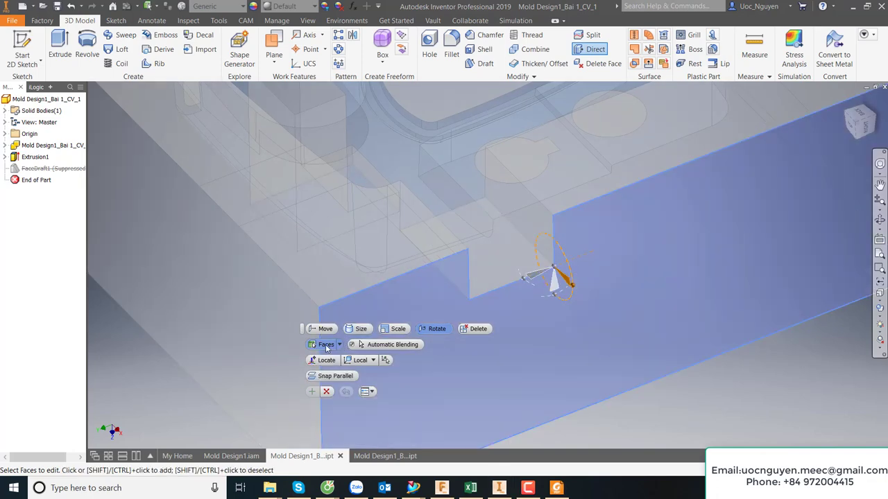
left_click(541, 224)
left_click(506, 344)
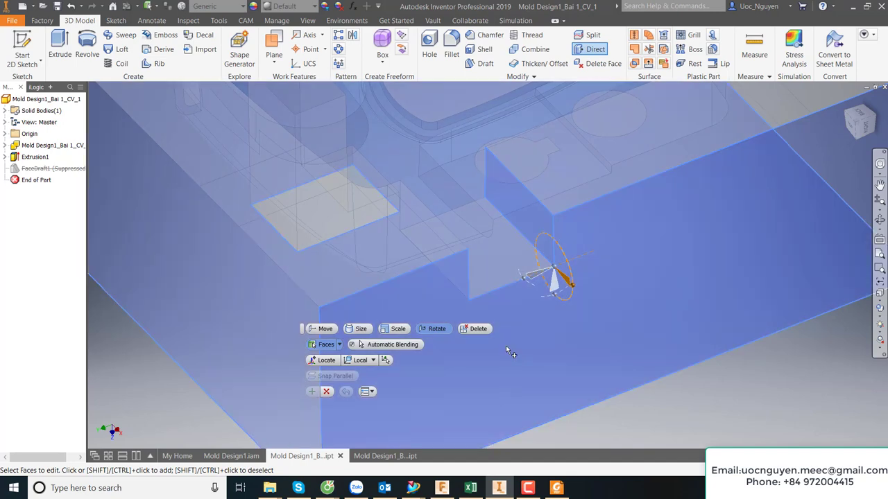
scroll(542, 338, "down", 5)
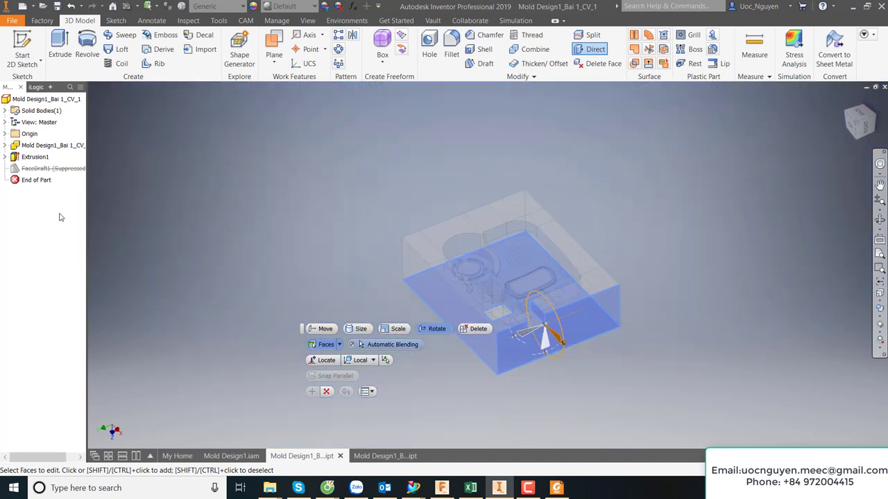
left_click(328, 393)
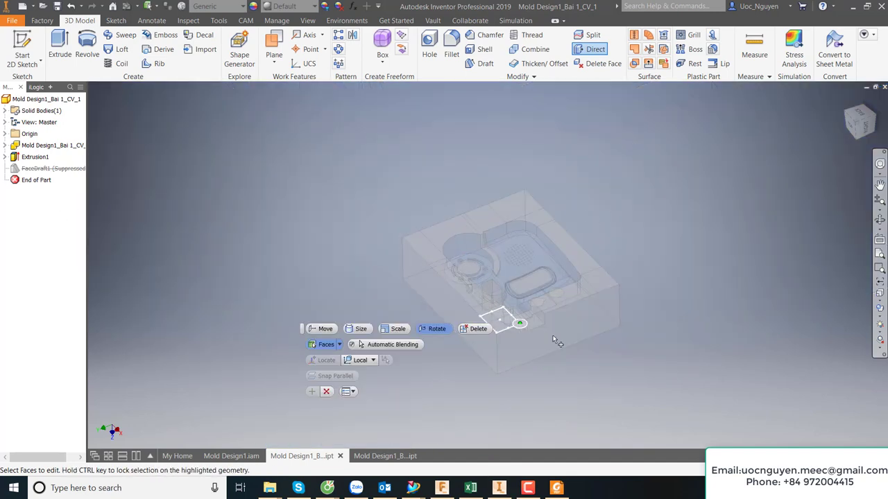
scroll(558, 341, "up", 2)
scroll(573, 344, "up", 2)
scroll(577, 343, "up", 2)
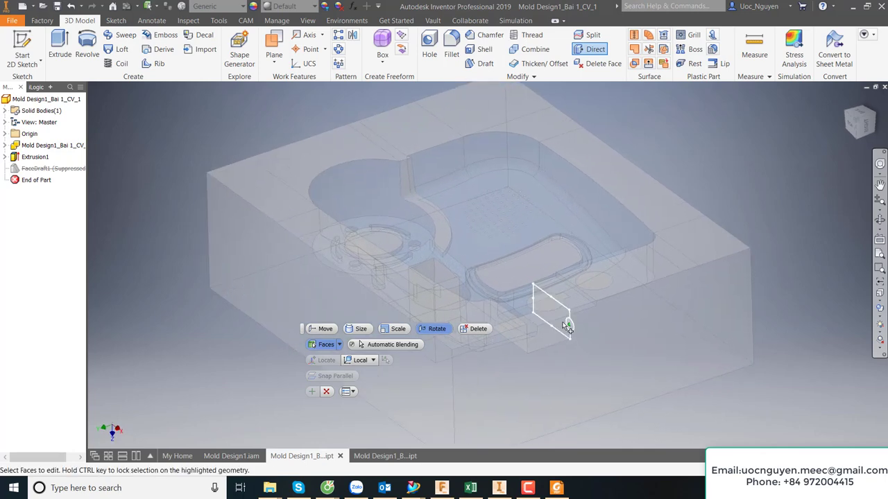
Step: Tilt the small vertical face by -1° about its lower corner
left_click(567, 327)
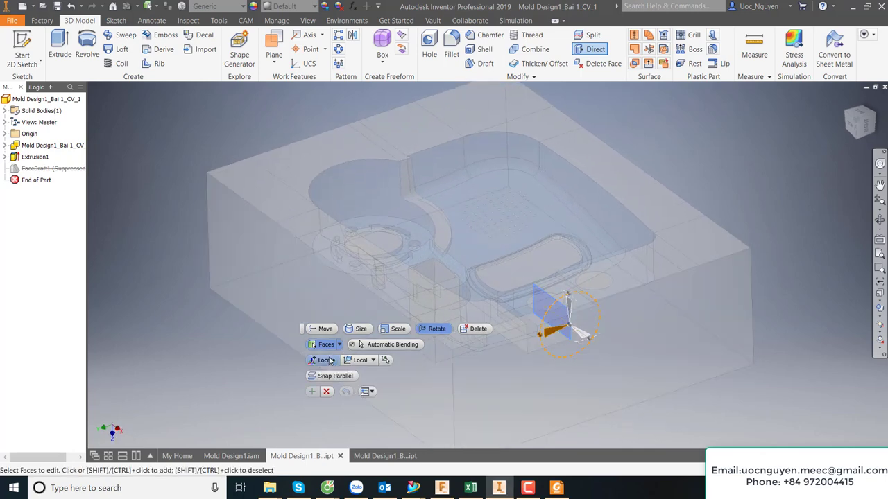
left_click(326, 360)
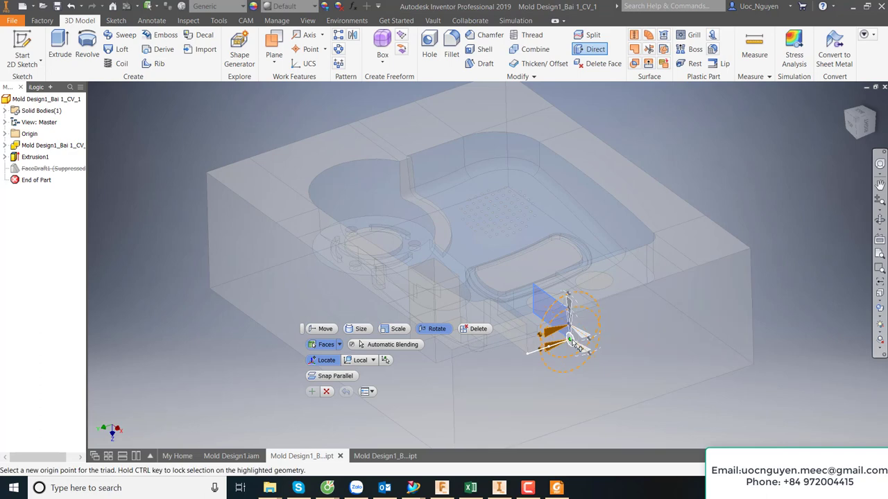
scroll(574, 350, "up", 3)
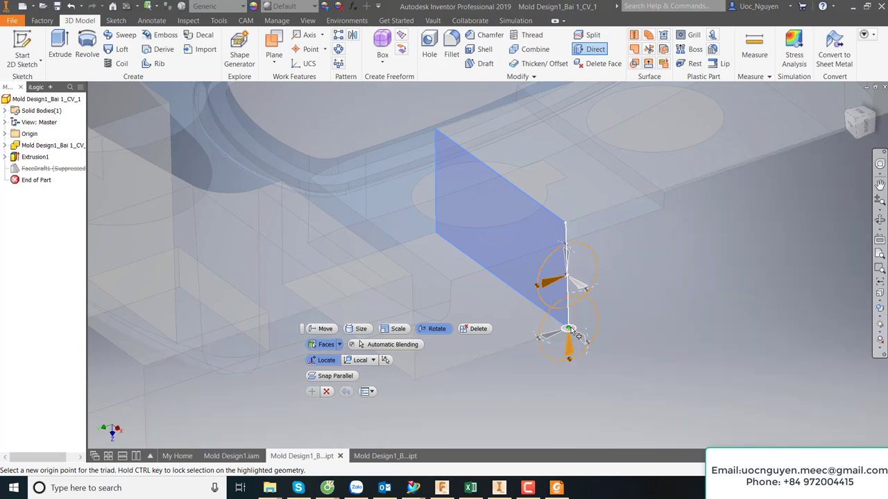
left_click(571, 330)
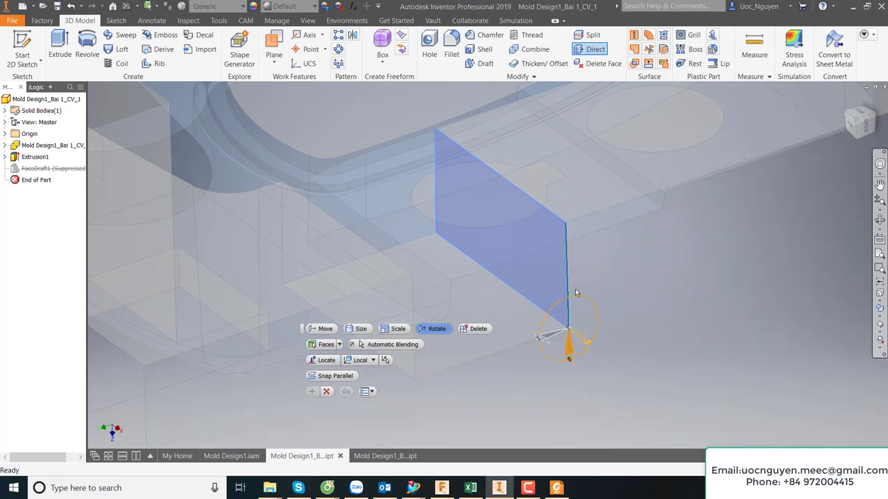
left_click_drag(543, 341, 548, 347)
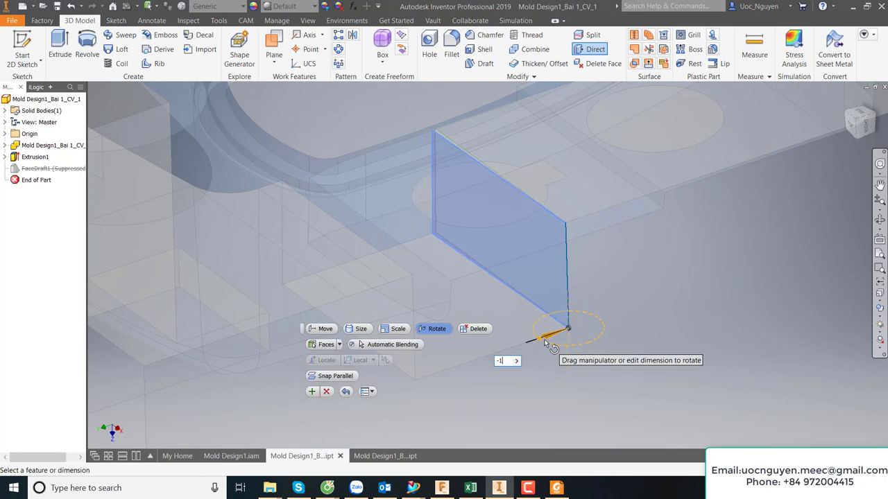
left_click(315, 392)
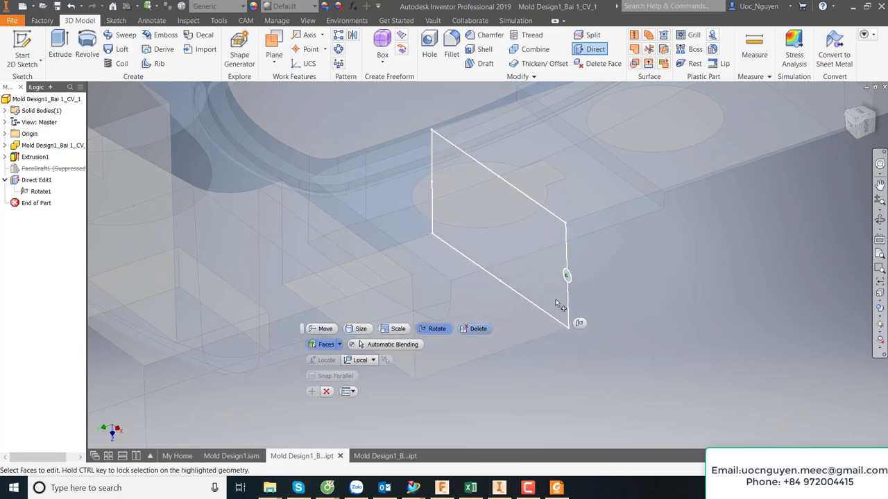
Step: Tilt the second vertical face by -1° about its corner vertex, then return to Mold Design1.iam
middle_click_drag(561, 307, 353, 279, "shift")
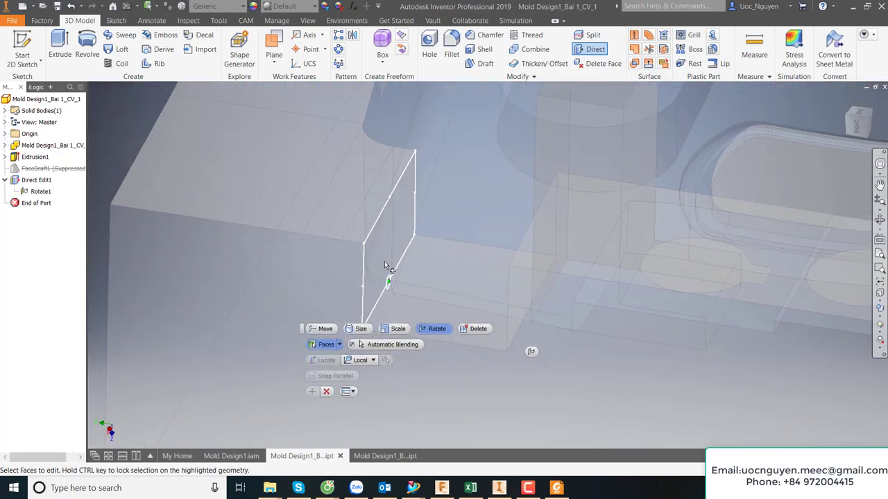
left_click(387, 276)
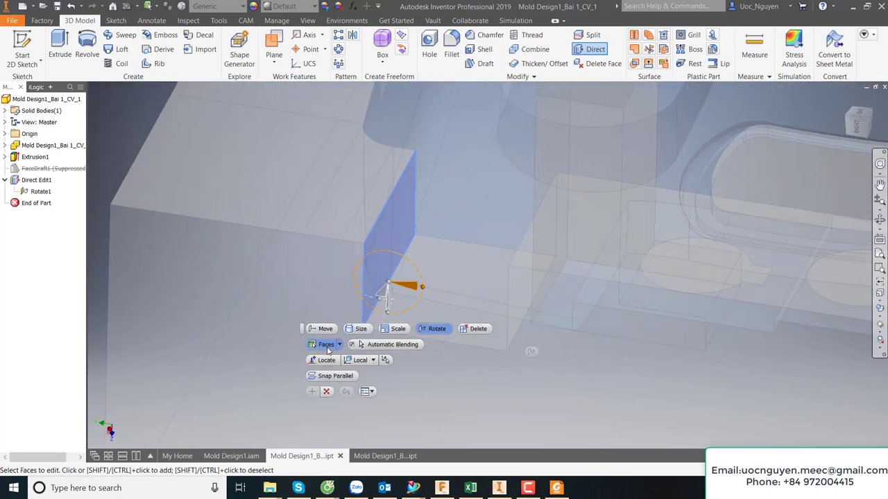
left_click(326, 361)
mouse_move(382, 298)
middle_mouse_down("shift")
mouse_move(378, 312)
mouse_move(400, 286)
middle_mouse_up("shift")
left_click(378, 313)
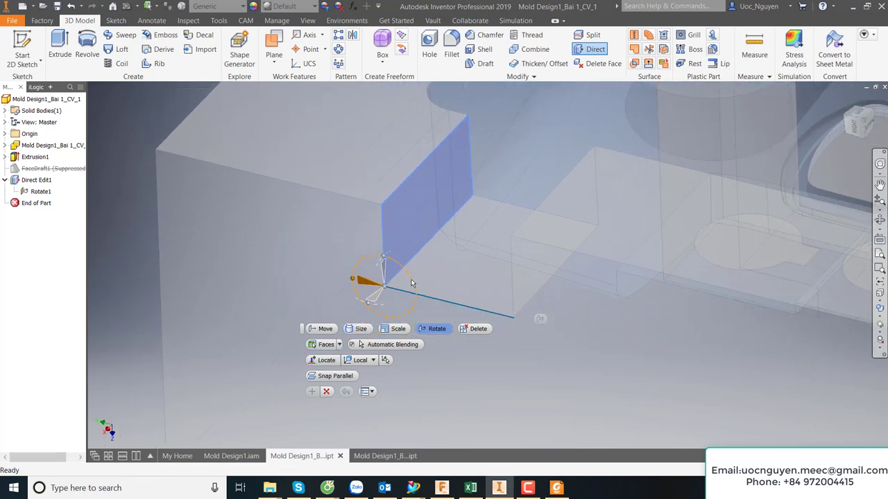
left_click_drag(386, 285, 376, 279)
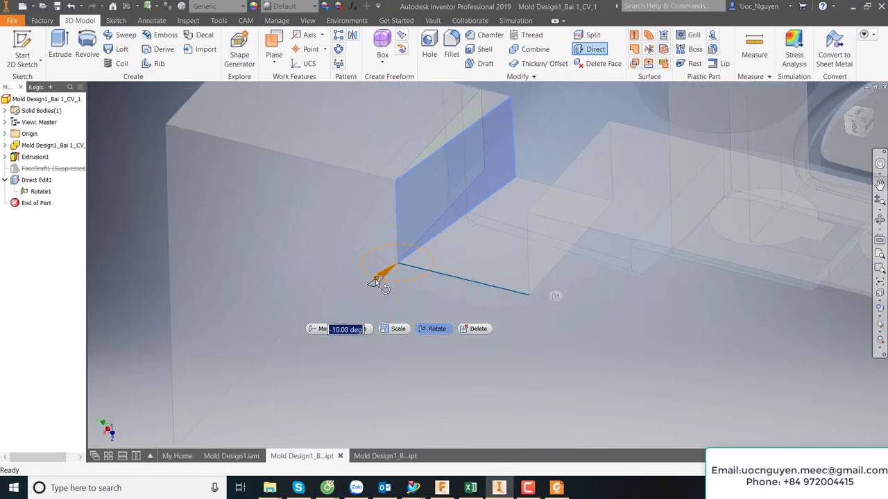
type("-1")
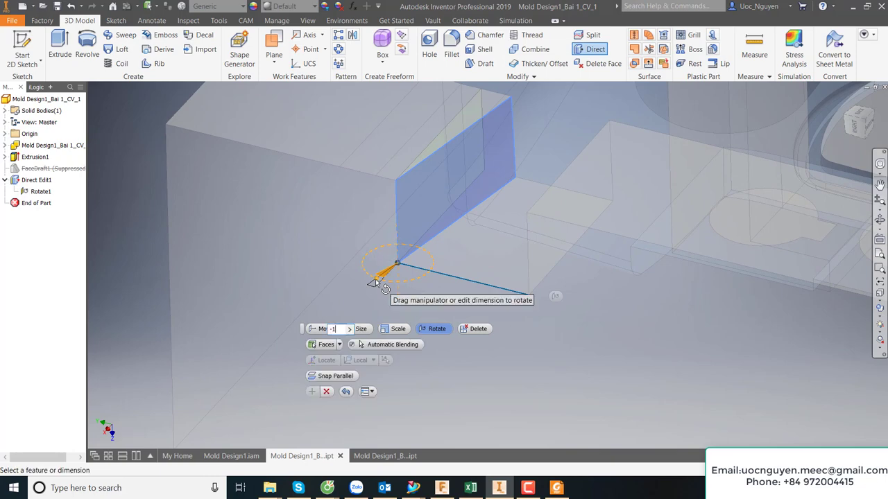
left_click(312, 393)
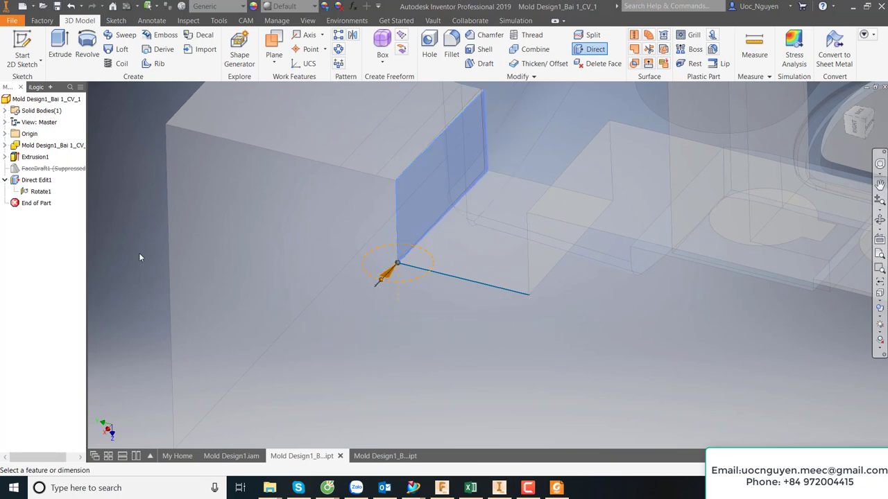
key("Escape")
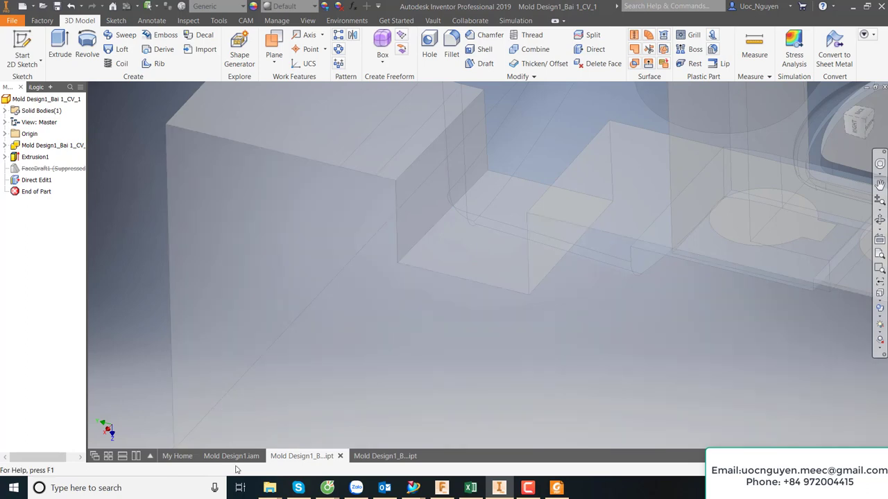
left_click(233, 456)
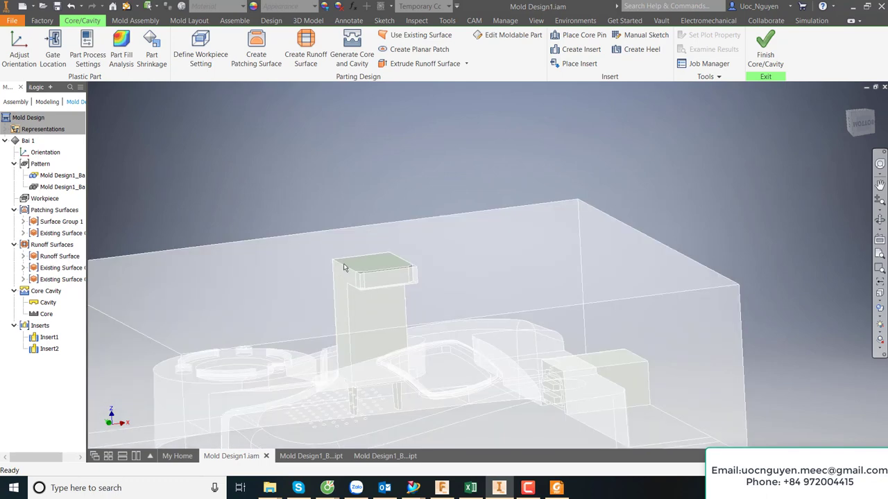
Step: Orbit around the two green inserts and finish Core/Cavity, back to the mold assembly tools
middle_click_drag(343, 268, 405, 219, "shift")
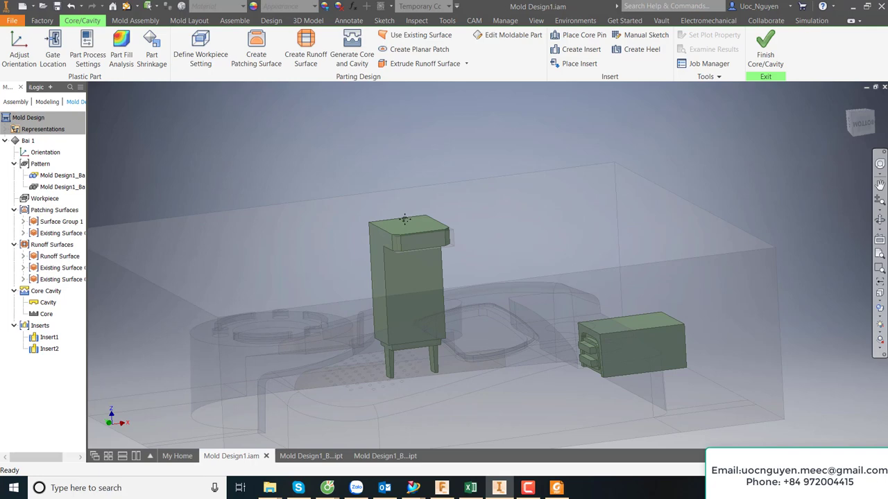
middle_click_drag(386, 184, 430, 180, "shift")
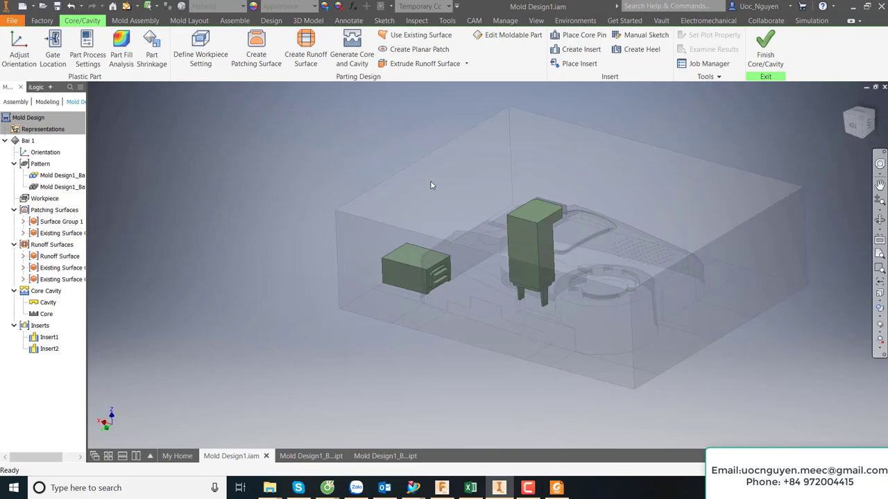
left_click(751, 65)
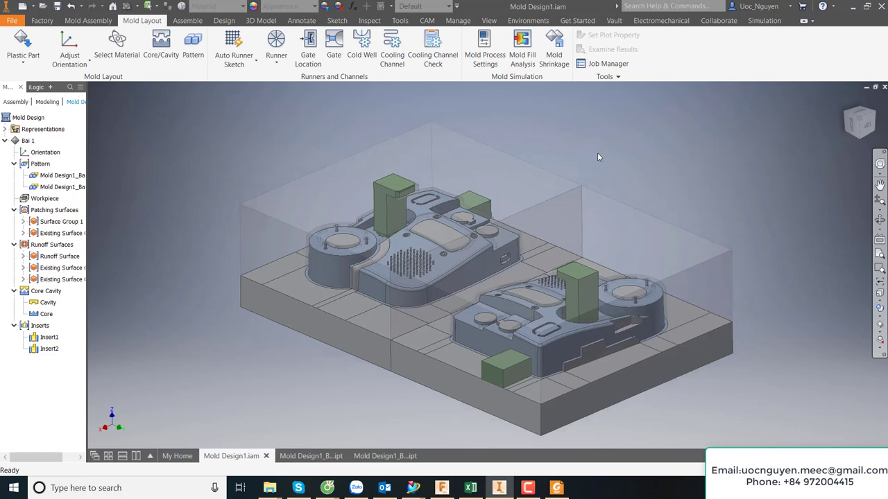
left_click(88, 21)
Step: Start a FUTABA SA-S mold base referenced to a model edge point, view from top, and list its plates
left_click(23, 41)
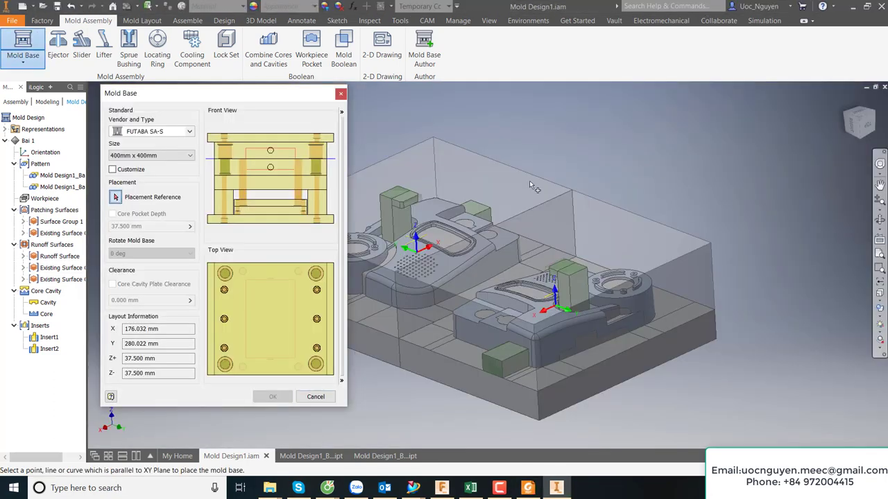
left_click_drag(198, 92, 142, 92)
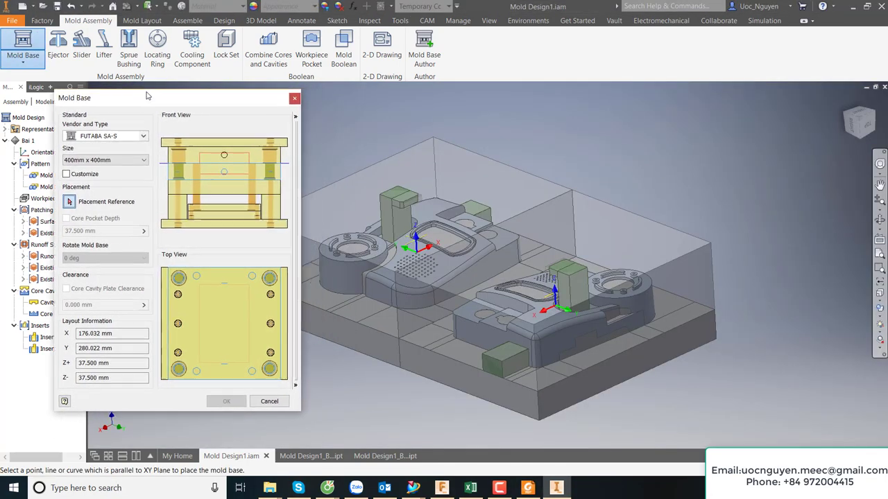
scroll(730, 172, "down", 3)
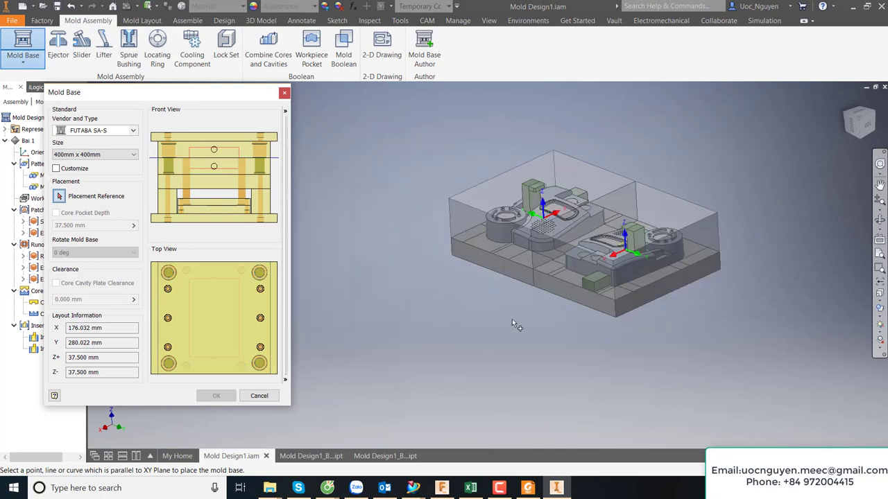
left_click(614, 304)
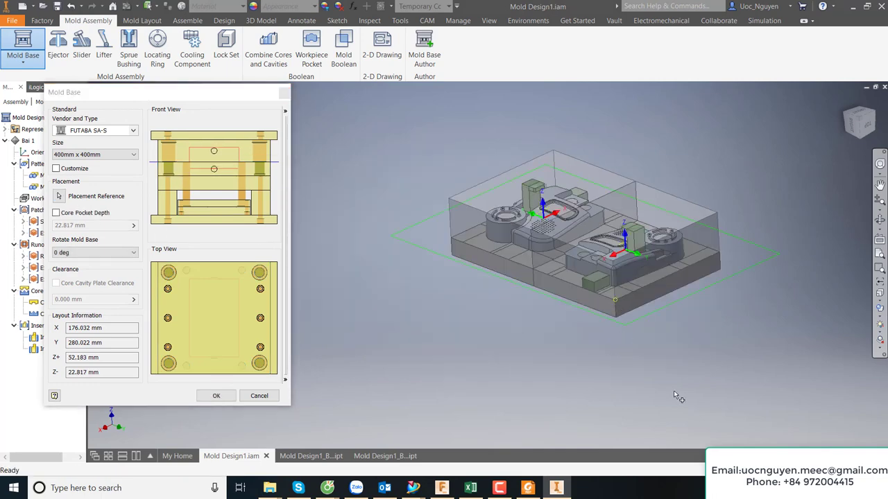
left_click(857, 116)
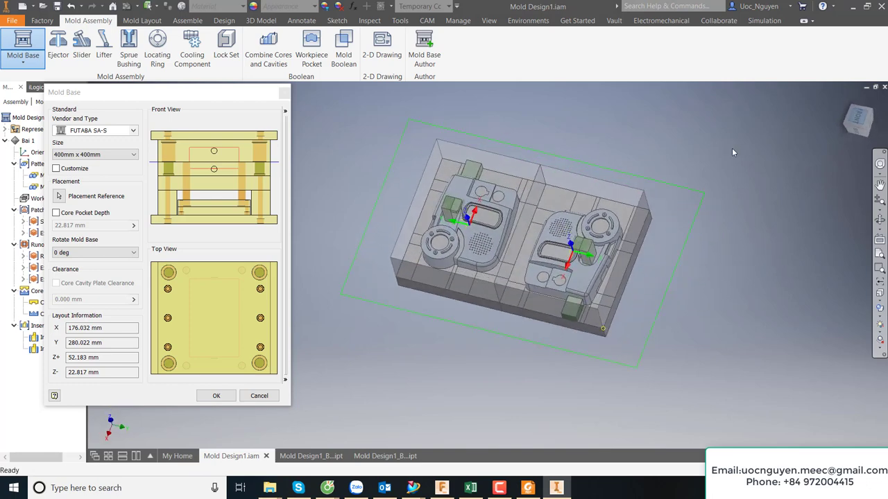
left_click(284, 382)
Step: Pick 500mm x 500mm from the Size list, giving plates like SA-S-AP 500X500X80
scroll(749, 249, "down", 3)
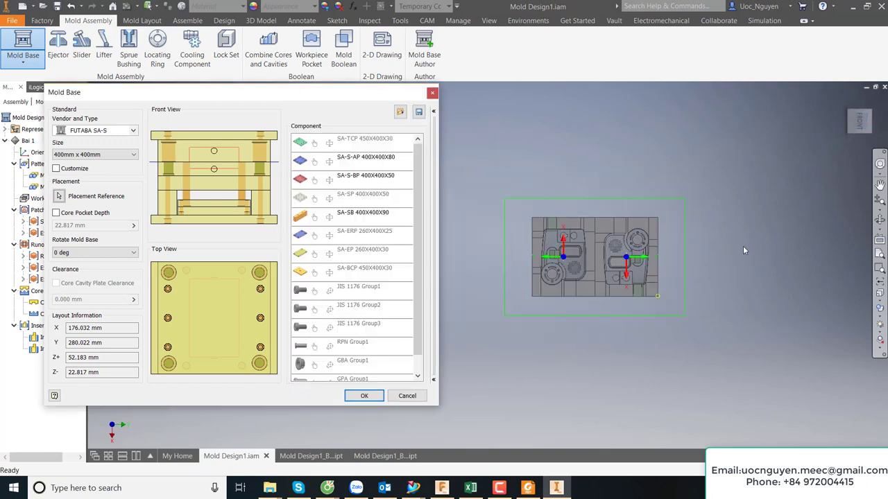
scroll(571, 244, "up", 3)
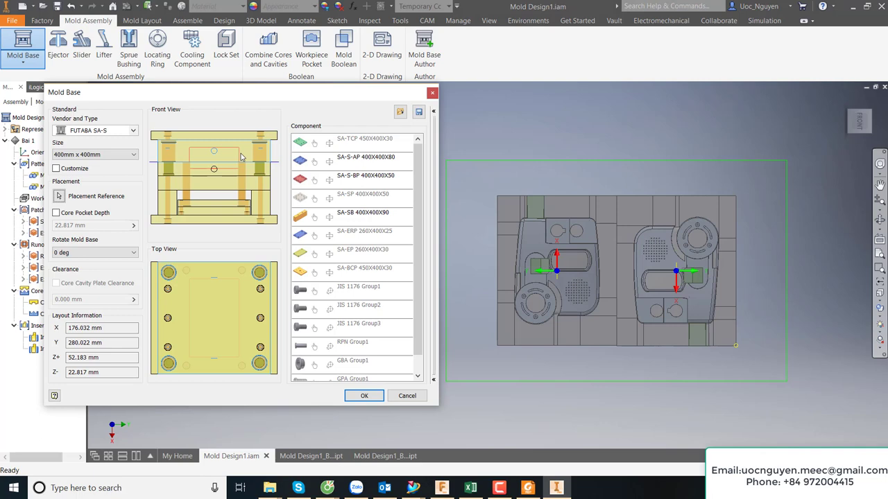
left_click(124, 155)
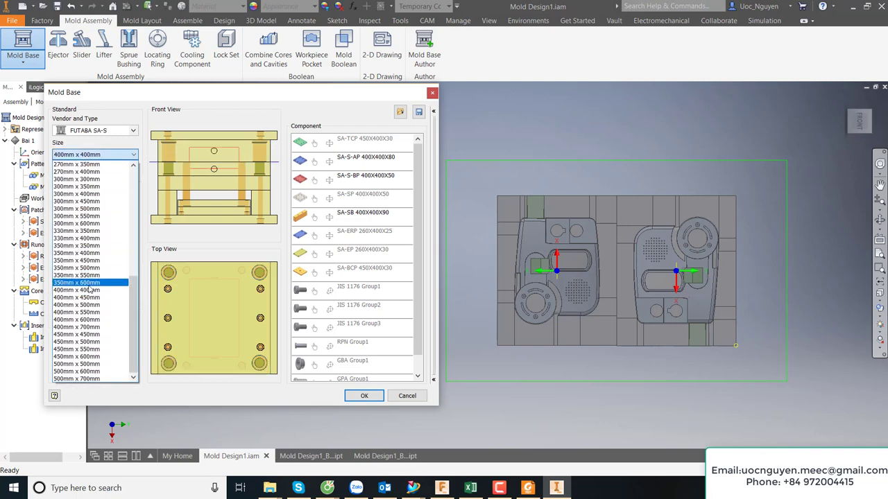
left_click(83, 364)
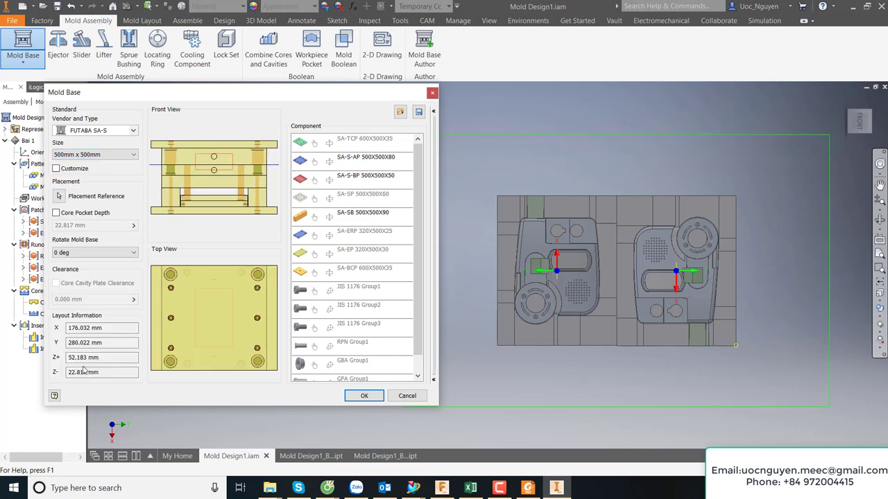
scroll(617, 176, "down", 3)
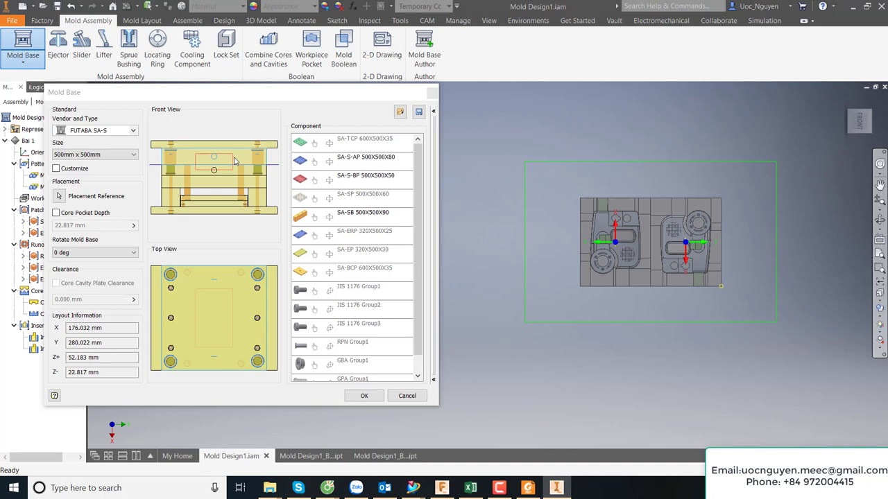
Step: Set the SA-S-BP core plate thickness H to 60 mm
left_click(384, 180)
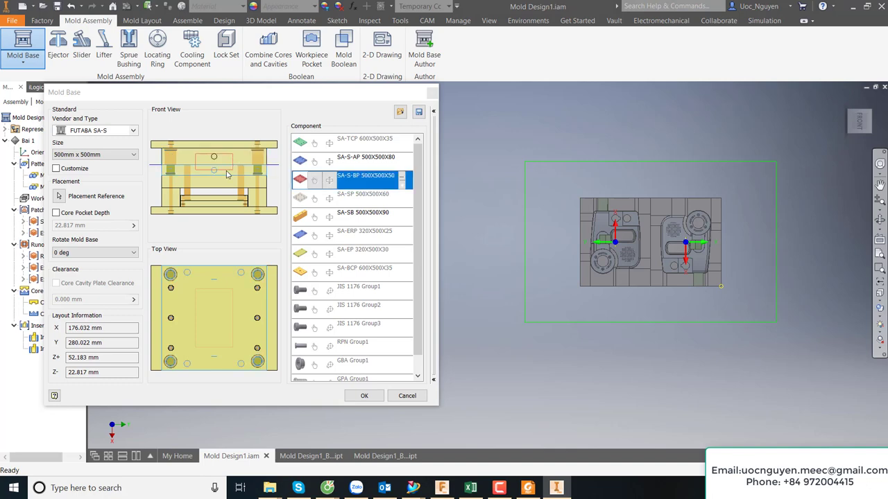
left_click(401, 177)
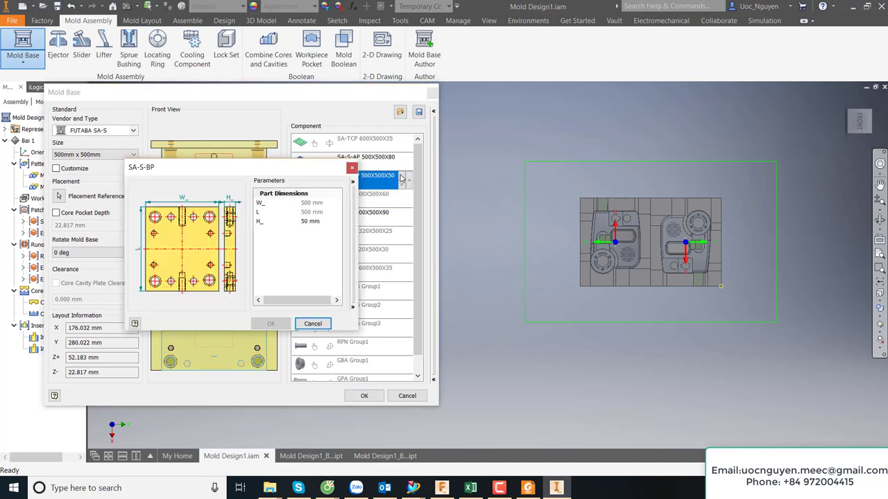
left_click(320, 222)
left_click(321, 222)
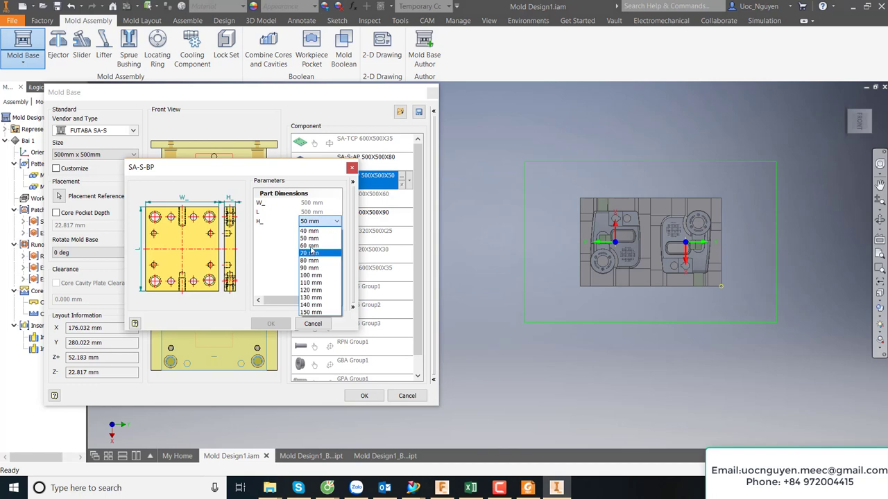
left_click(309, 246)
left_click(271, 324)
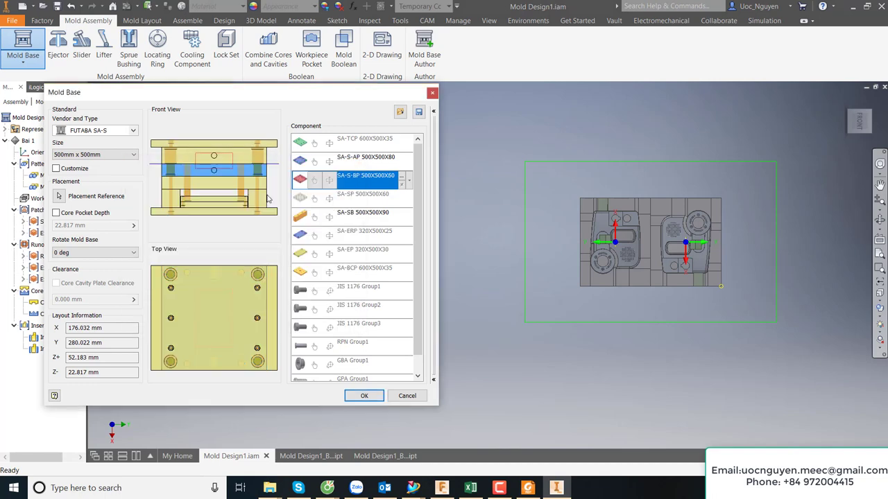
Step: Set the SA-S-AP cavity plate thickness H to 90 mm
left_click(388, 158)
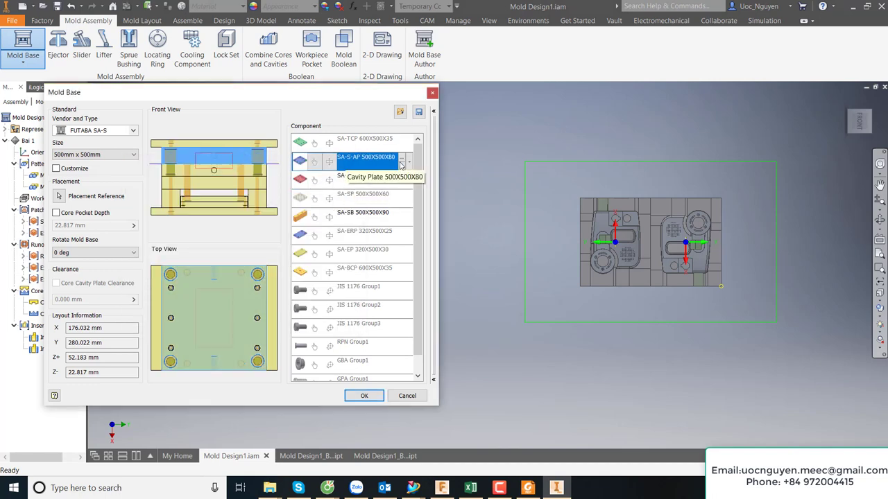
left_click(403, 161)
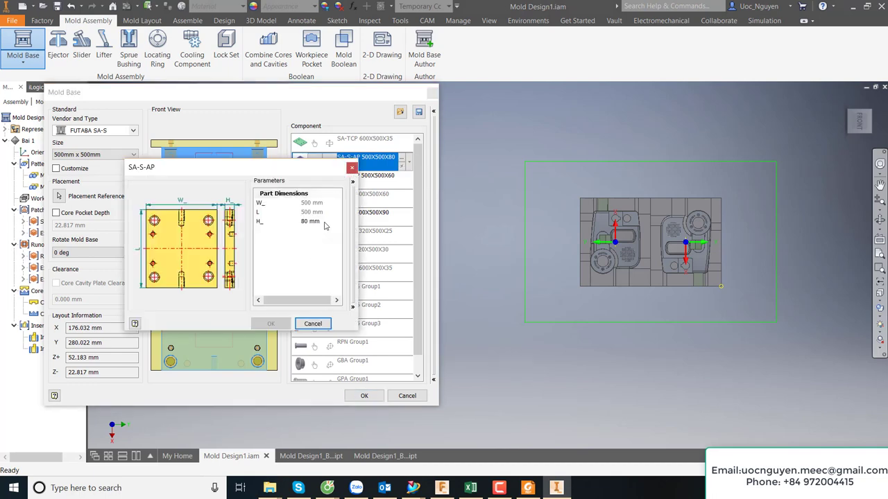
left_click(323, 222)
left_click(336, 221)
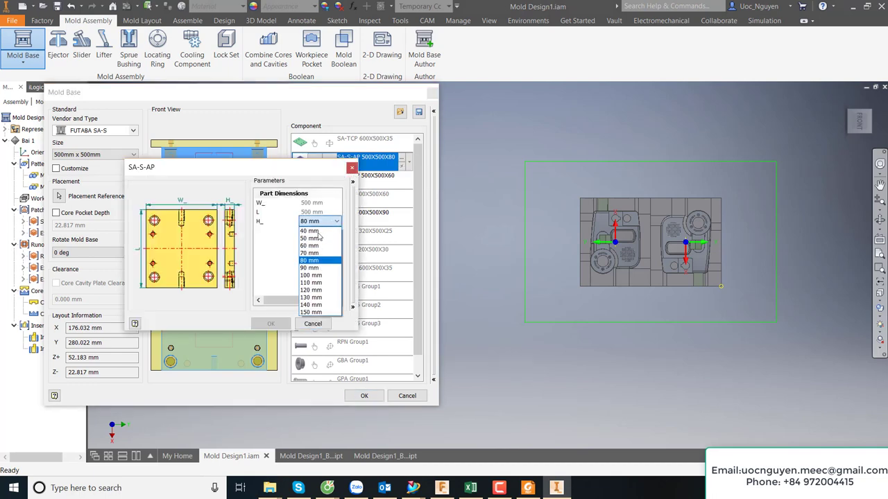
left_click(312, 268)
left_click(271, 323)
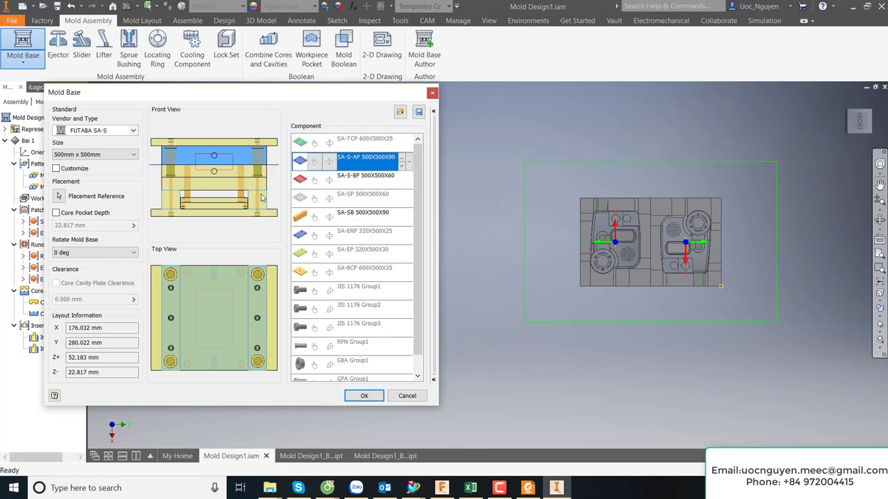
Step: Set the SA-SB spacer block height to 120 mm
left_click(364, 212)
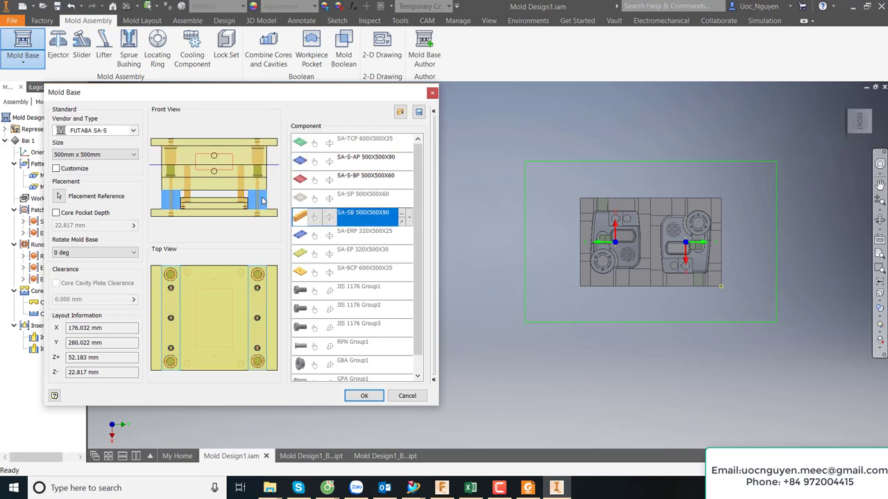
left_click(404, 216)
left_click(326, 222)
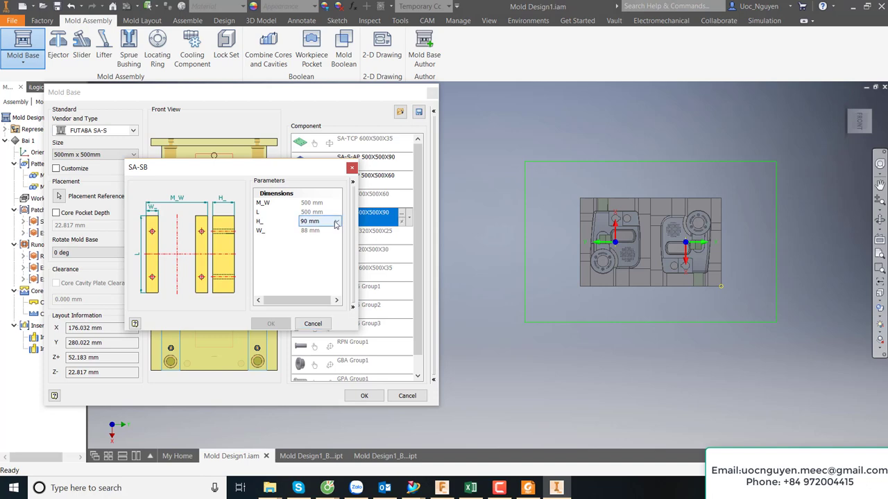
left_click(336, 222)
left_click(316, 248)
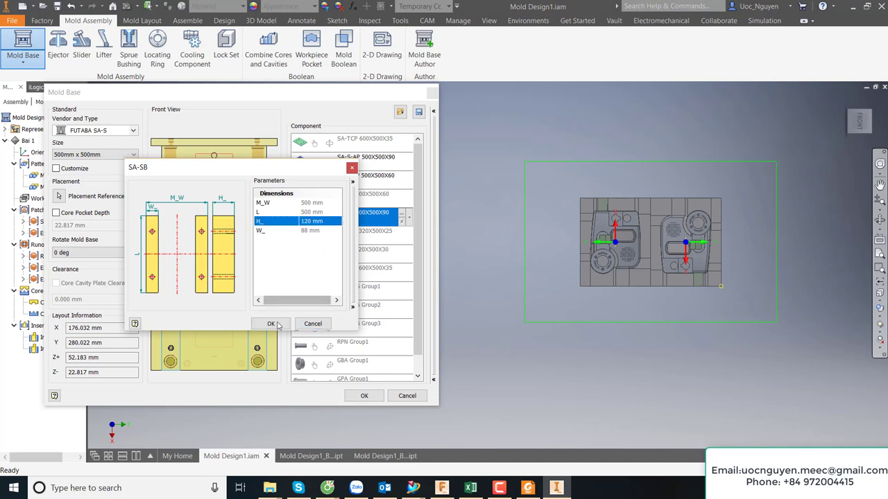
left_click(271, 324)
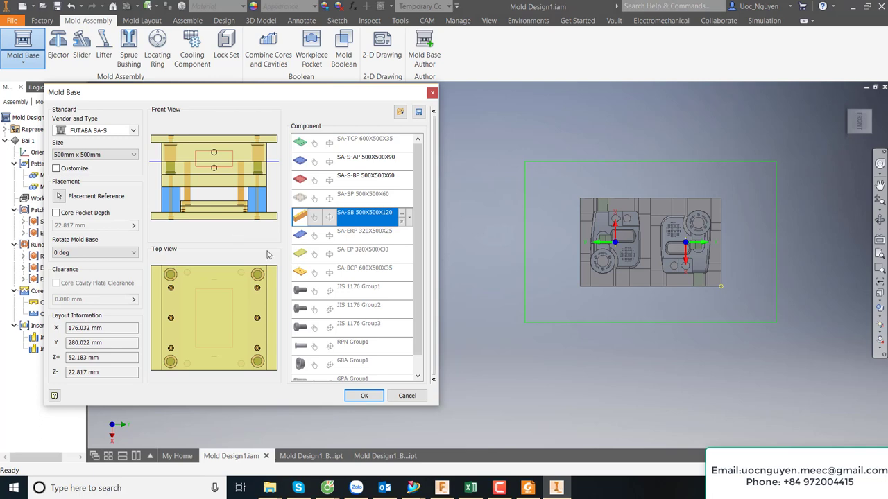
scroll(417, 290, "down", 1)
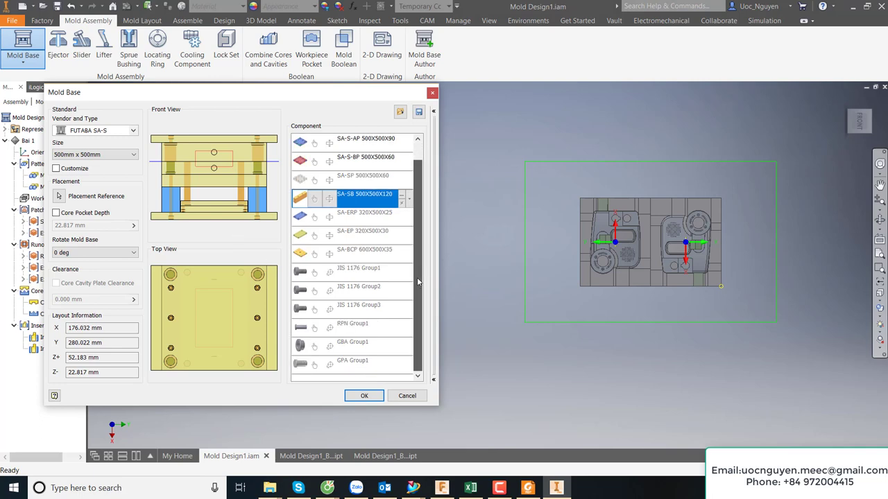
scroll(418, 263, "up", 1)
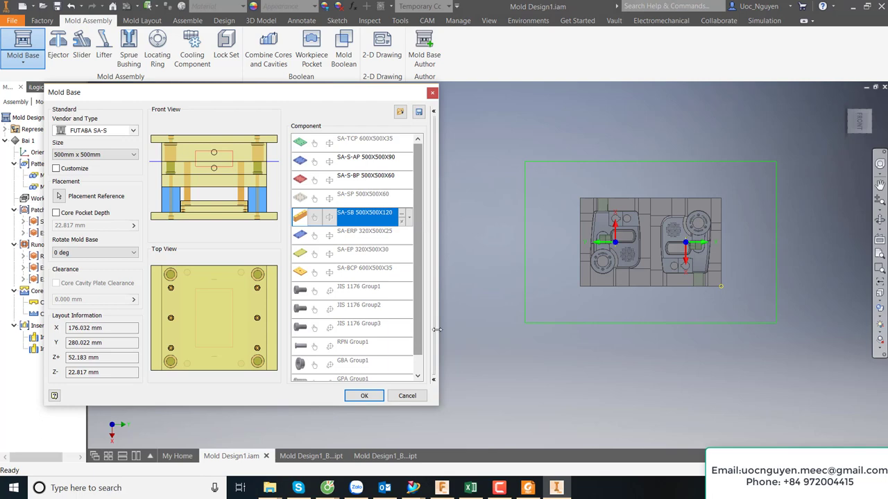
scroll(421, 215, "down", 1)
scroll(420, 209, "up", 1)
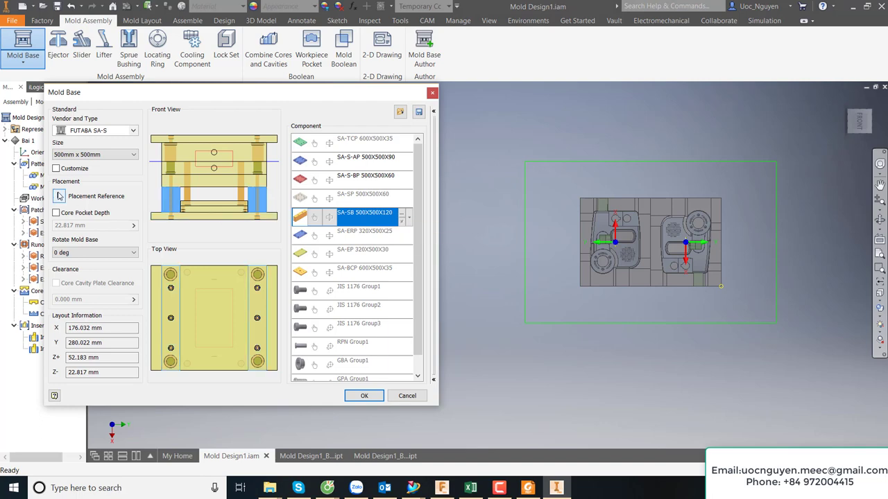
Step: Toggle Customize off, confirm reverting to default plates, and reselect the 500mm x 500mm size
left_click(56, 168)
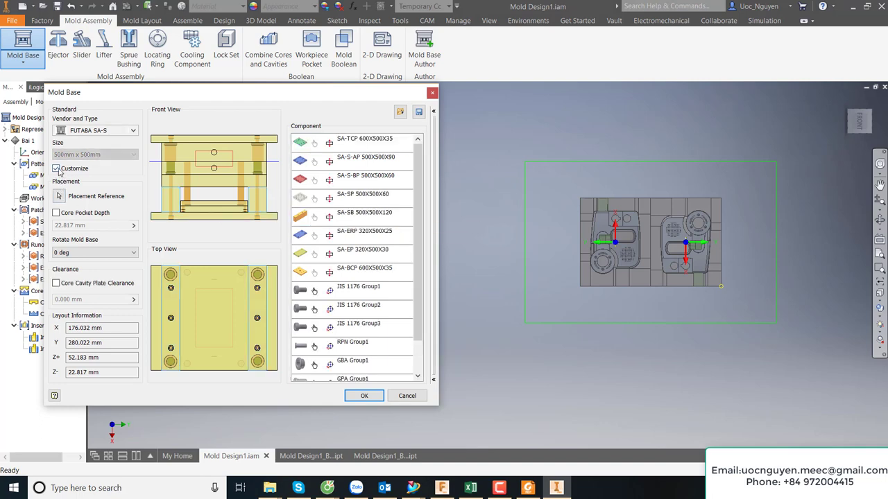
left_click(56, 168)
left_click(489, 296)
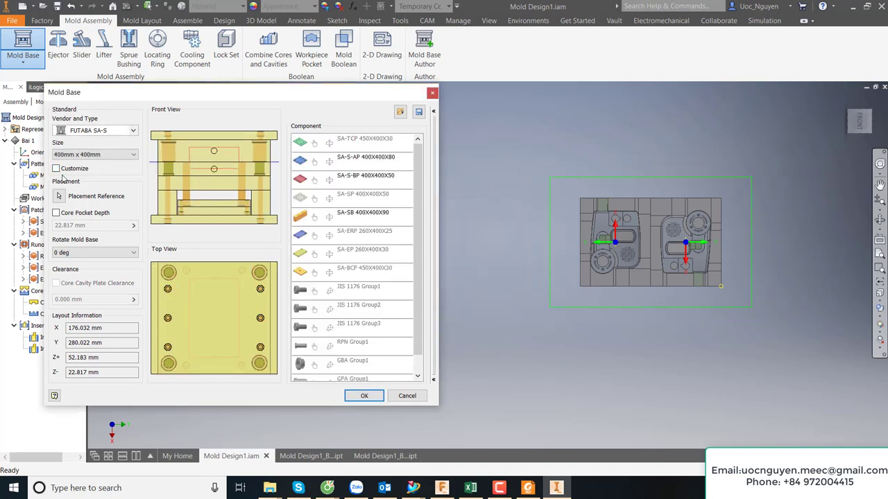
left_click(103, 156)
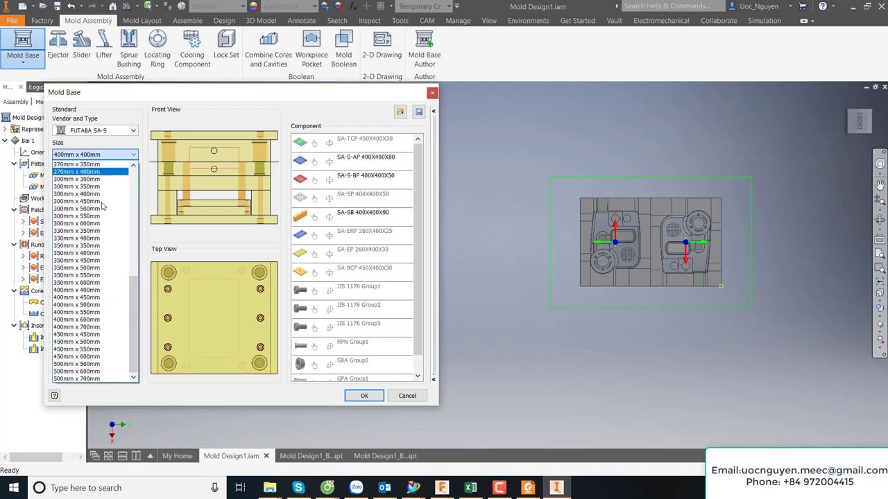
left_click(77, 364)
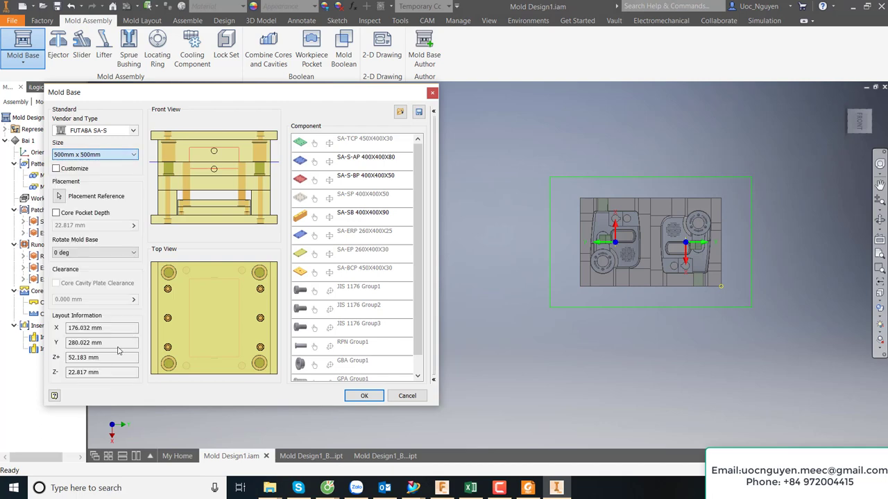
Step: Set the SA-S-AP cavity plate thickness to 90 mm
left_click(247, 163)
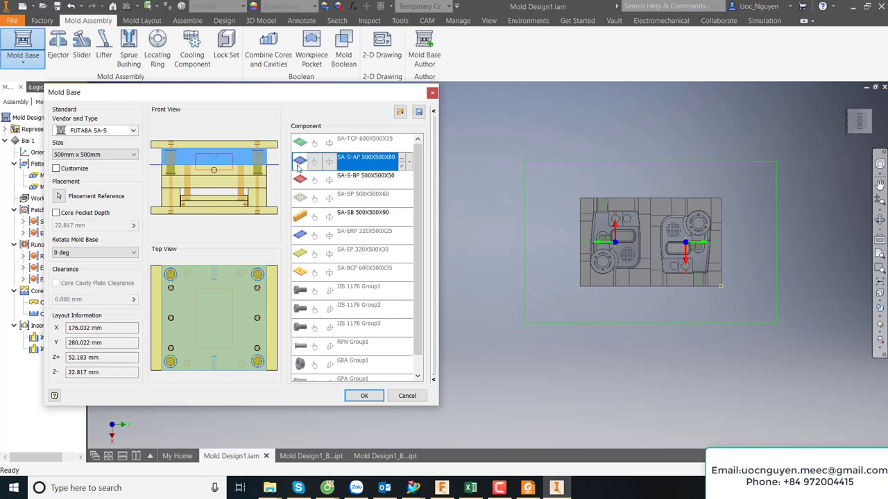
left_click(402, 161)
left_click(319, 221)
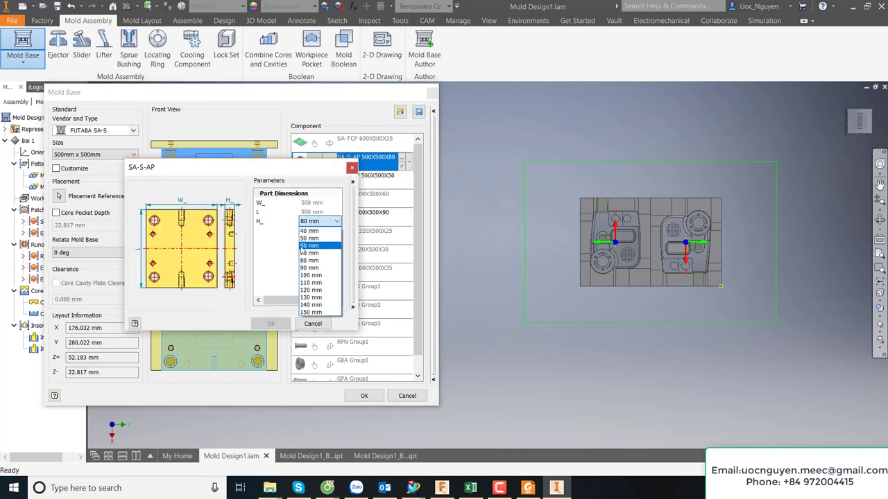
left_click(310, 268)
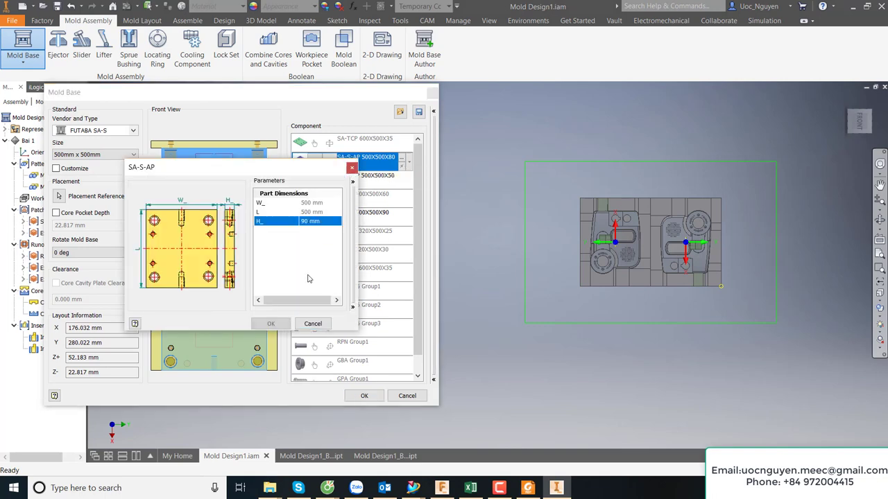
left_click(271, 323)
Step: Set the SA-S-BP plate thickness to 60 mm
left_click(366, 176)
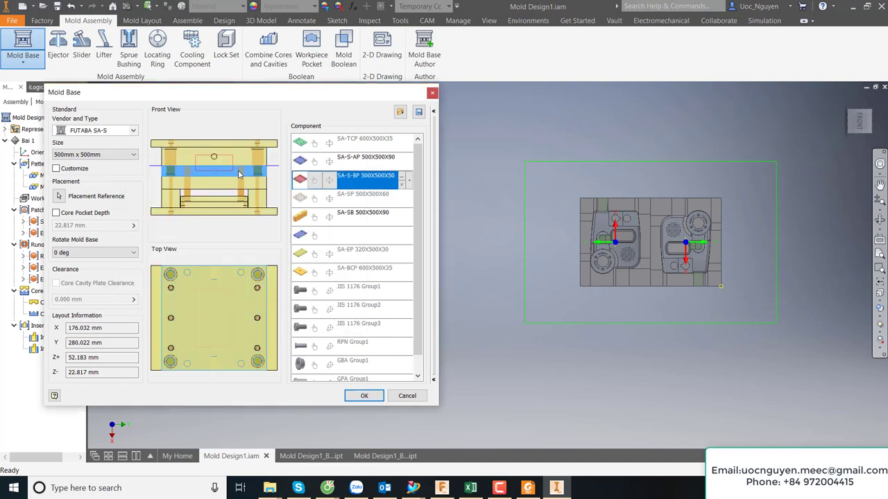
left_click(403, 180)
left_click(313, 222)
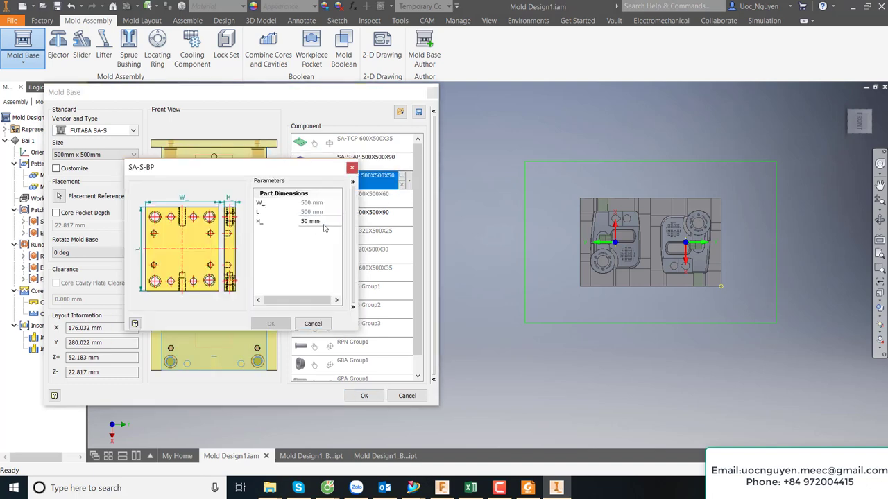
left_click(312, 221)
left_click(310, 245)
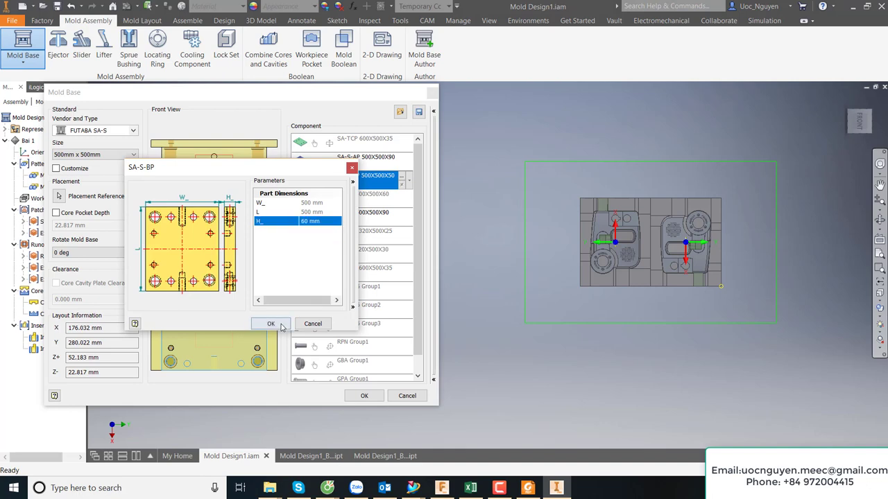
left_click(271, 323)
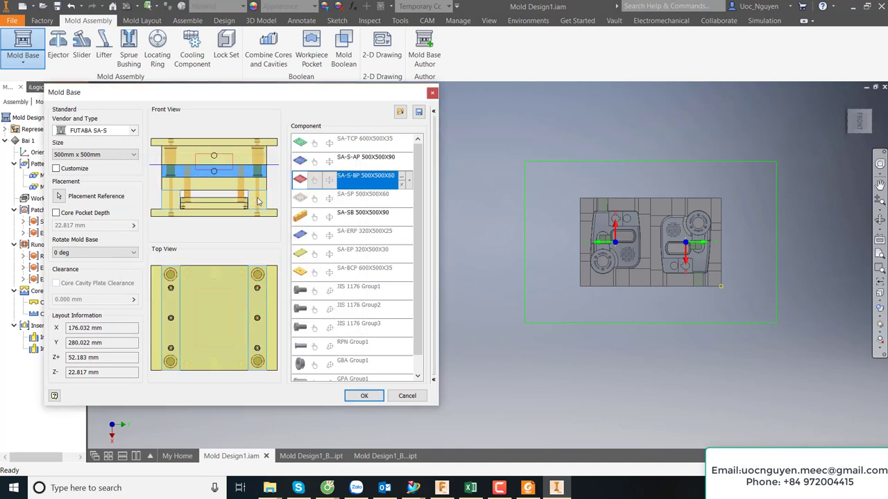
Step: Set the SA-SB spacer blocks to 120 mm and create the mold base
left_click(365, 212)
left_click(402, 217)
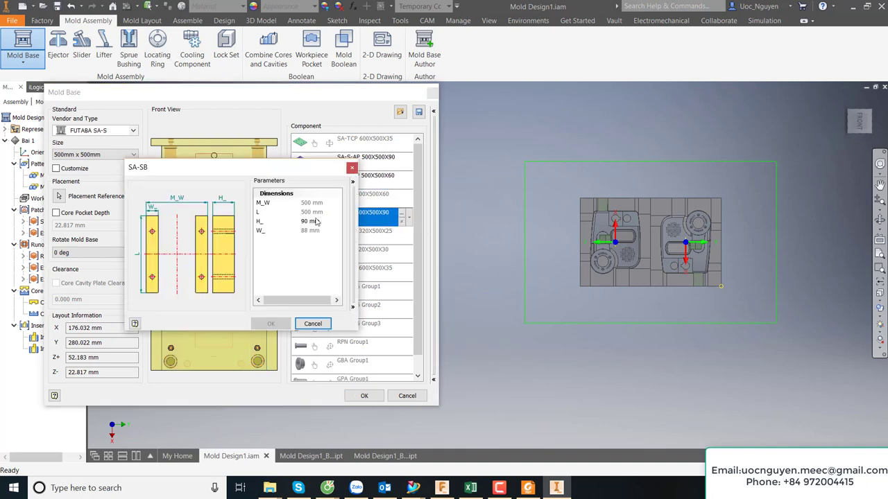
left_click(312, 221)
left_click(312, 221)
left_click(318, 256)
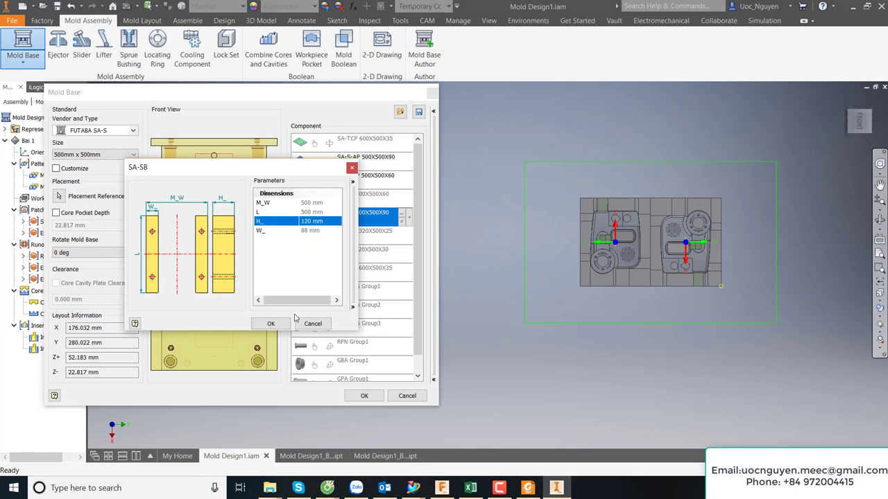
left_click(352, 307)
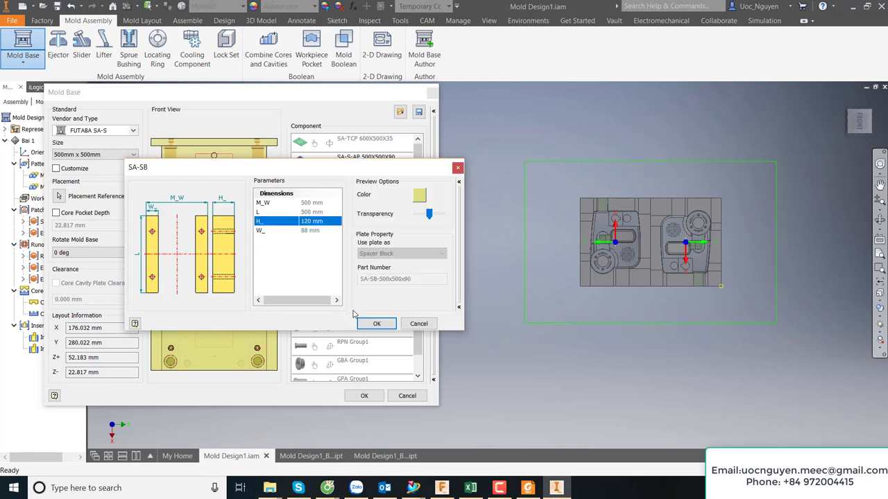
left_click(375, 324)
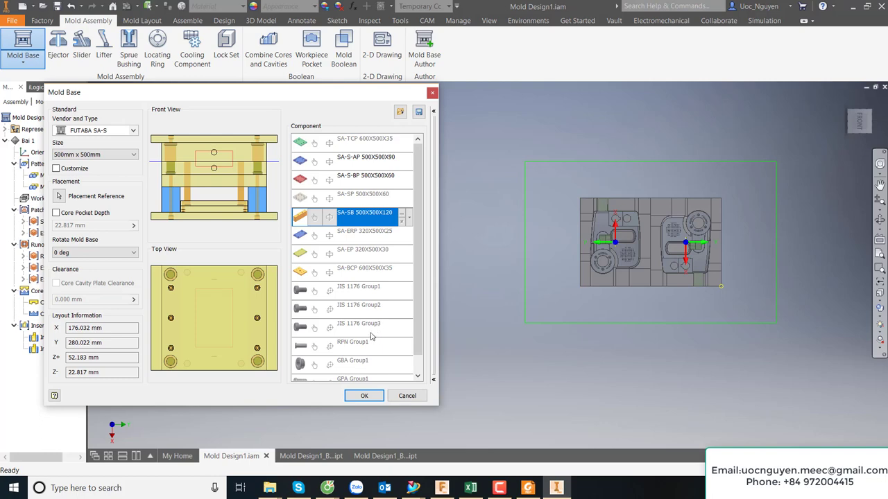
left_click(371, 397)
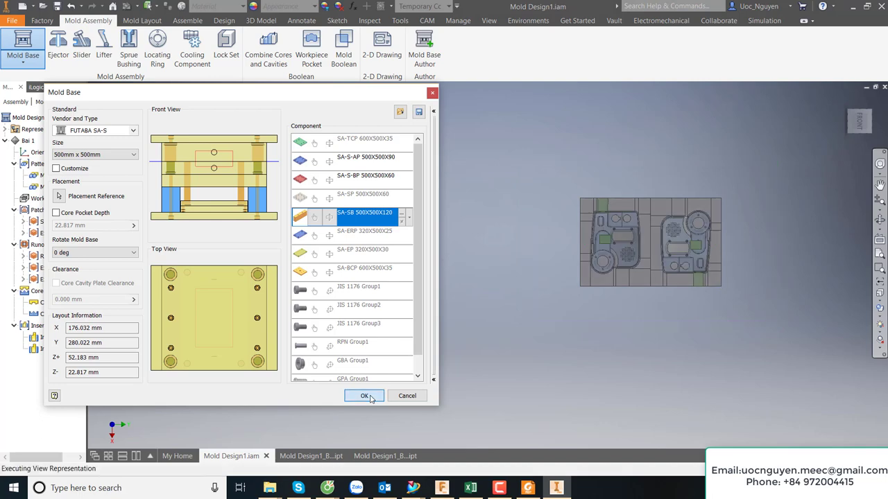